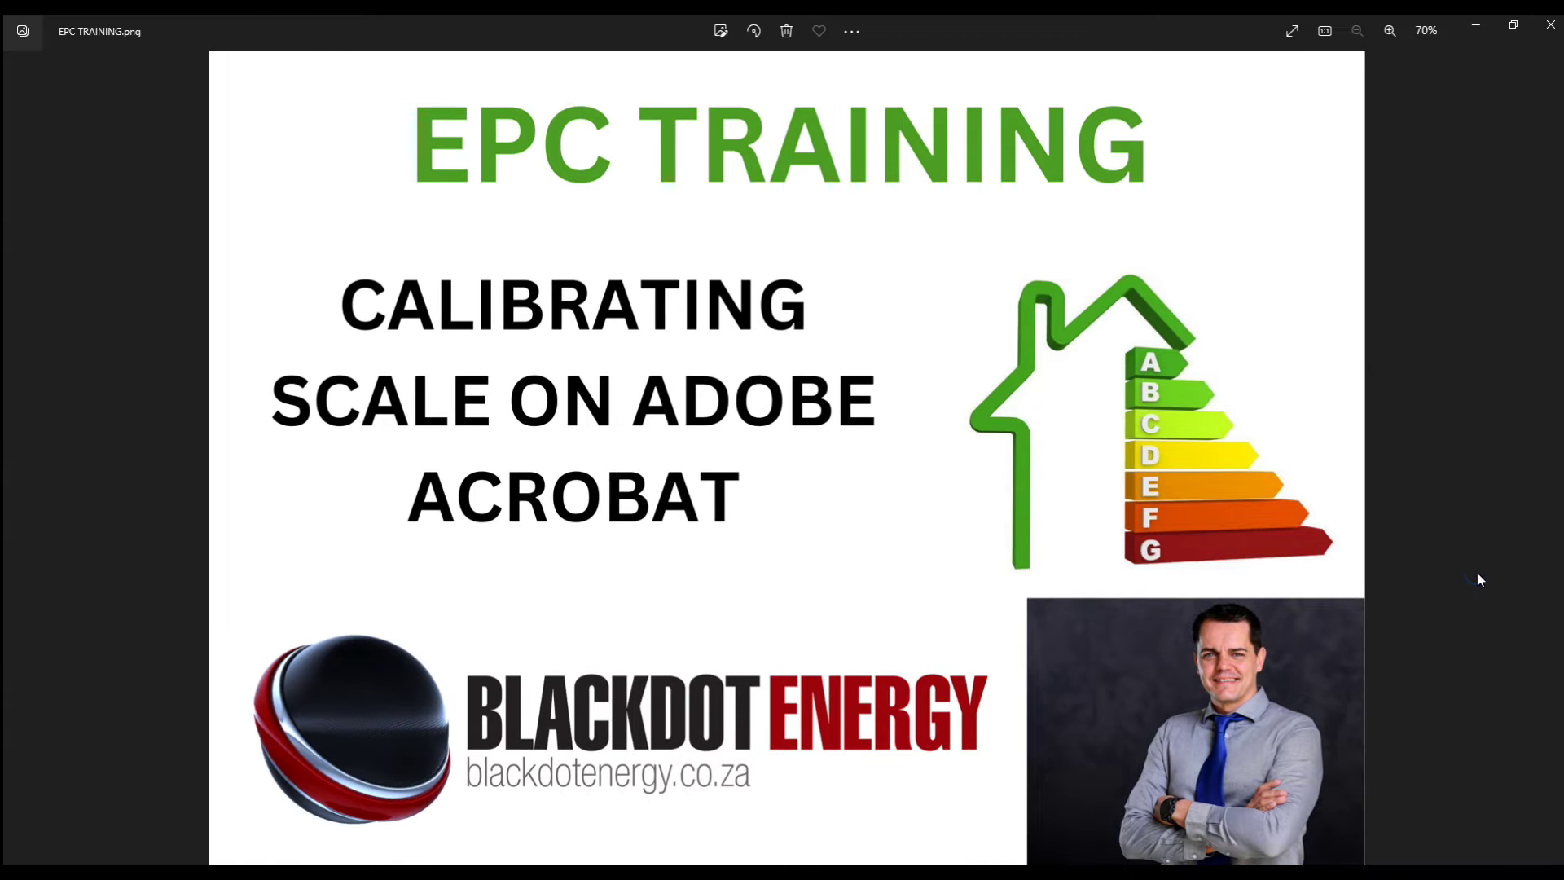
- Minimize the EPC Training title image in Photos to reveal the floor-plan PDF in Acrobat
{"action": "left_click", "coordinate": [1475, 25]}
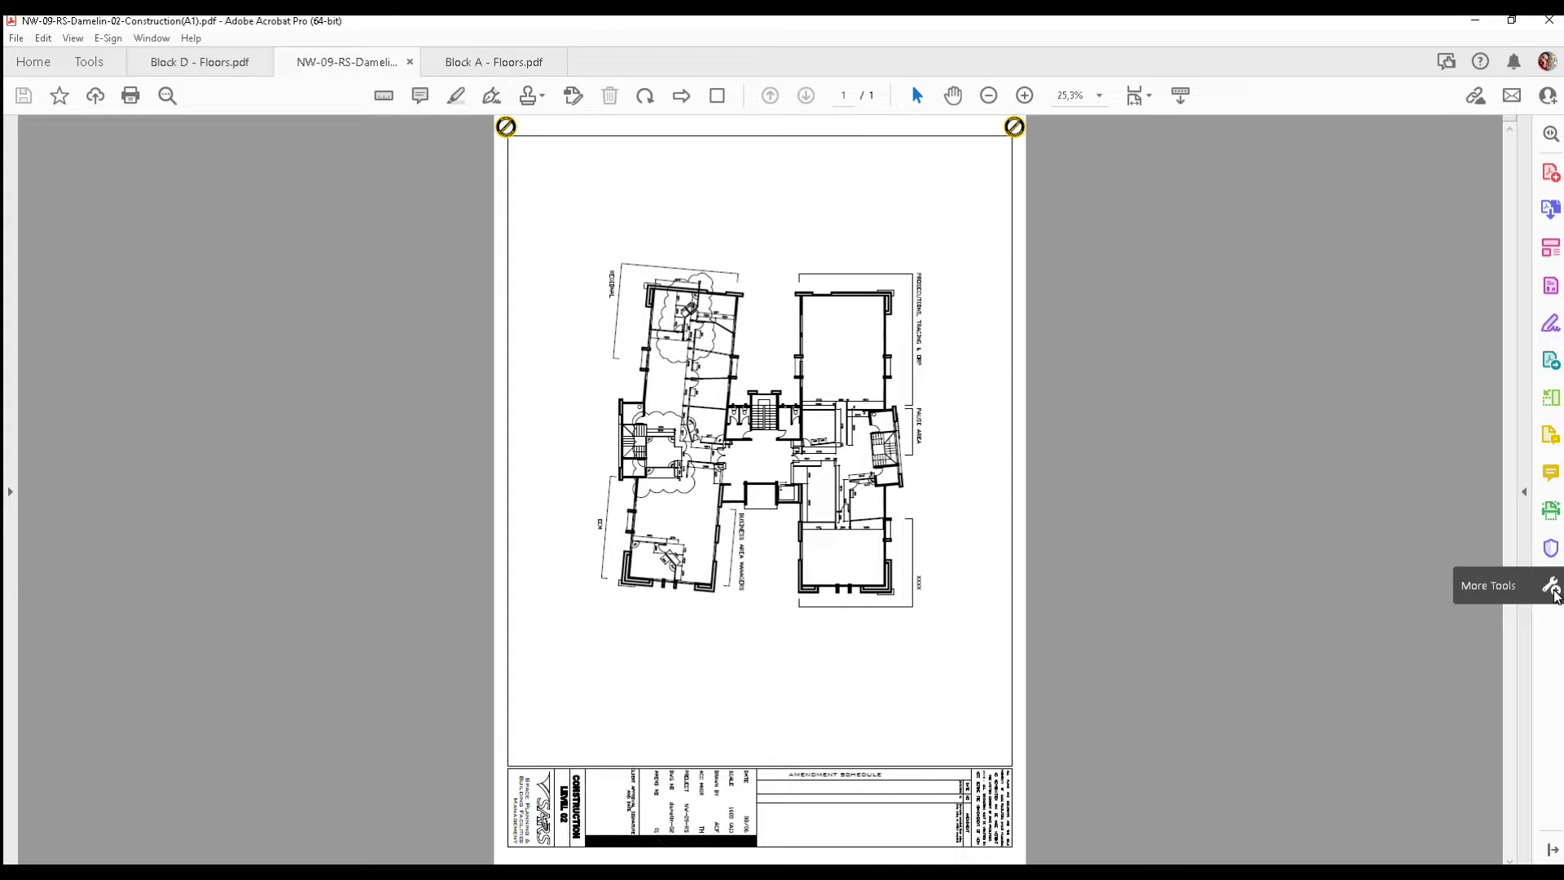
- Open the Measure tools from Acrobat's full Tools list for the Damelin floor plan
{"action": "left_click", "coordinate": [1552, 589]}
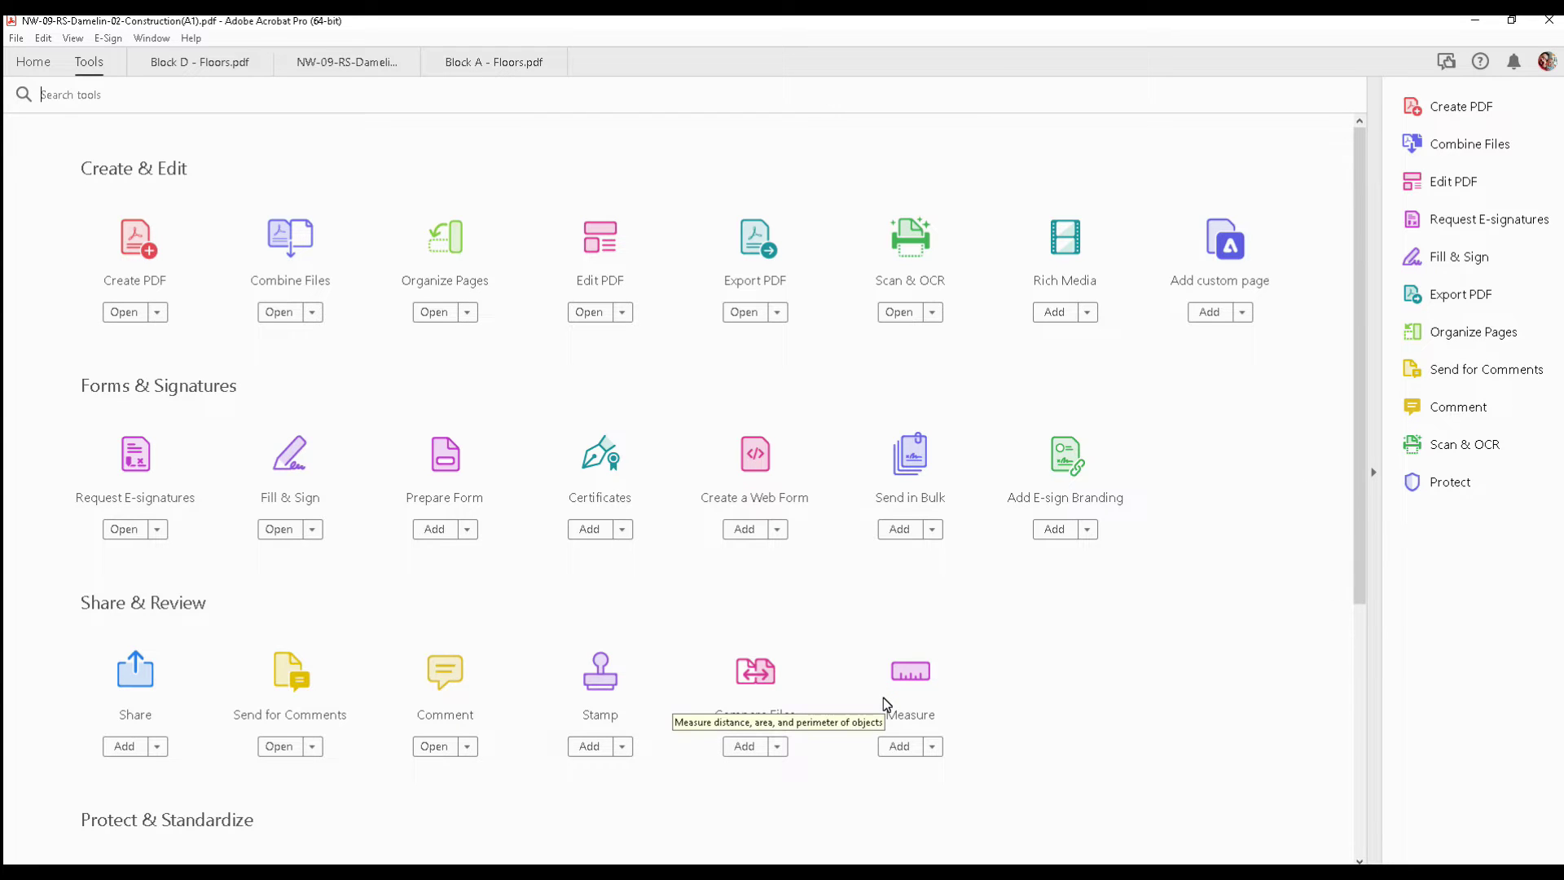
{"action": "left_click", "coordinate": [913, 682]}
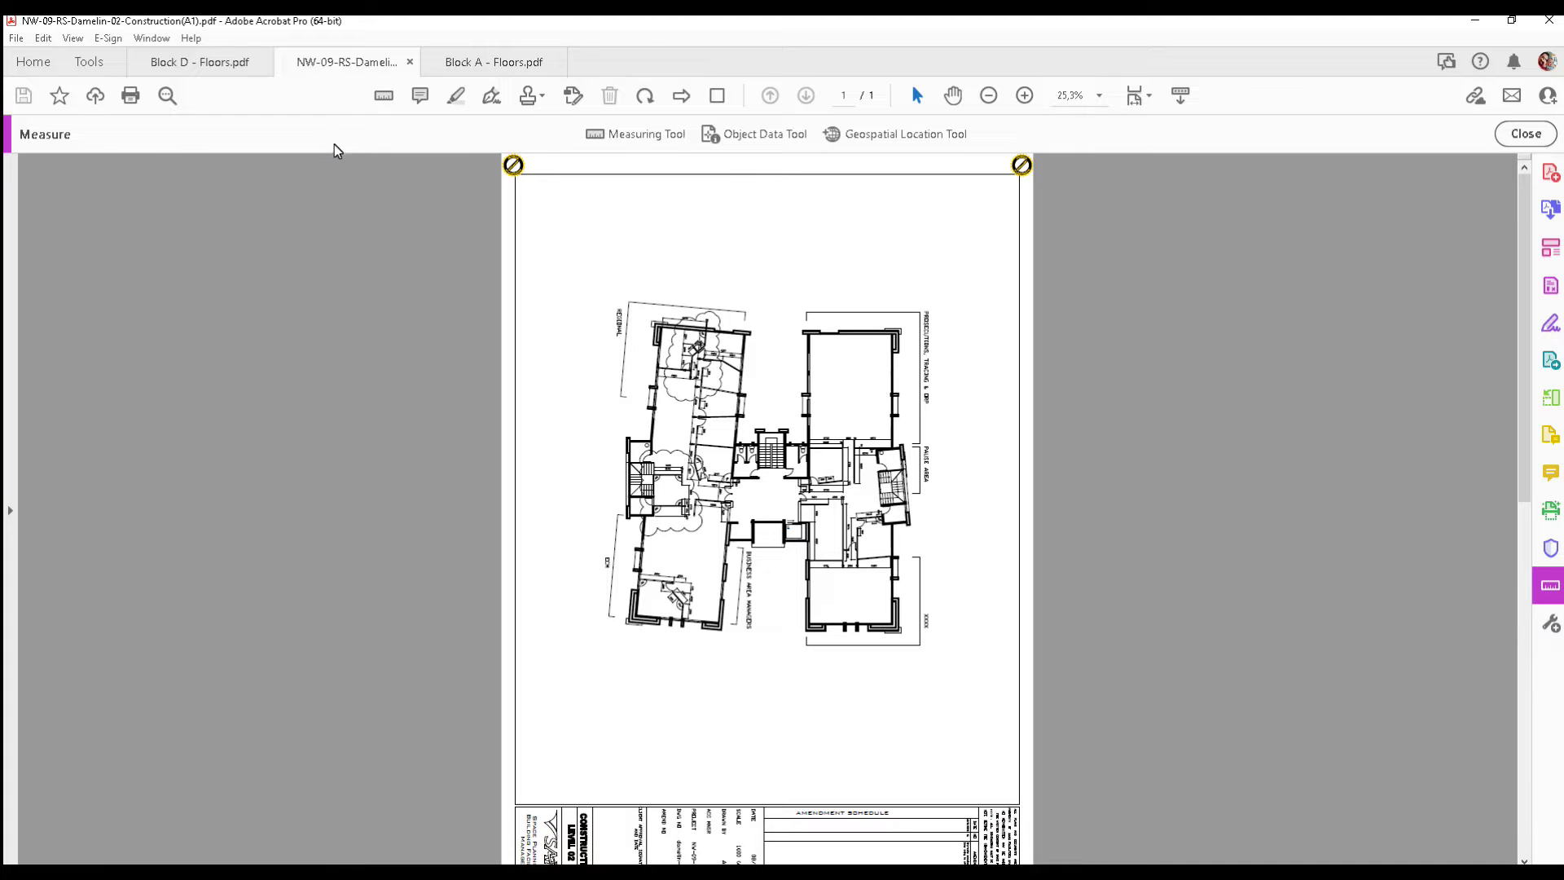
{"action": "right_click", "coordinate": [269, 99]}
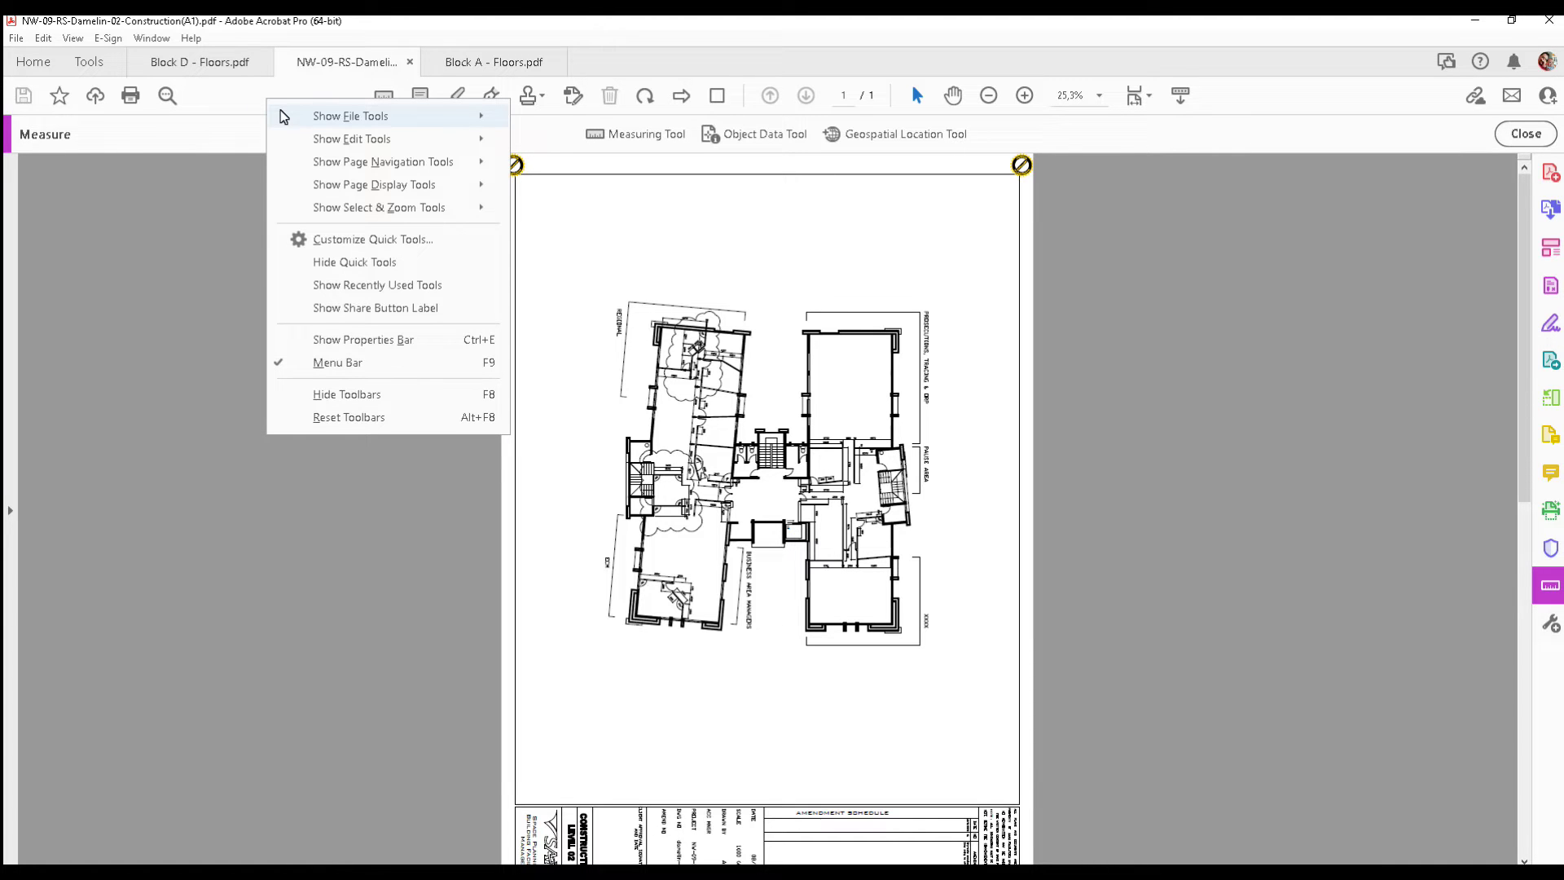
{"action": "mouse_move", "coordinate": [289, 115]}
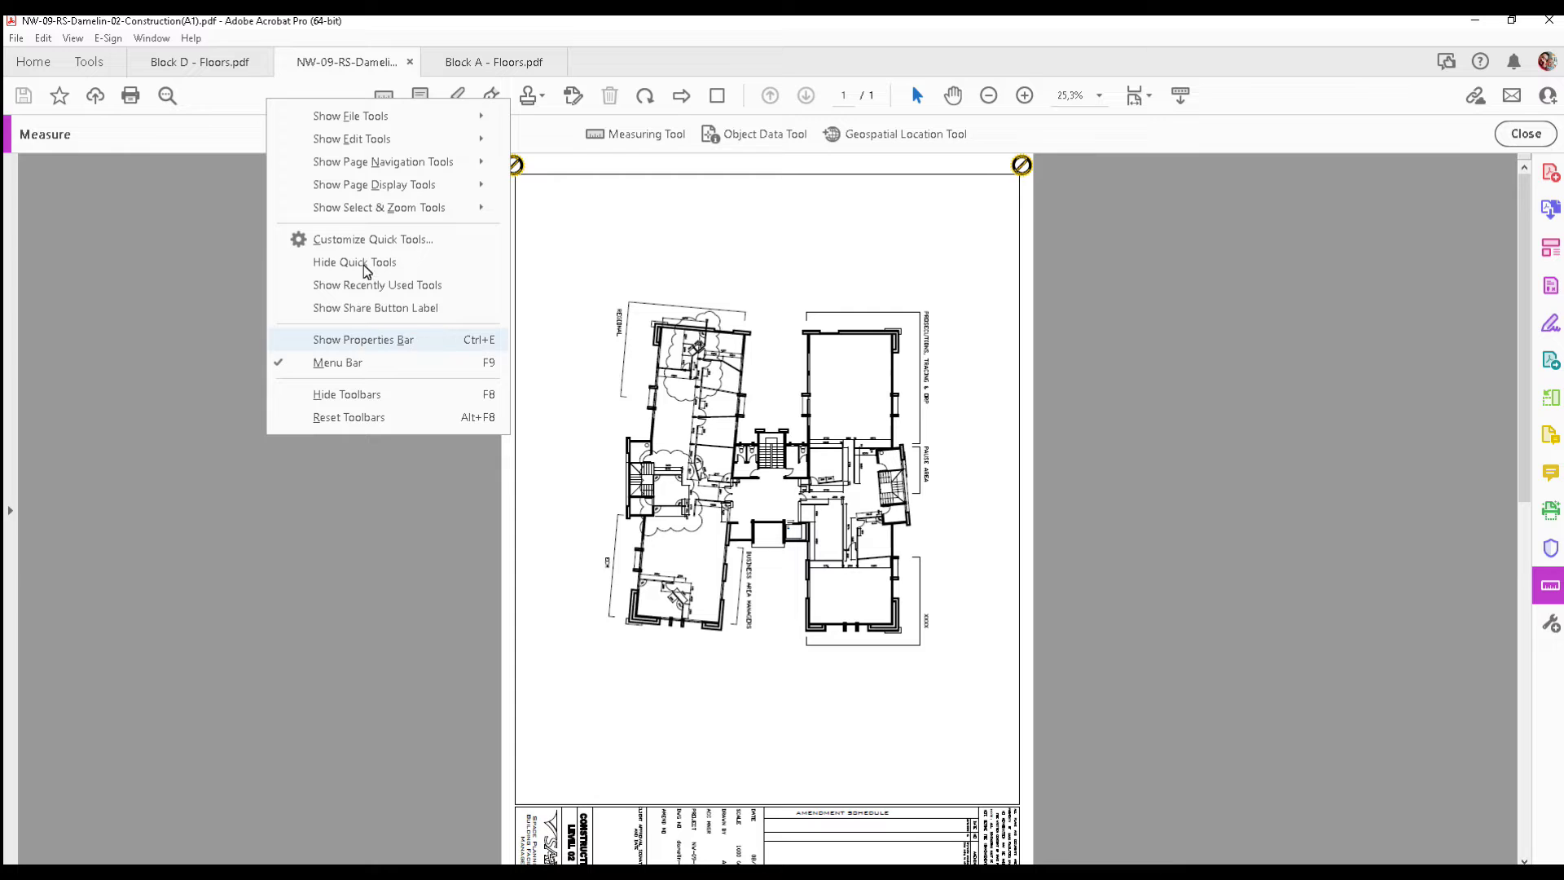
{"action": "left_click", "coordinate": [383, 242]}
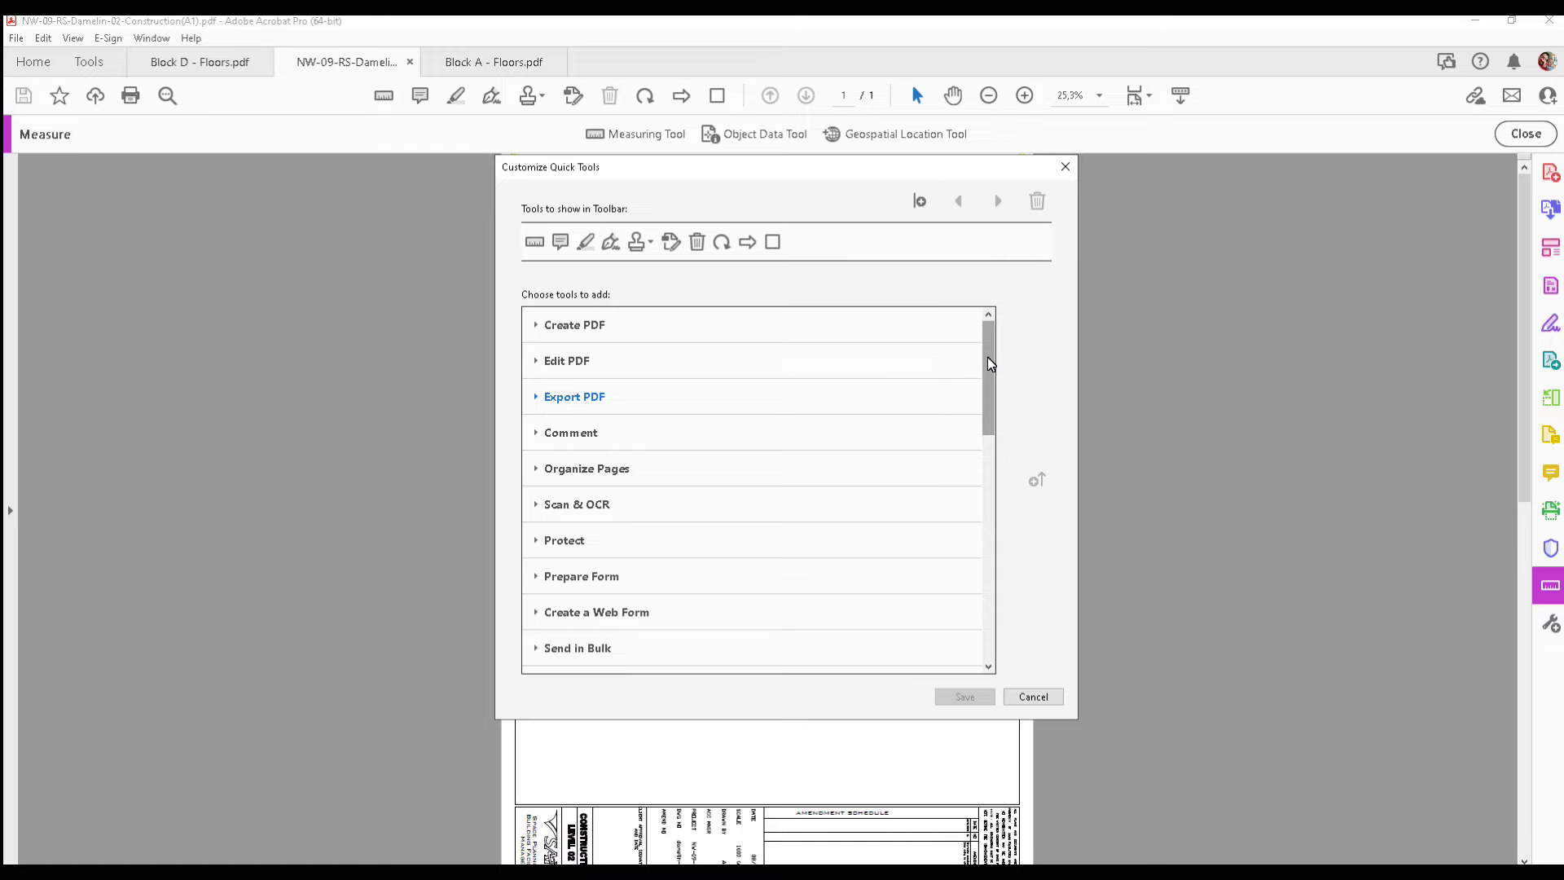
{"action": "left_click_drag", "start_coordinate": [993, 377], "coordinate": [1007, 593]}
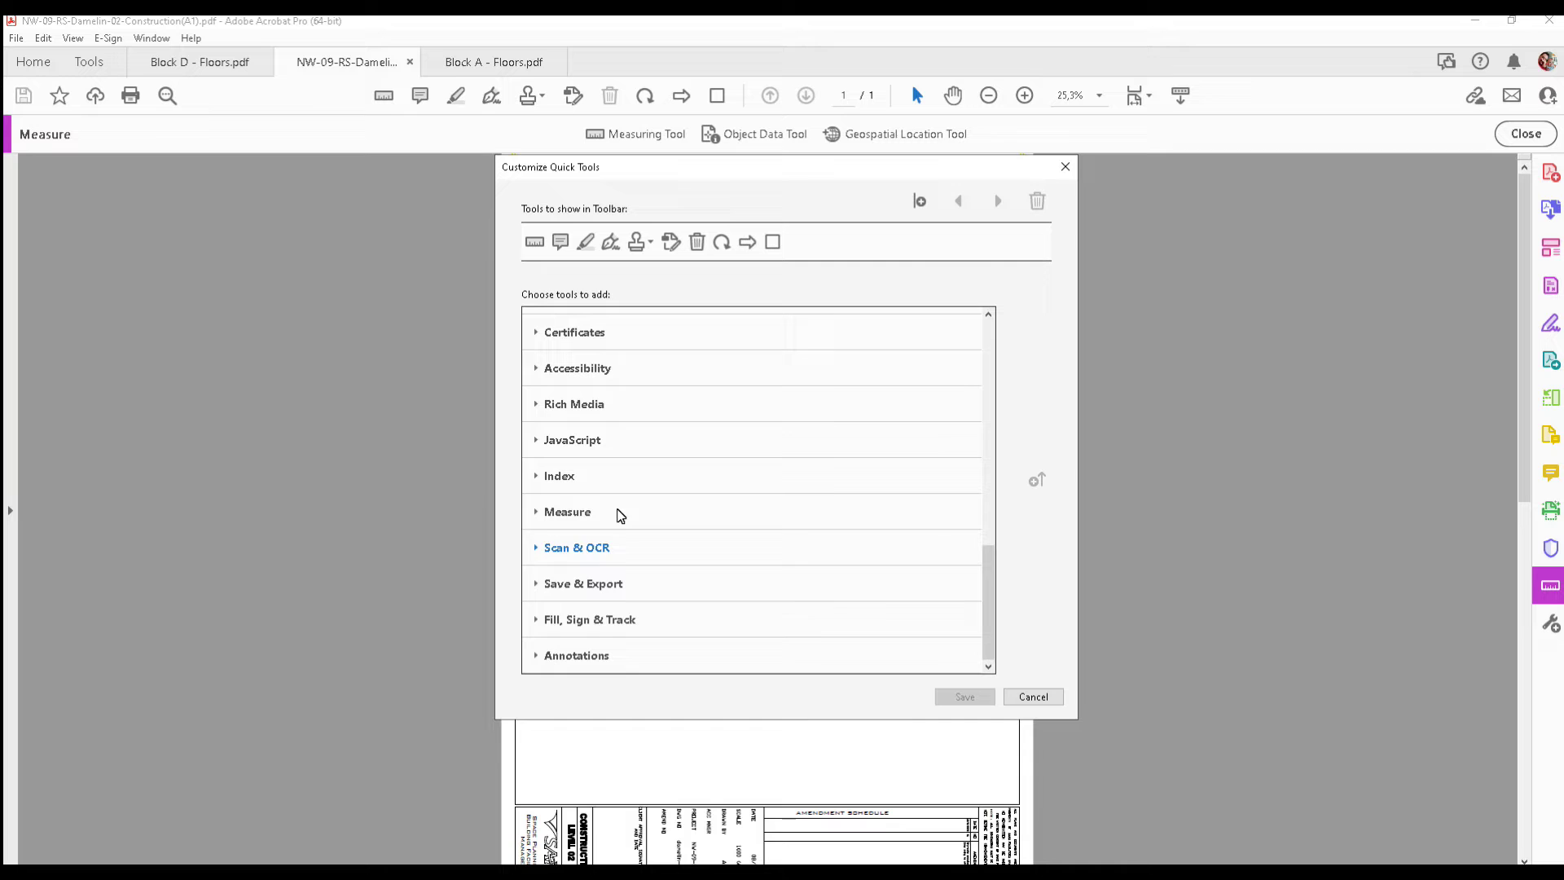
{"action": "left_click", "coordinate": [540, 513]}
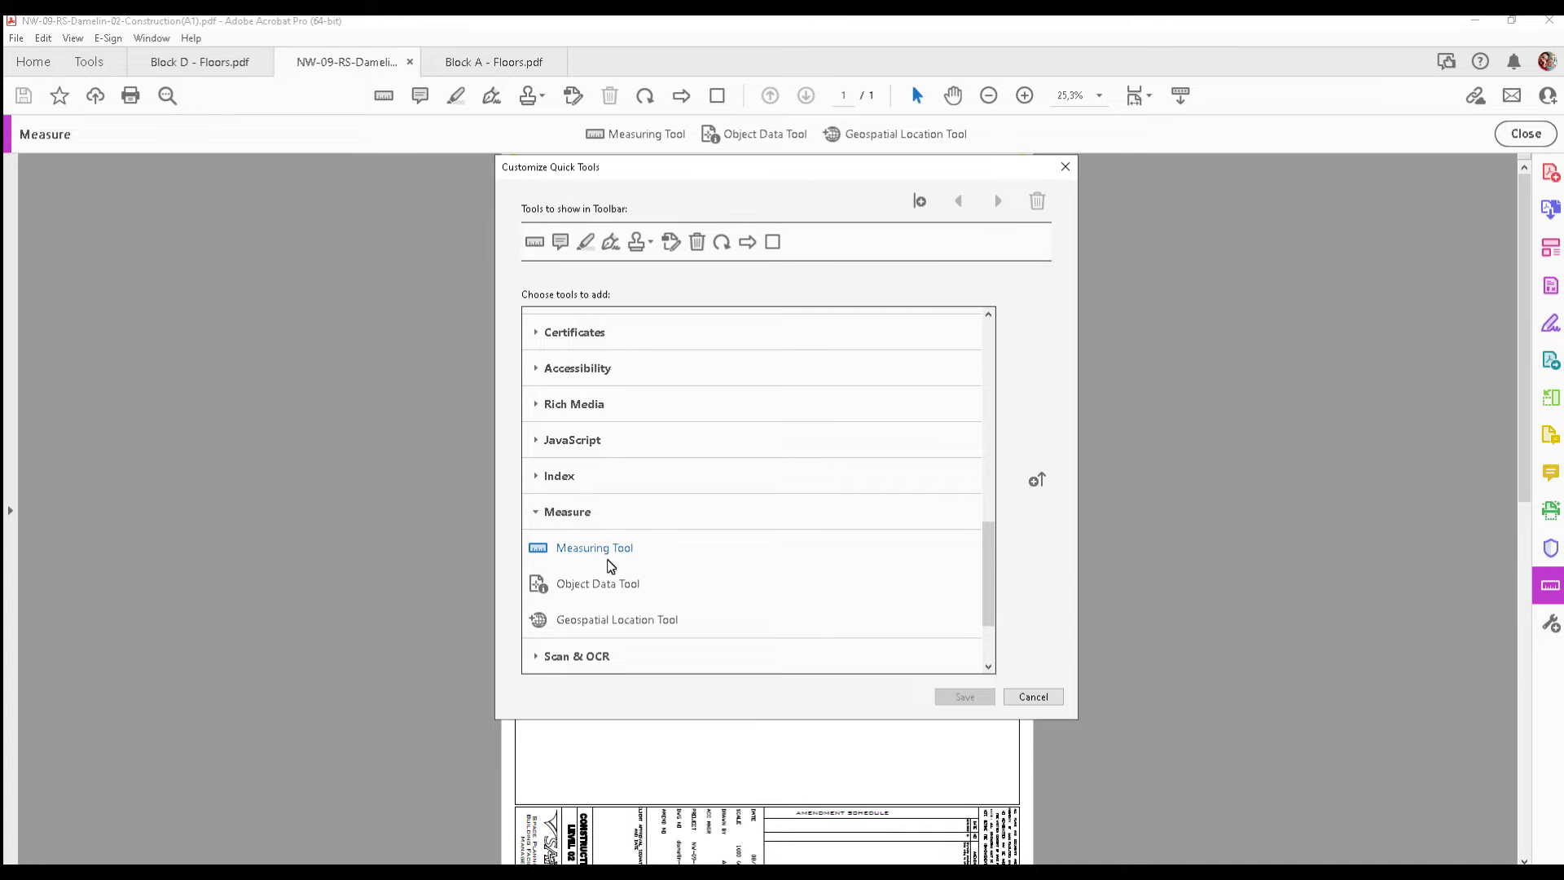
{"action": "left_click", "coordinate": [603, 556]}
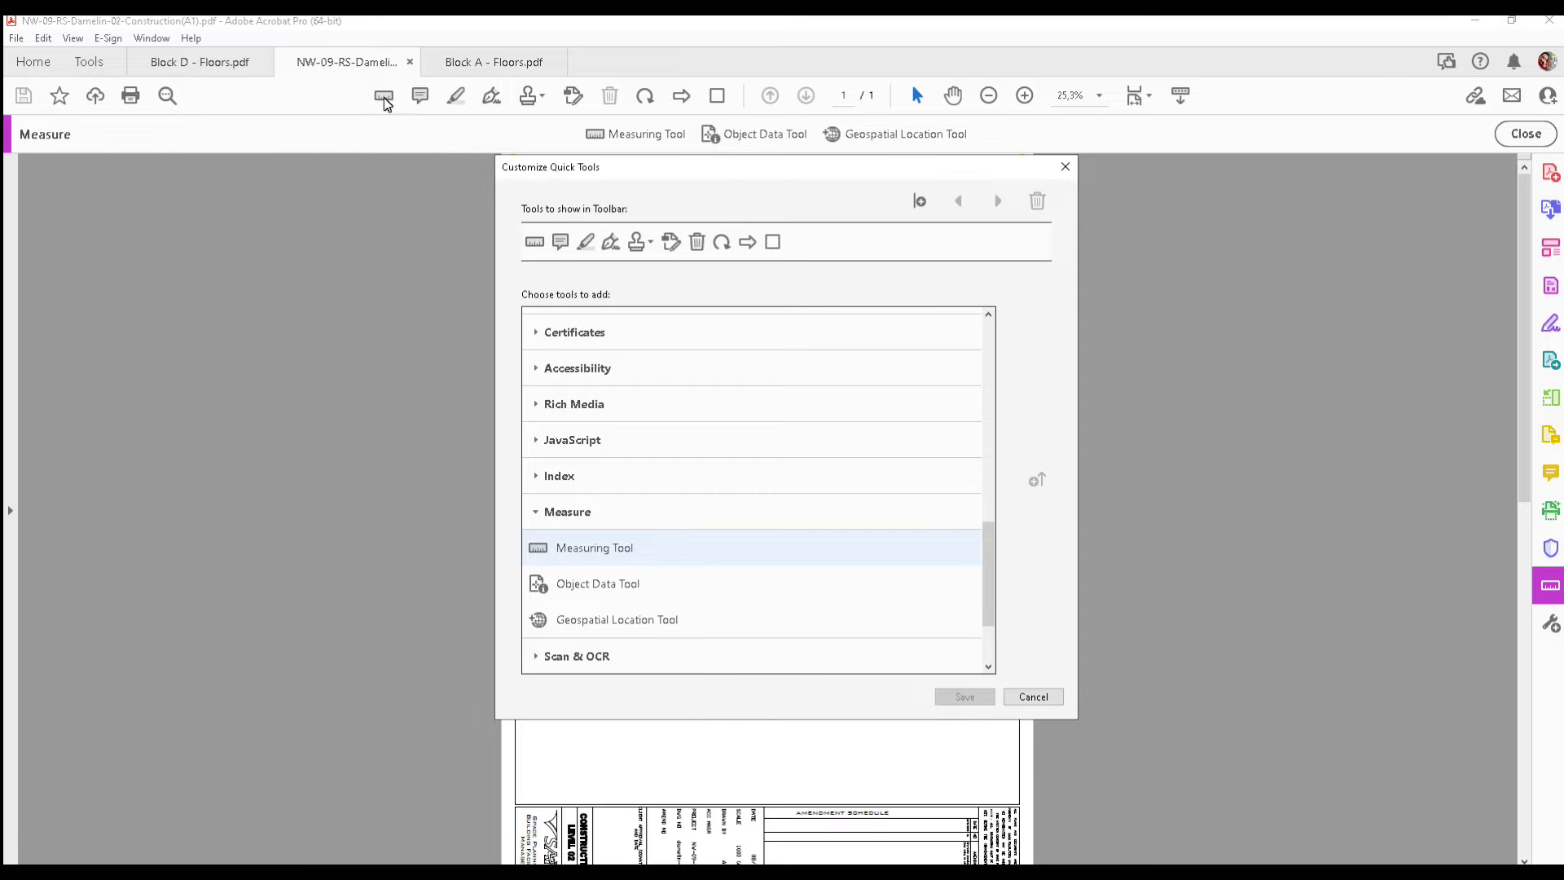
{"action": "left_click", "coordinate": [1033, 696]}
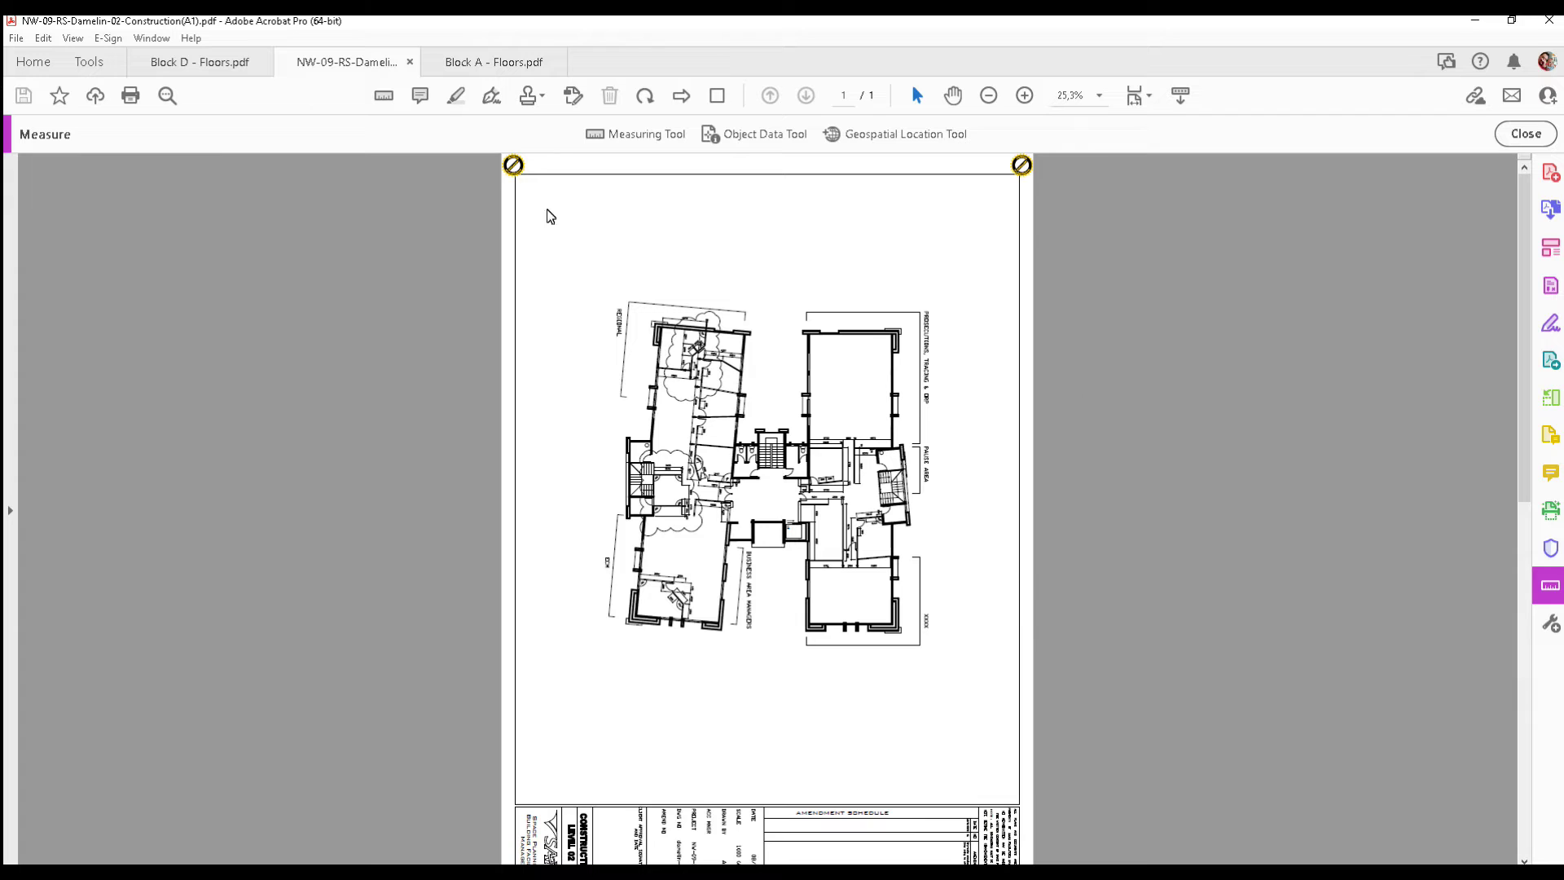
- Measure from the 3290 wall point to the door jamb, placing a 0,80 cm distance markup
{"action": "left_click", "coordinate": [384, 95]}
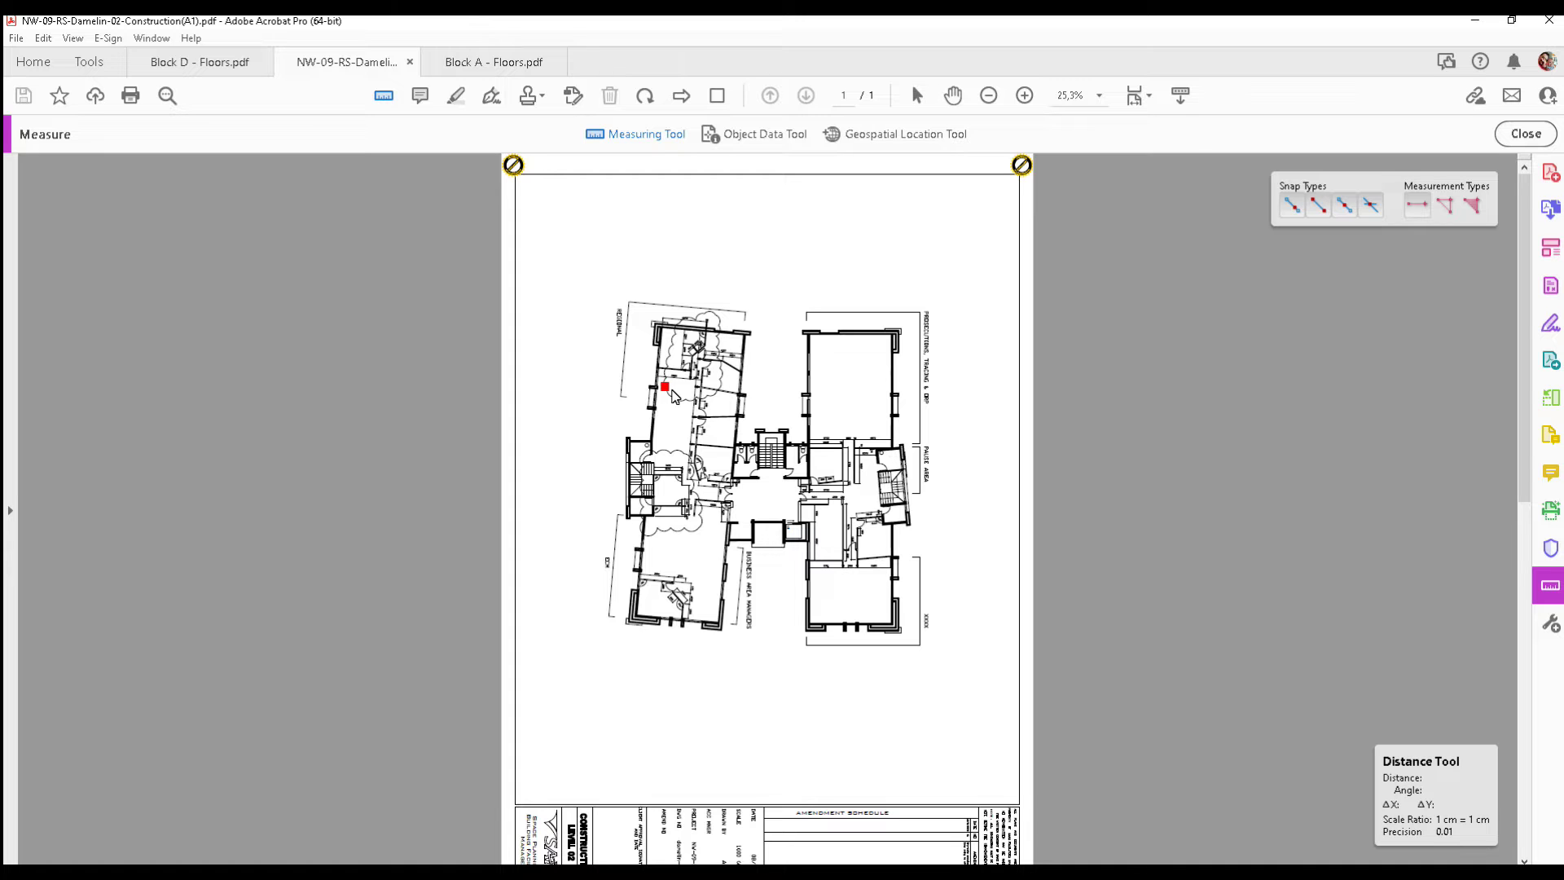
{"action": "scroll", "coordinate": [673, 396], "scroll_direction": "up", "scroll_amount": 5}
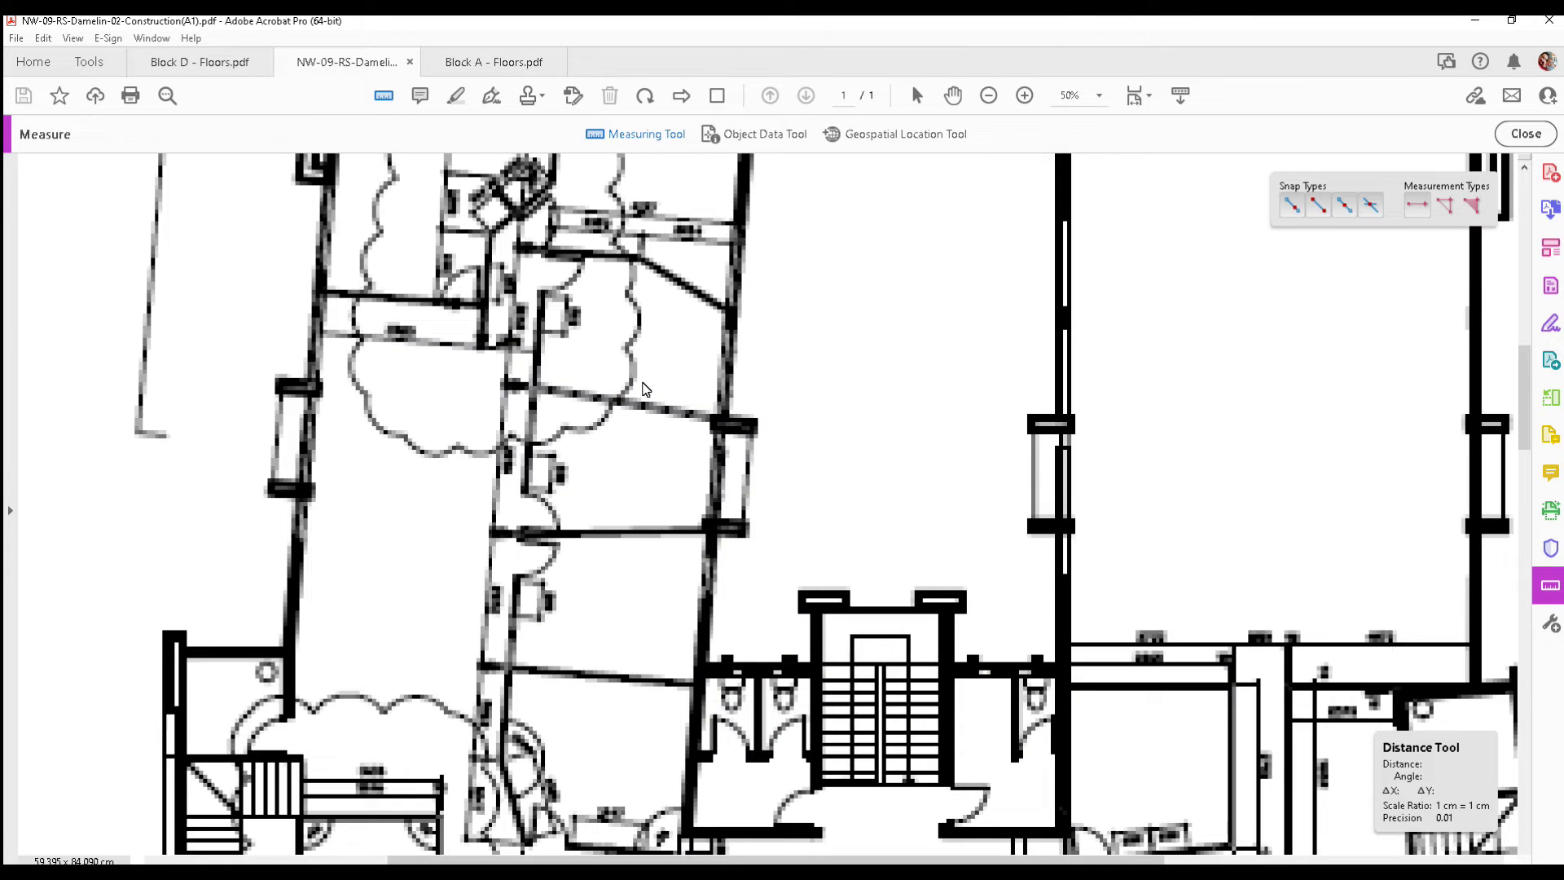
{"action": "scroll", "coordinate": [622, 489], "scroll_direction": "up", "scroll_amount": 4}
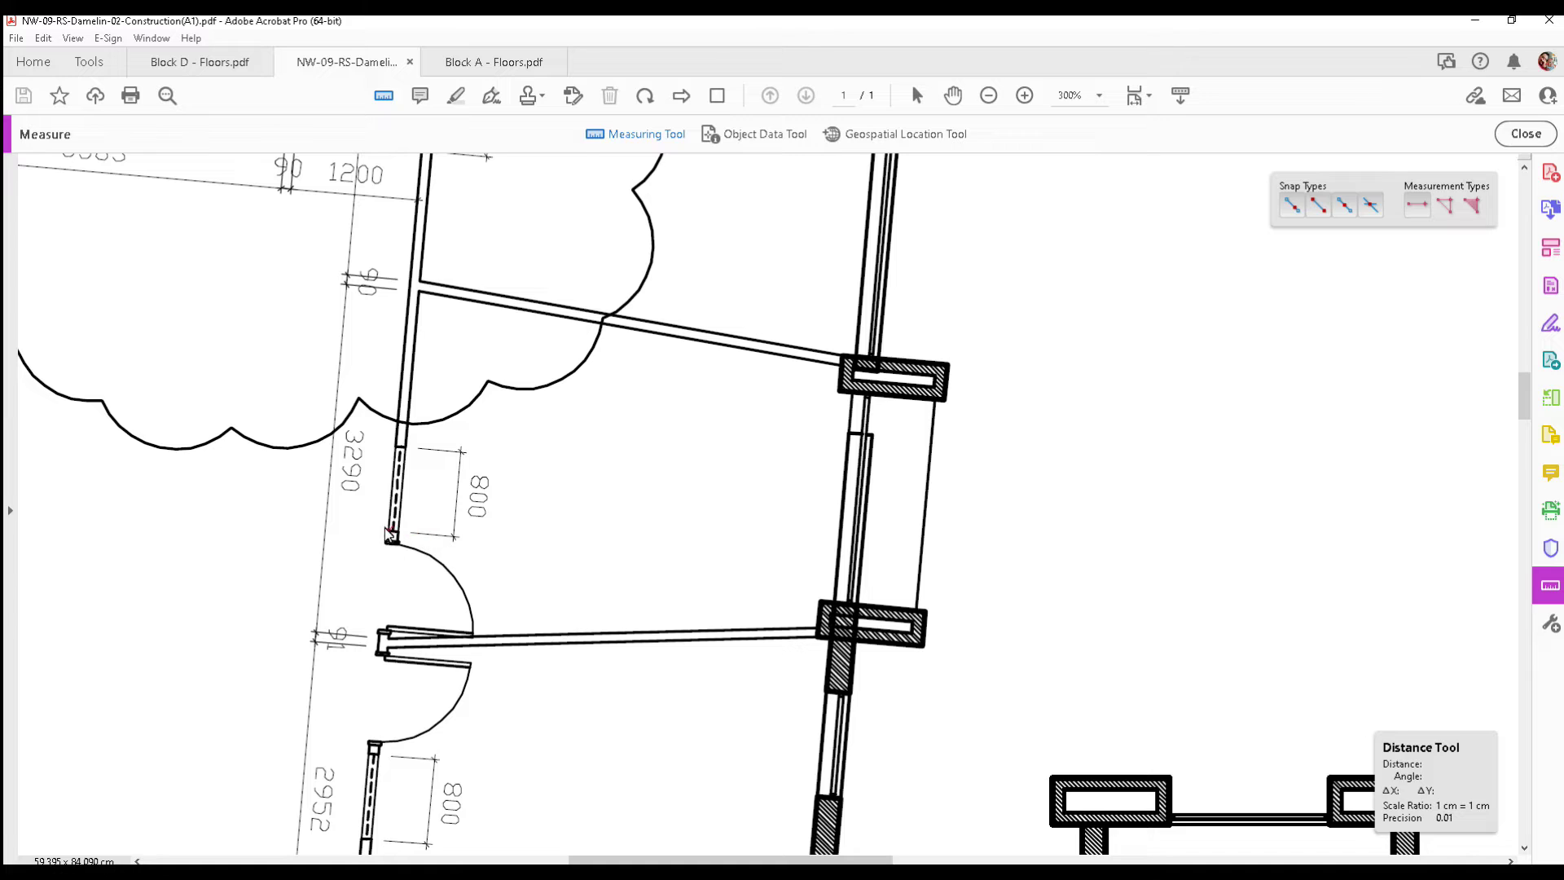
{"action": "left_click", "coordinate": [396, 447]}
{"action": "left_click", "coordinate": [389, 534]}
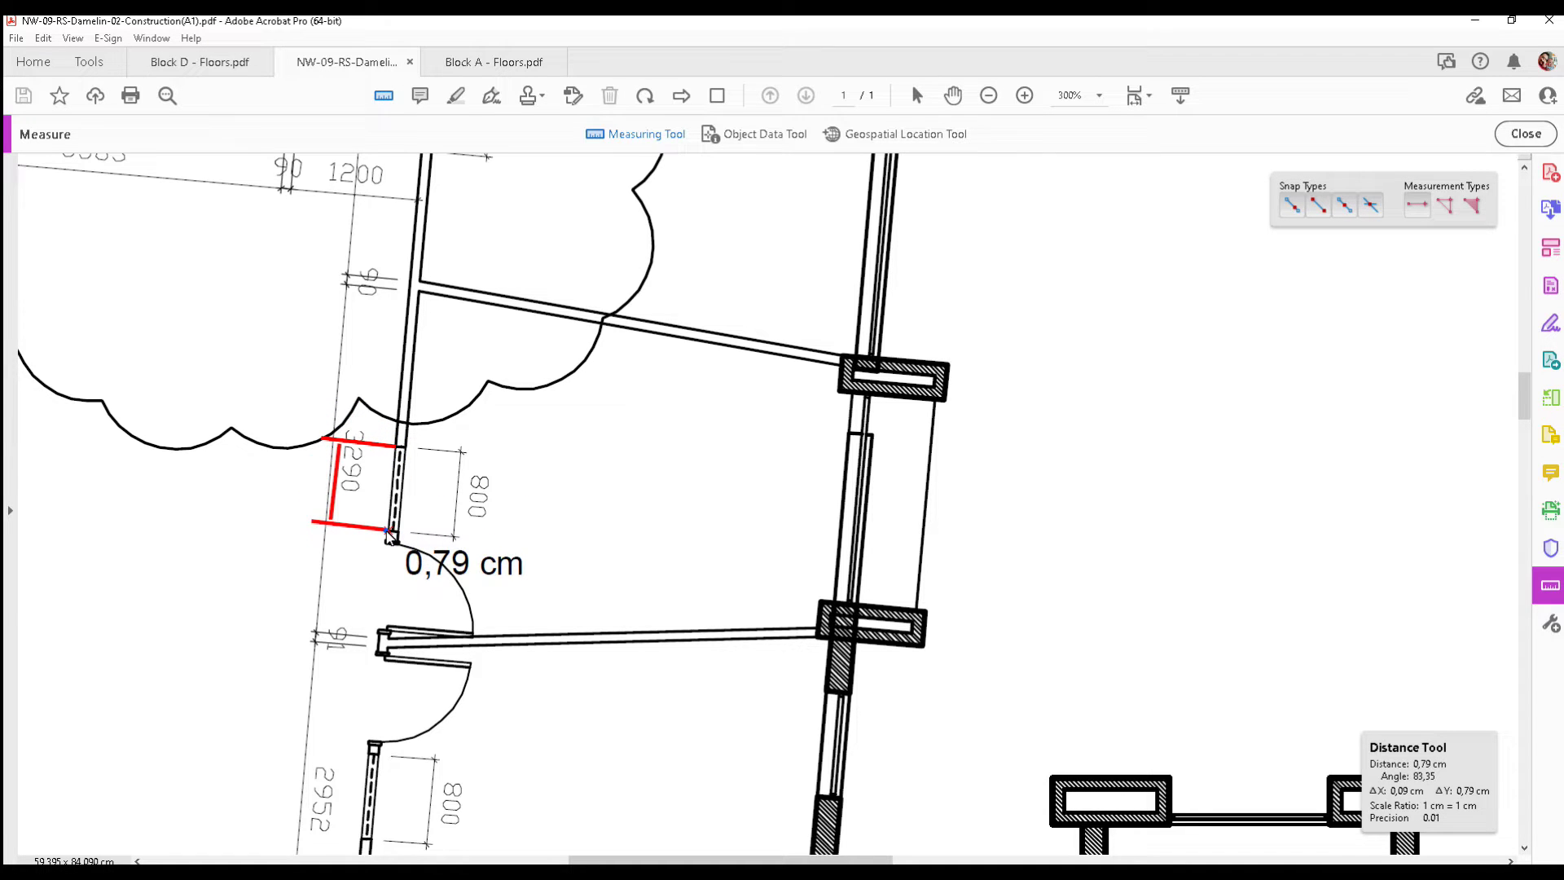
{"action": "left_click", "coordinate": [219, 525]}
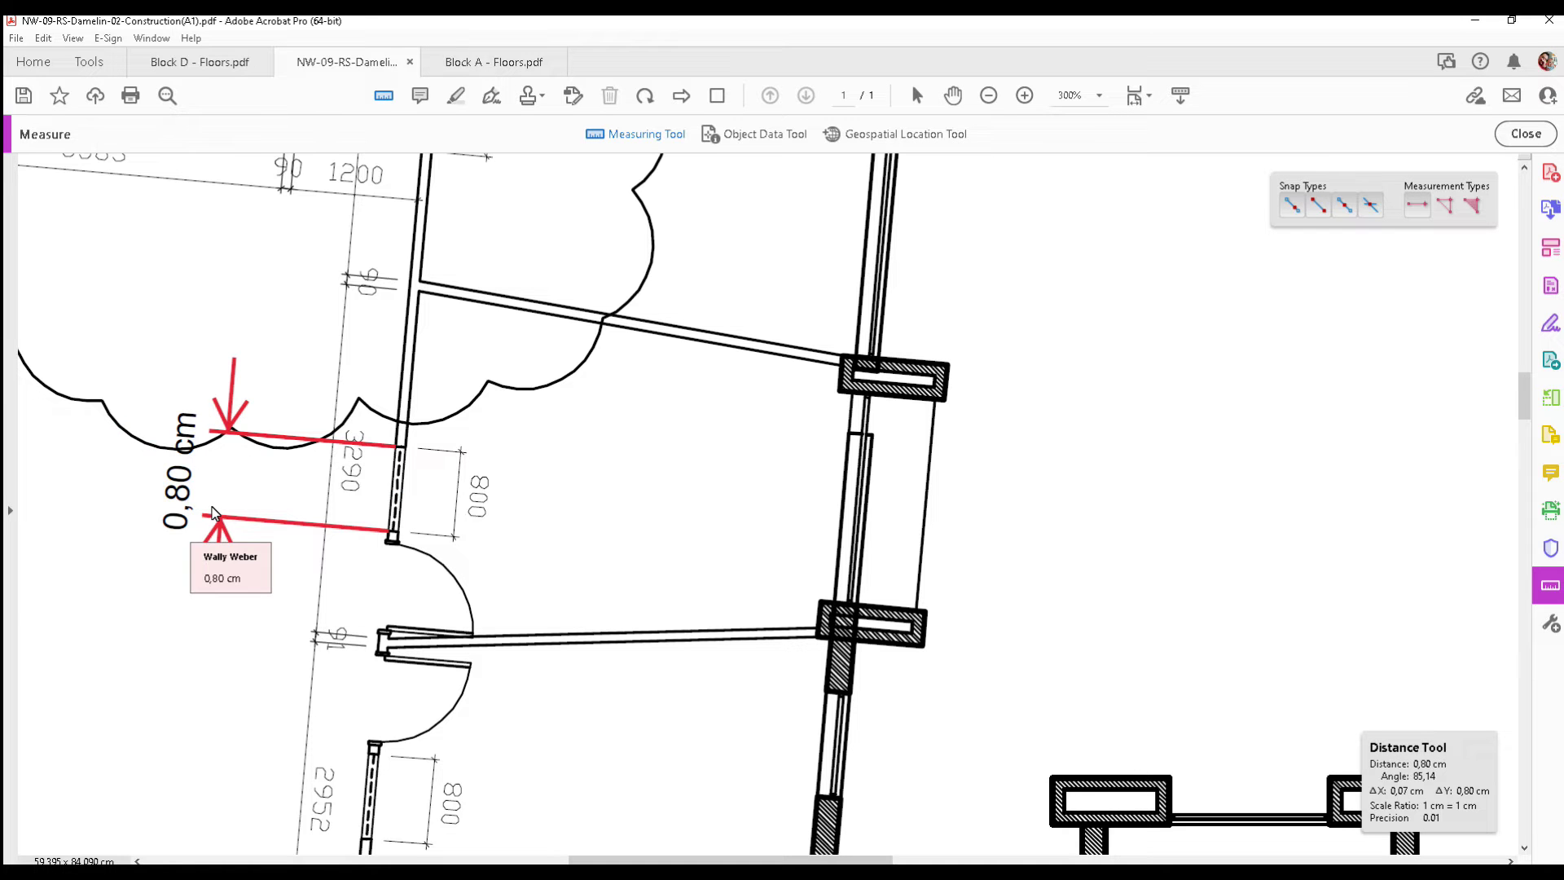
{"action": "scroll", "coordinate": [358, 484], "scroll_direction": "down", "scroll_amount": 6}
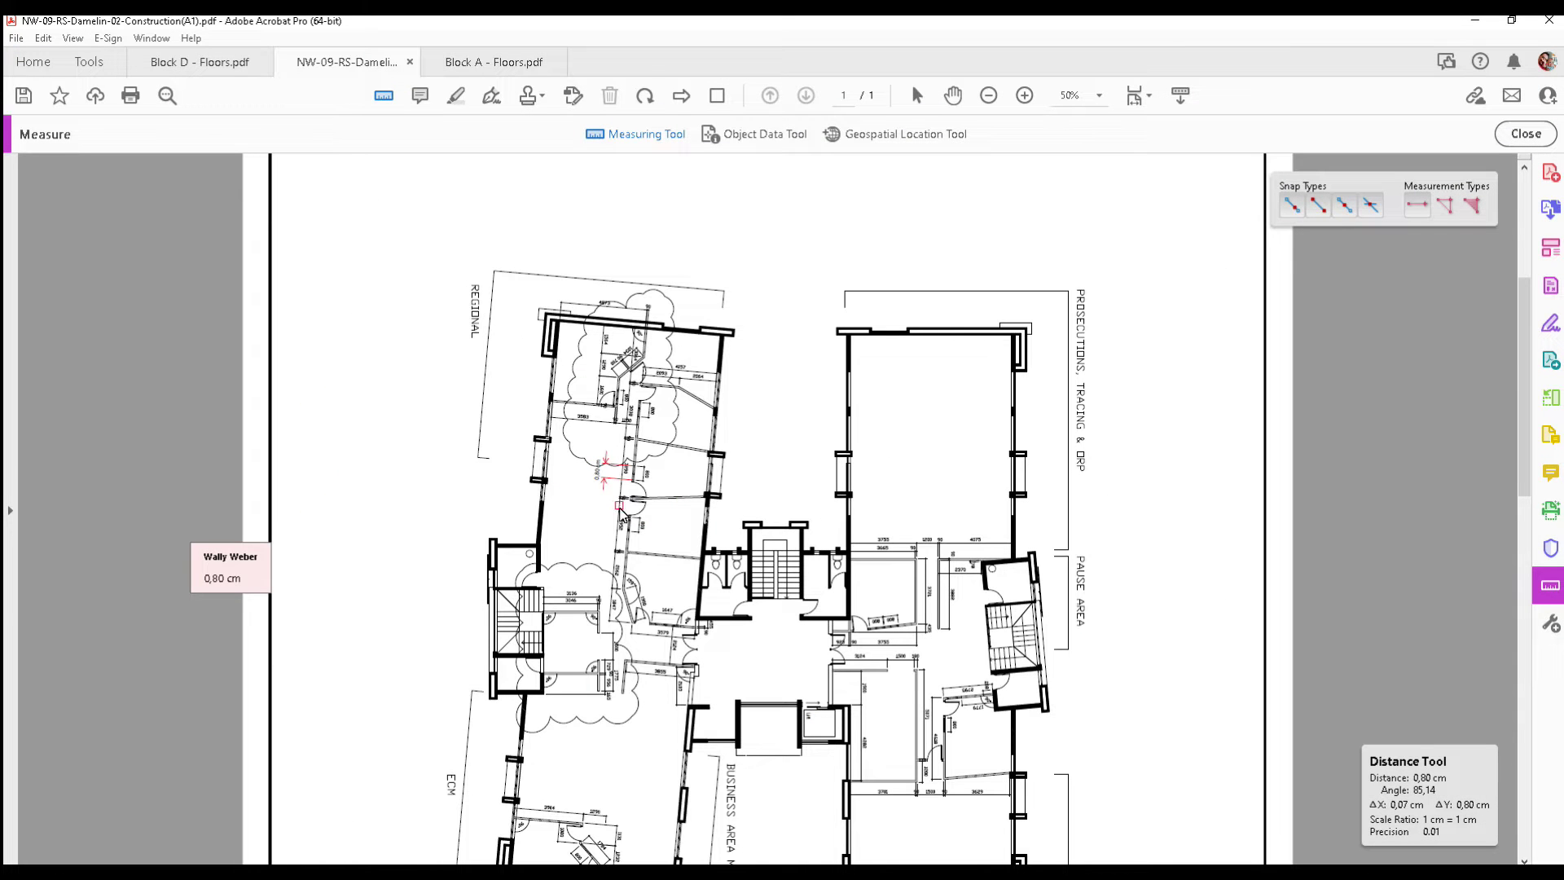
{"action": "scroll", "coordinate": [592, 475], "scroll_direction": "up", "scroll_amount": 2}
{"action": "scroll", "coordinate": [594, 477], "scroll_direction": "up", "scroll_amount": 4}
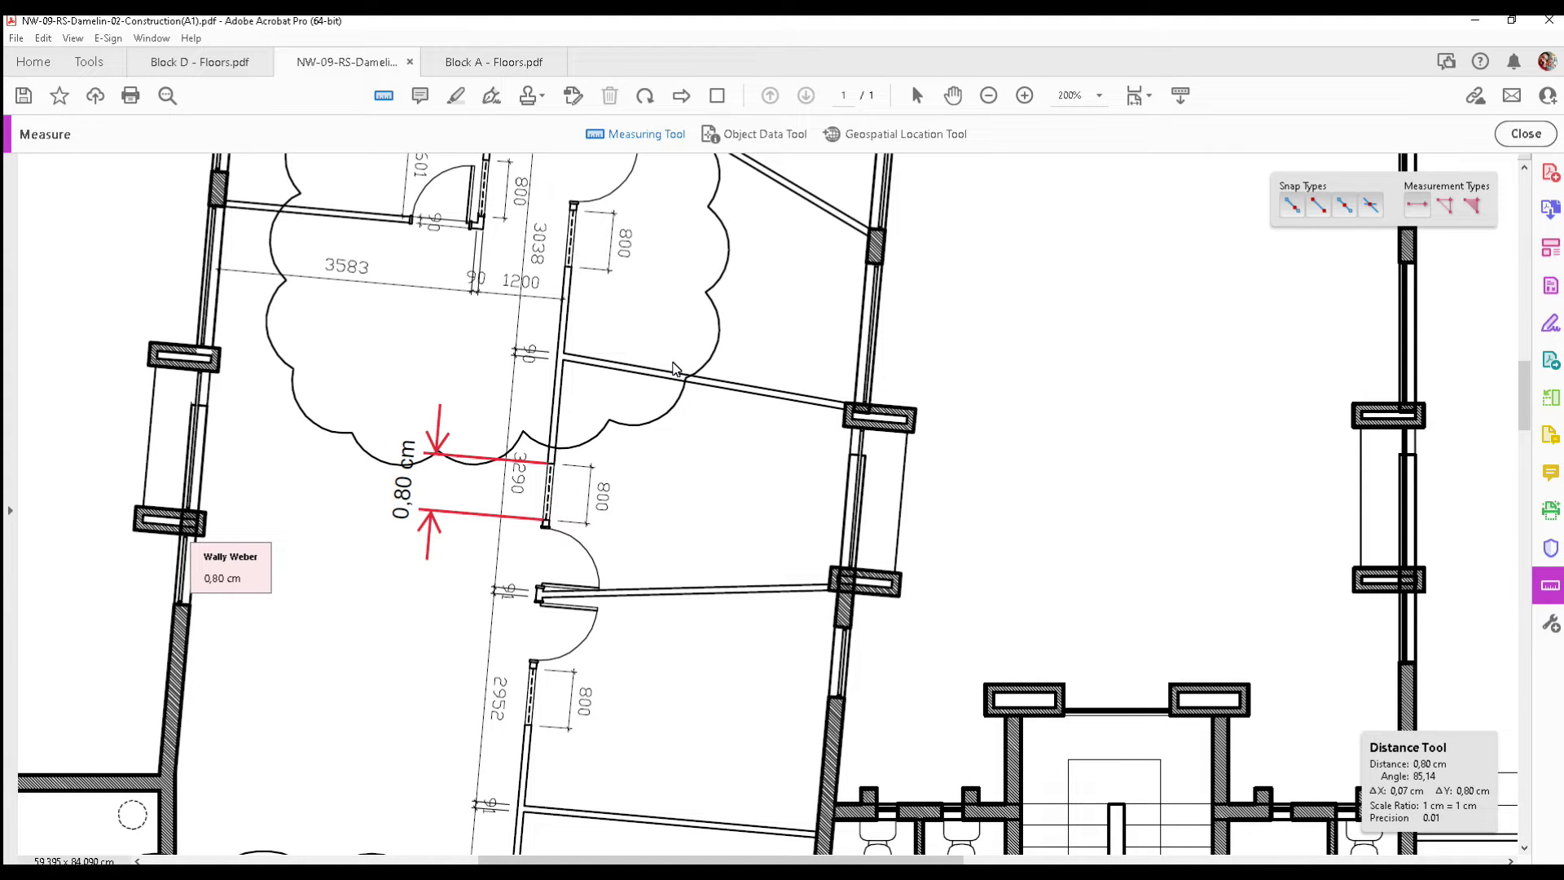
{"action": "left_click", "coordinate": [1444, 206]}
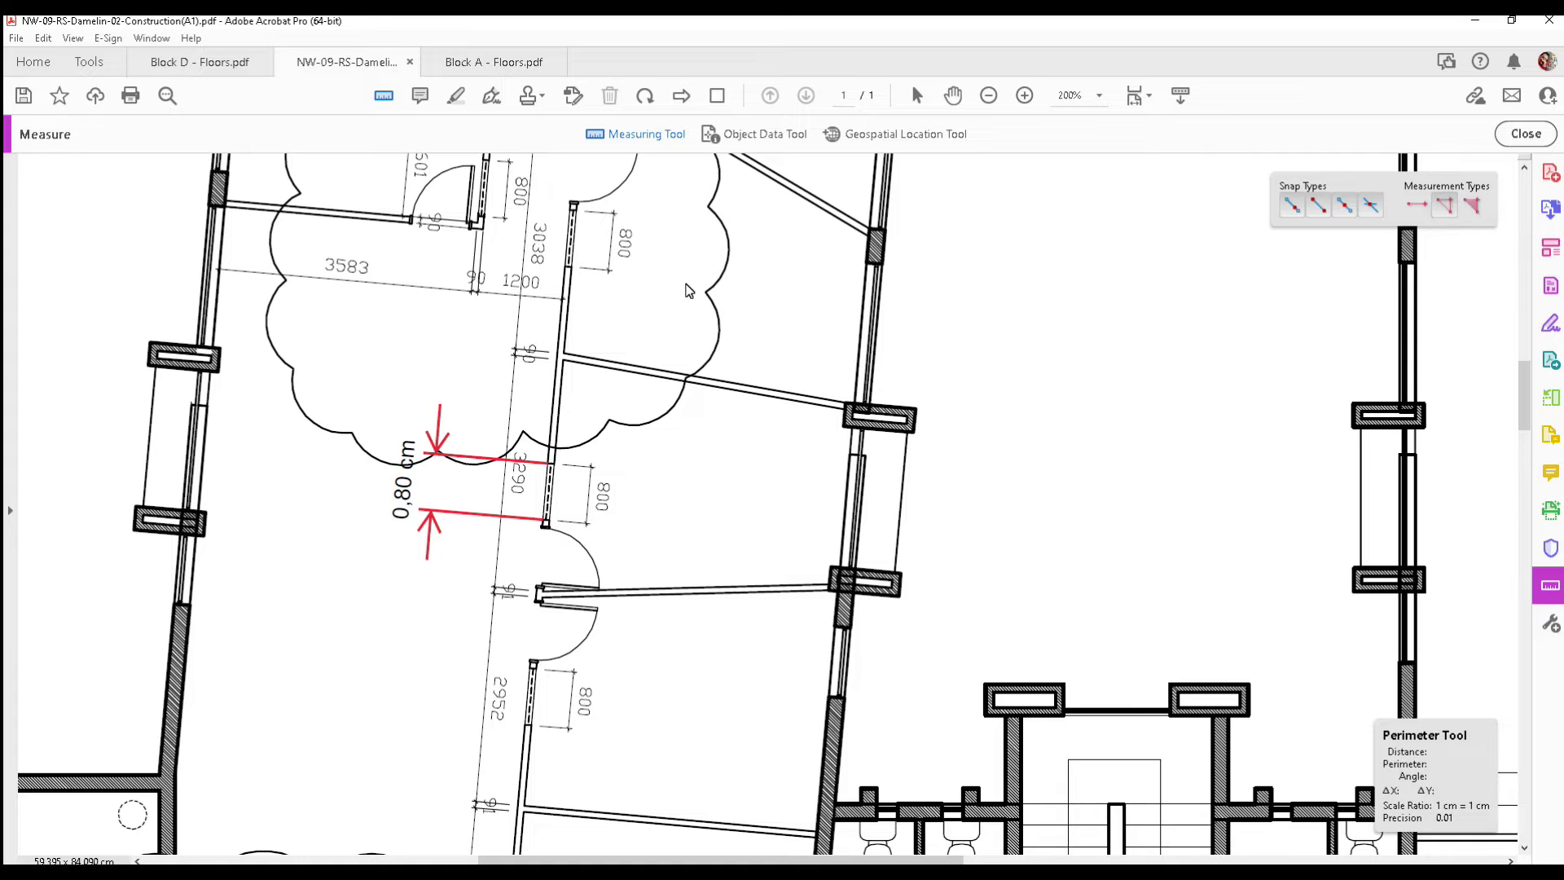
{"action": "left_click", "coordinate": [681, 277]}
{"action": "left_click", "coordinate": [599, 367]}
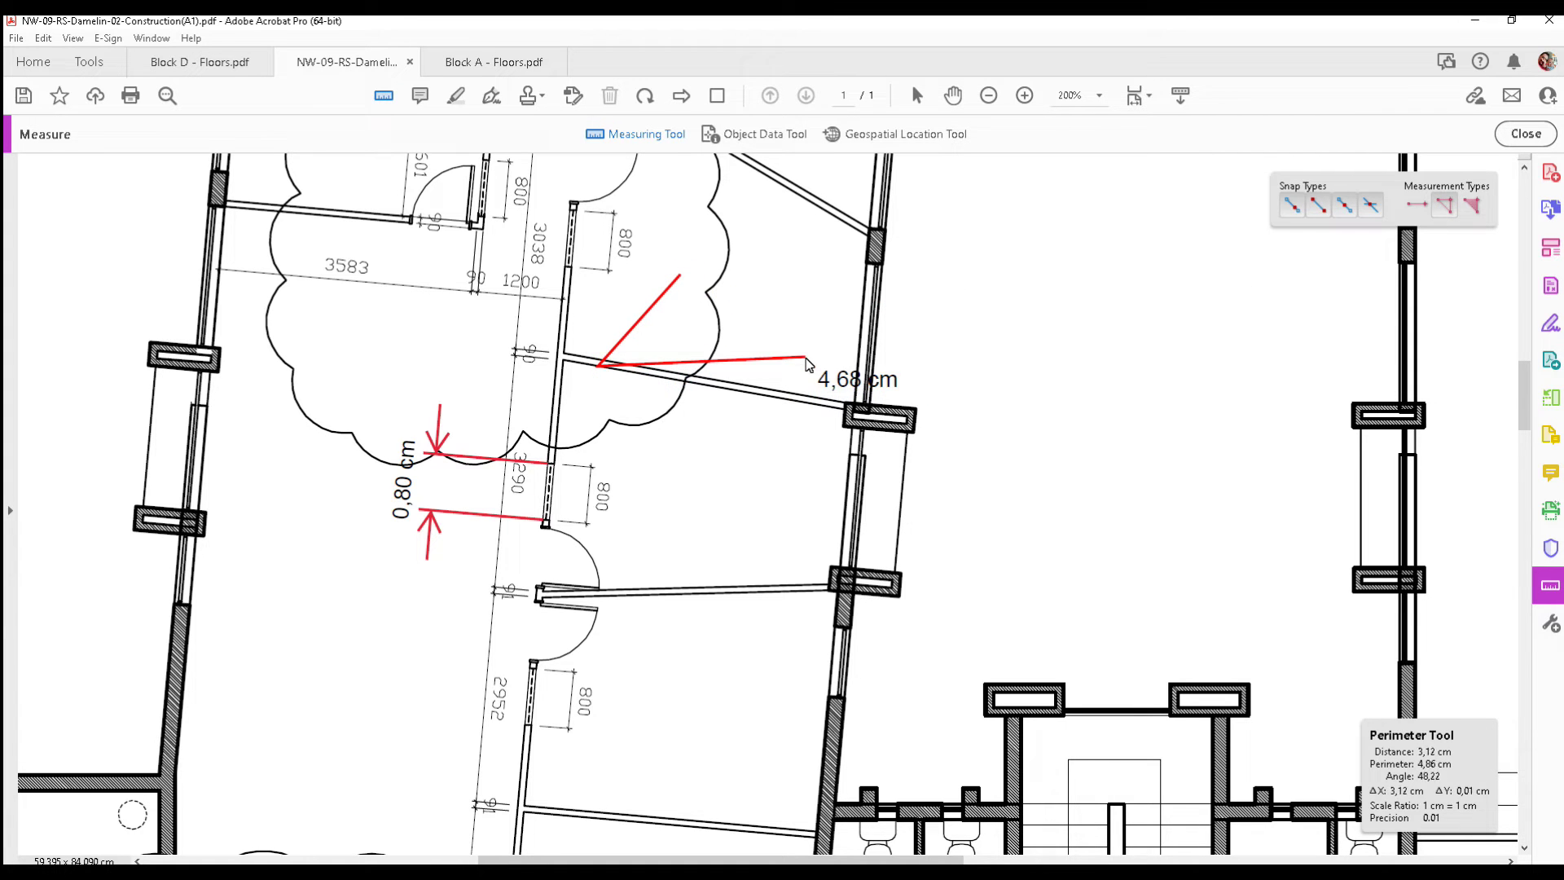
{"action": "left_click", "coordinate": [806, 357]}
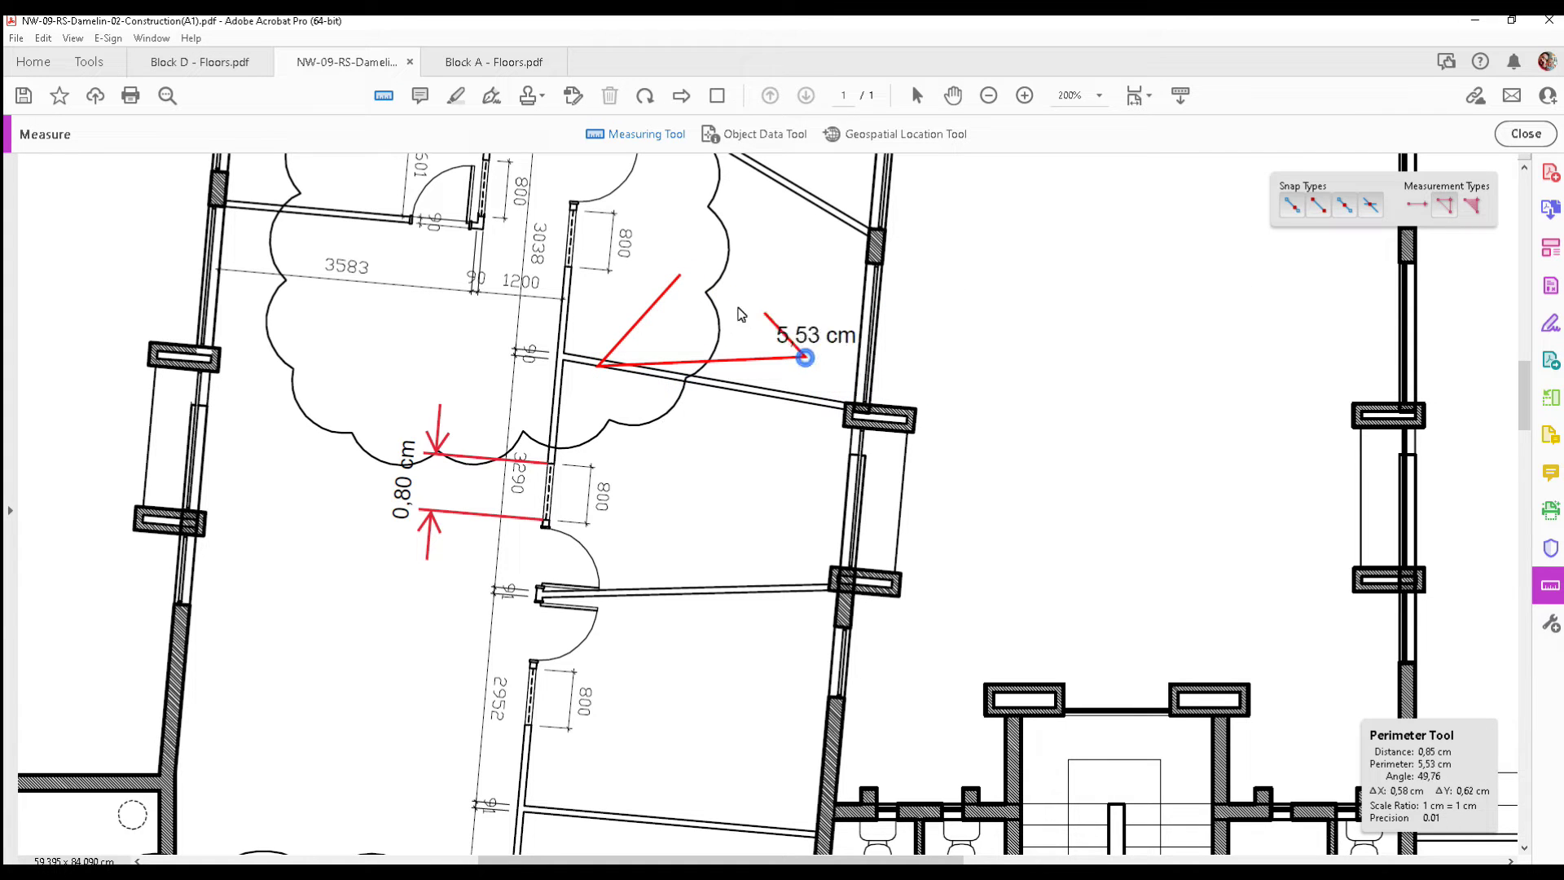
{"action": "left_click", "coordinate": [681, 276]}
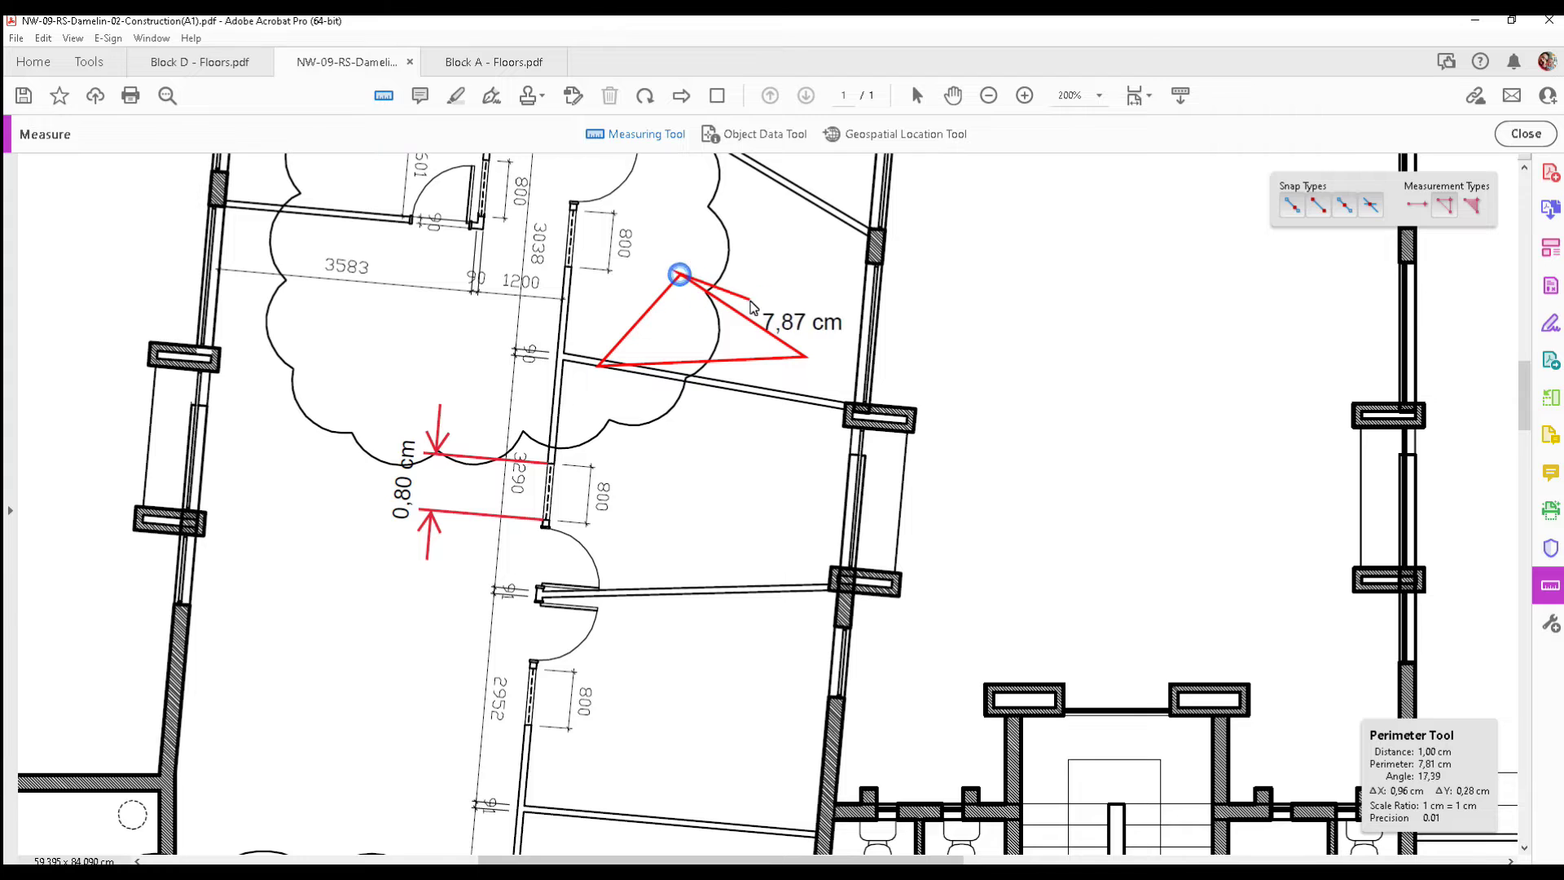
{"action": "key", "text": "Escape"}
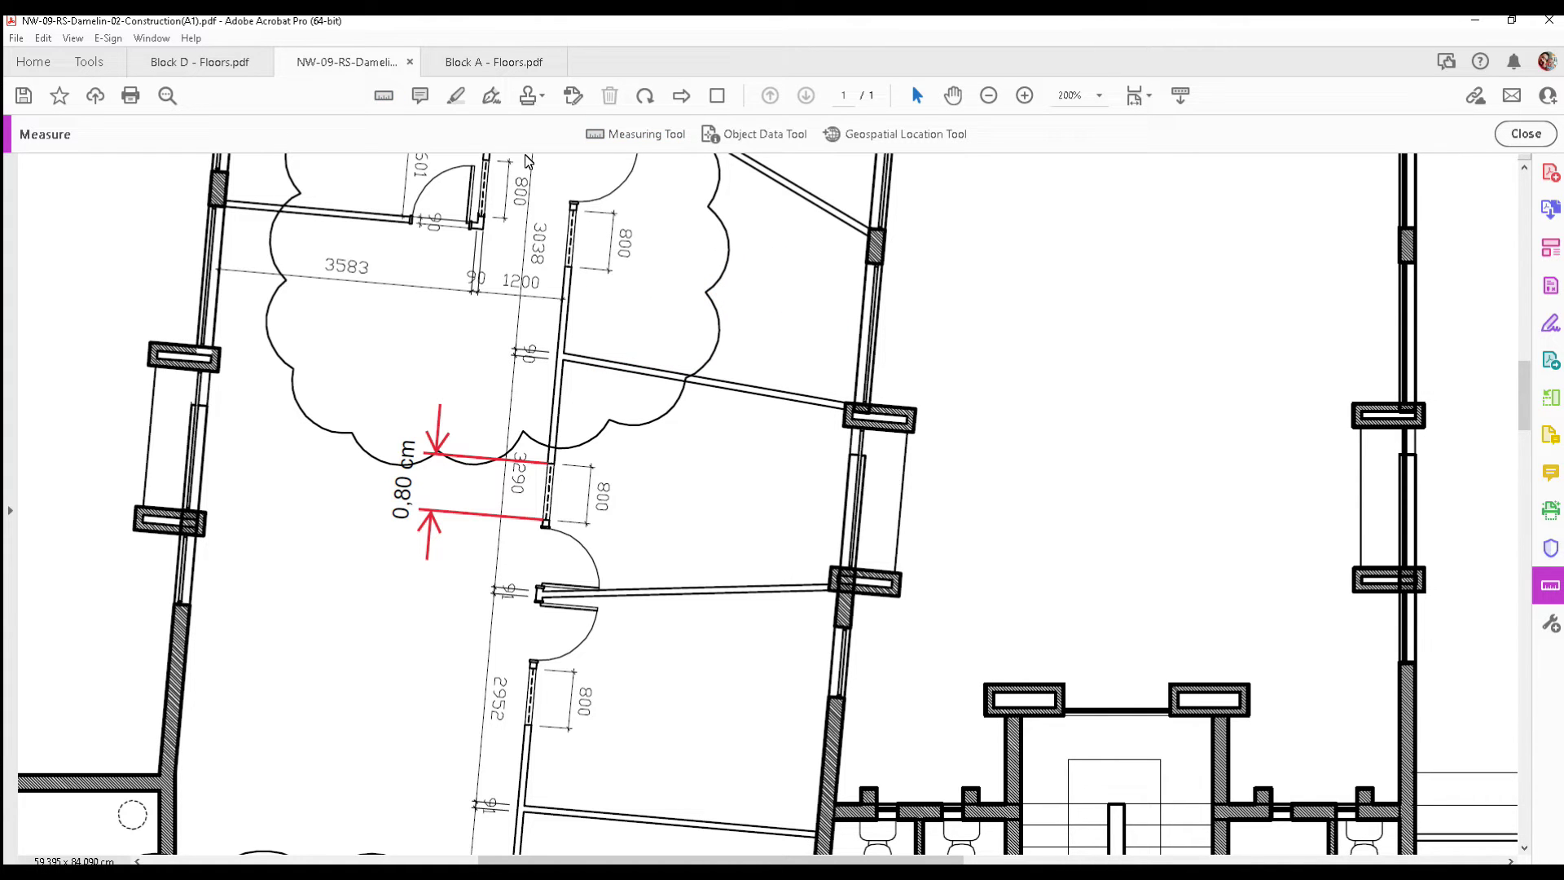
{"action": "left_click", "coordinate": [660, 135]}
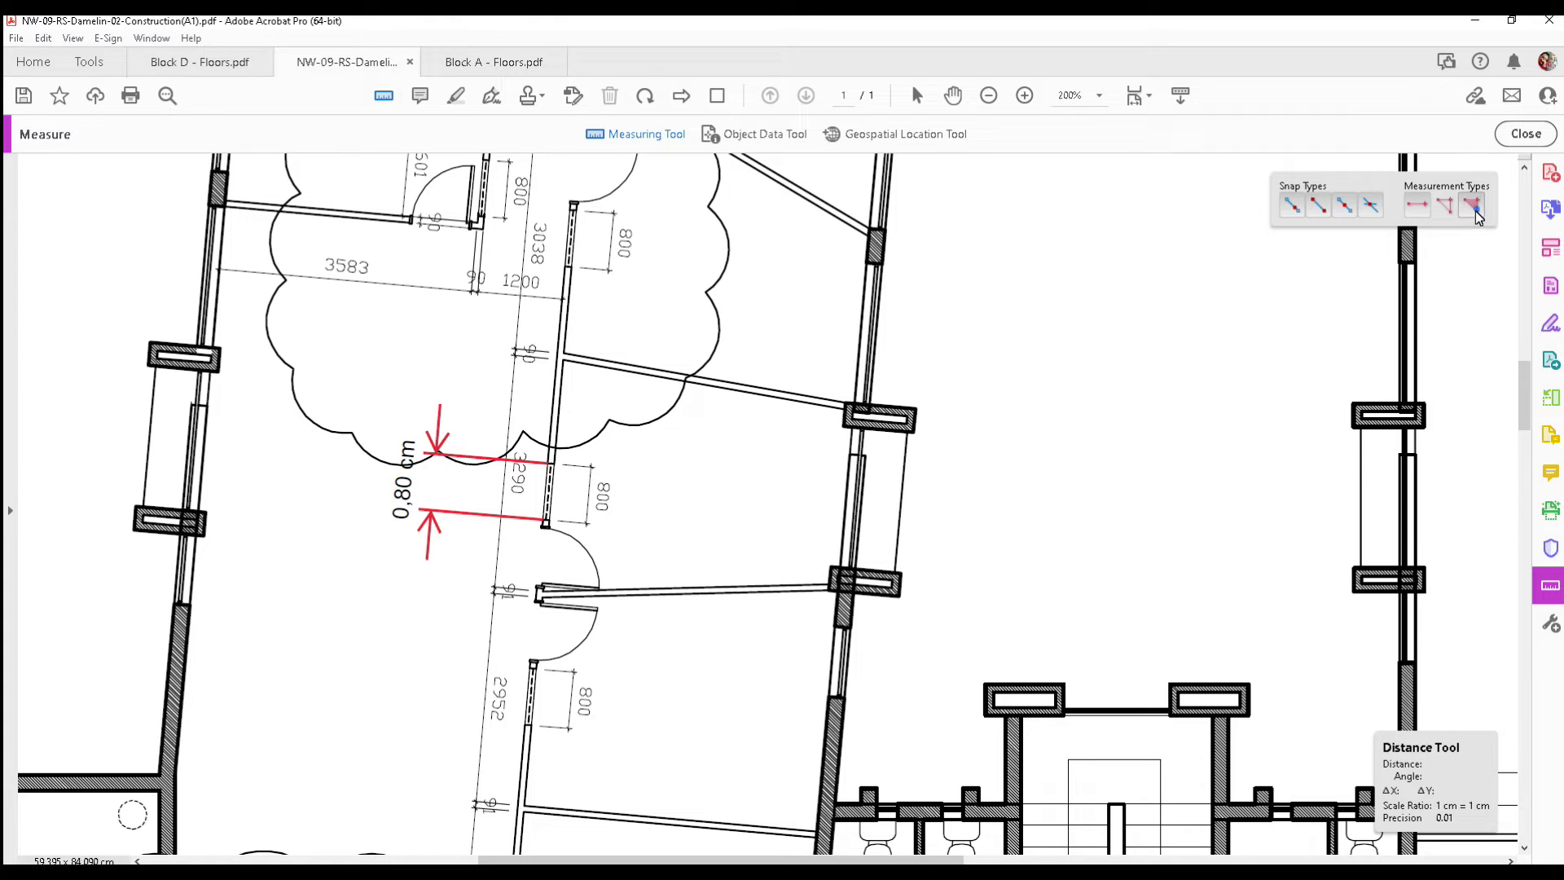
- Switch the Measure tool to Area and bring the room beside the stairwell into view
{"action": "left_click", "coordinate": [1475, 211]}
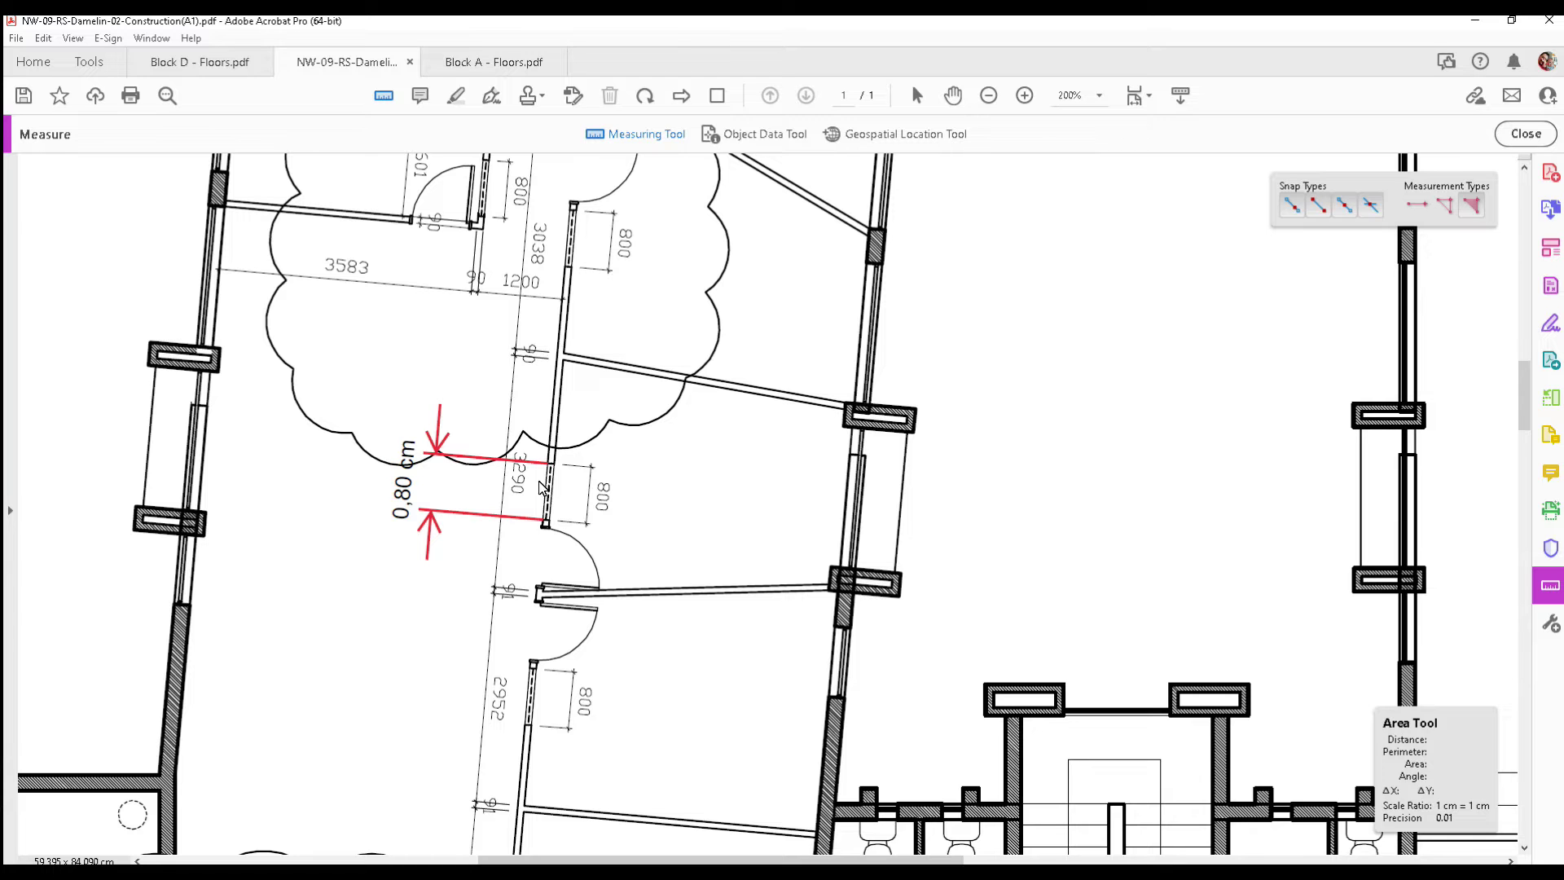
{"action": "mouse_move", "coordinate": [541, 482]}
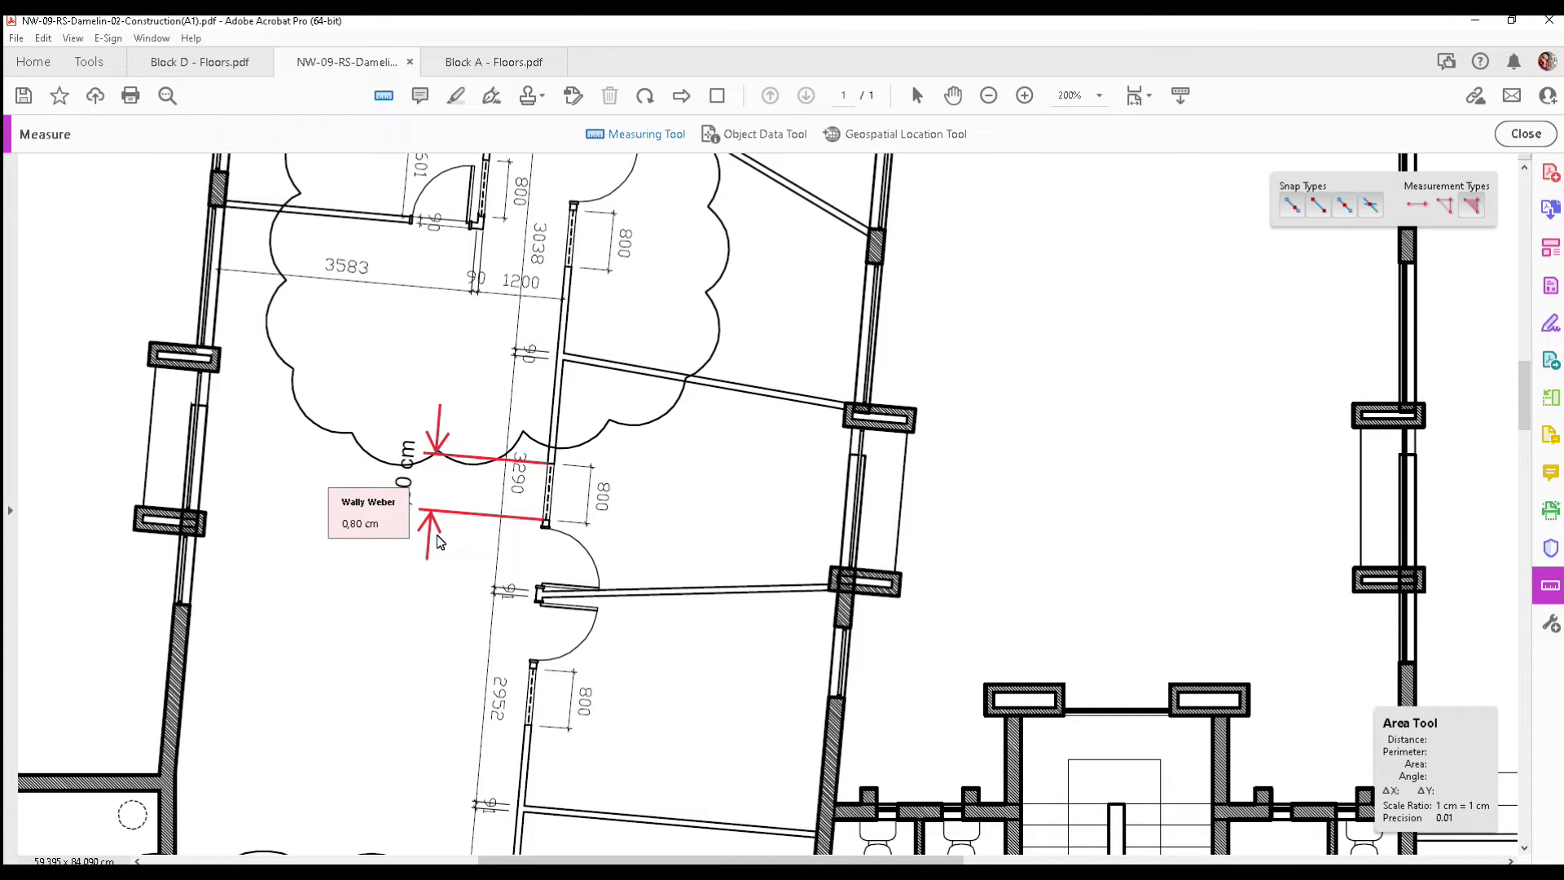
{"action": "scroll", "coordinate": [461, 555], "scroll_direction": "down", "scroll_amount": 3}
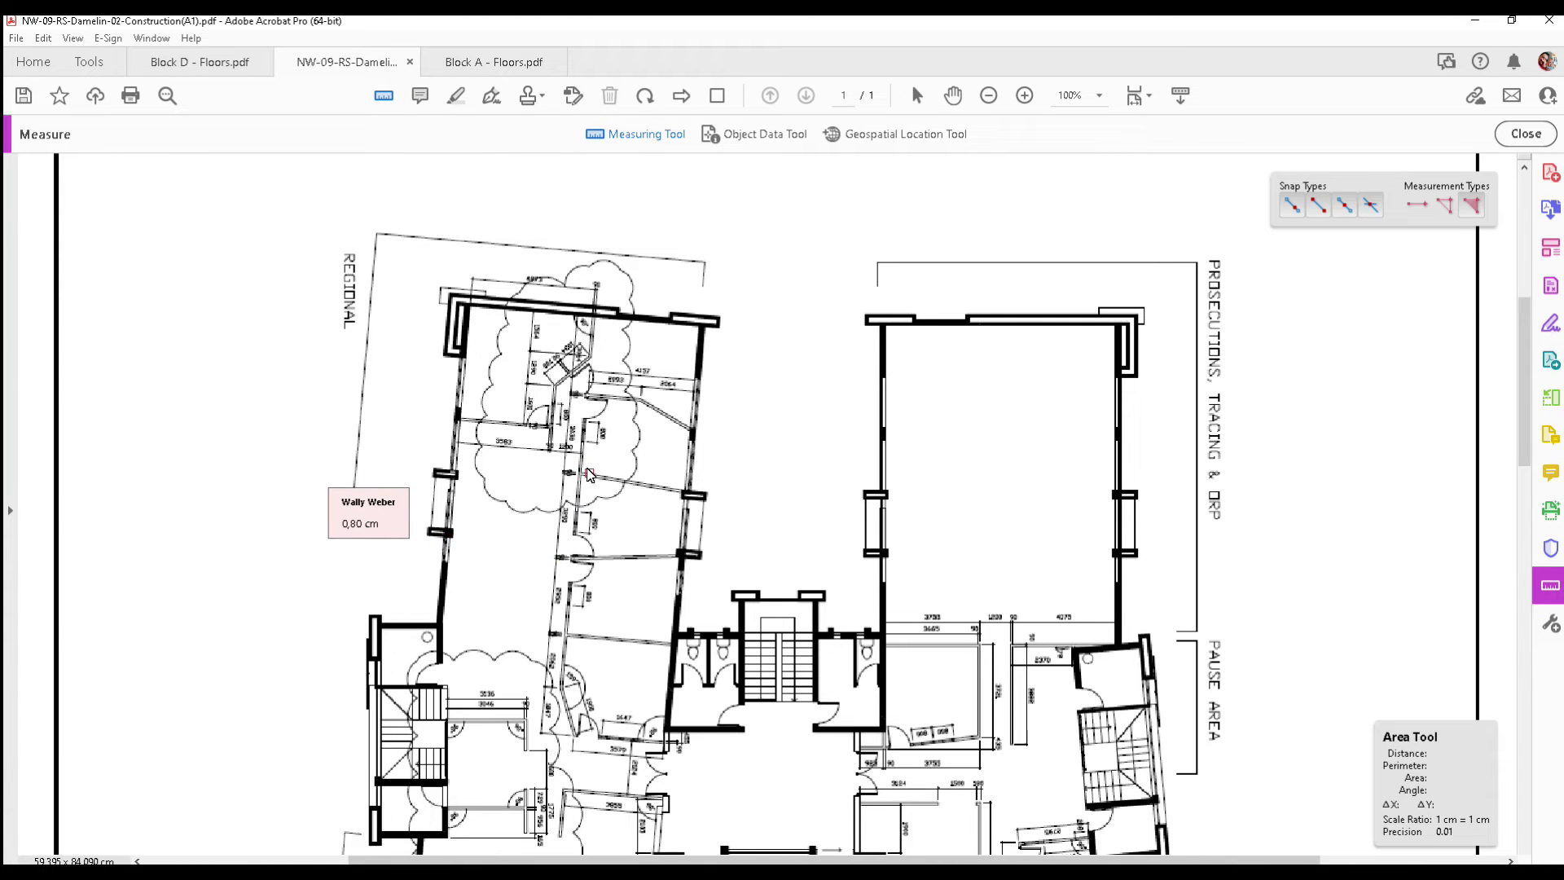
{"action": "scroll", "coordinate": [646, 540], "scroll_direction": "down", "scroll_amount": 1}
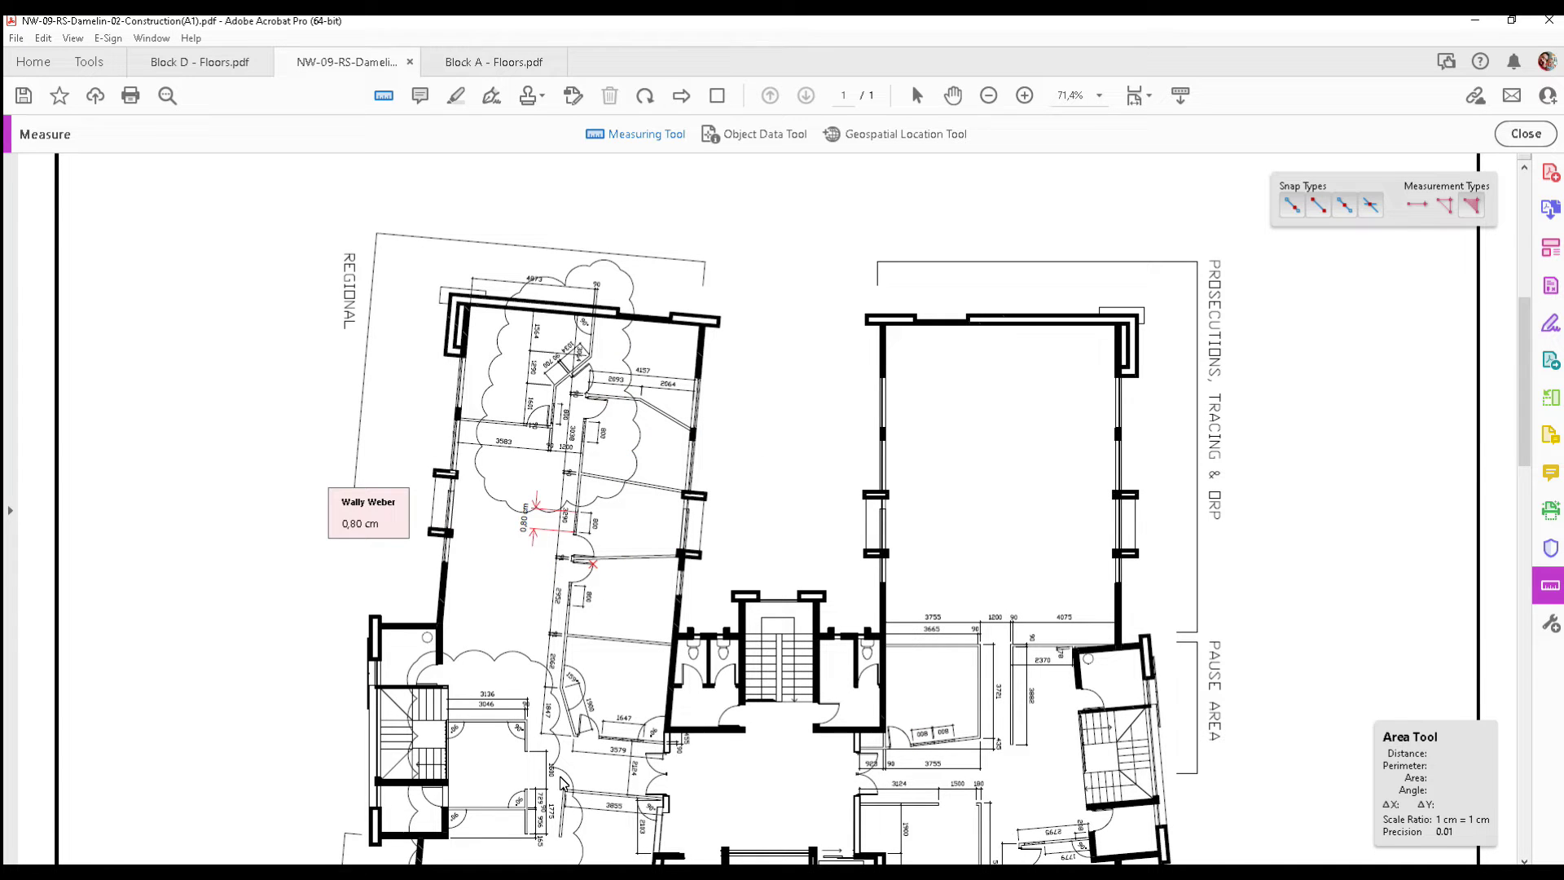
{"action": "scroll", "coordinate": [498, 774], "scroll_direction": "up", "scroll_amount": 3}
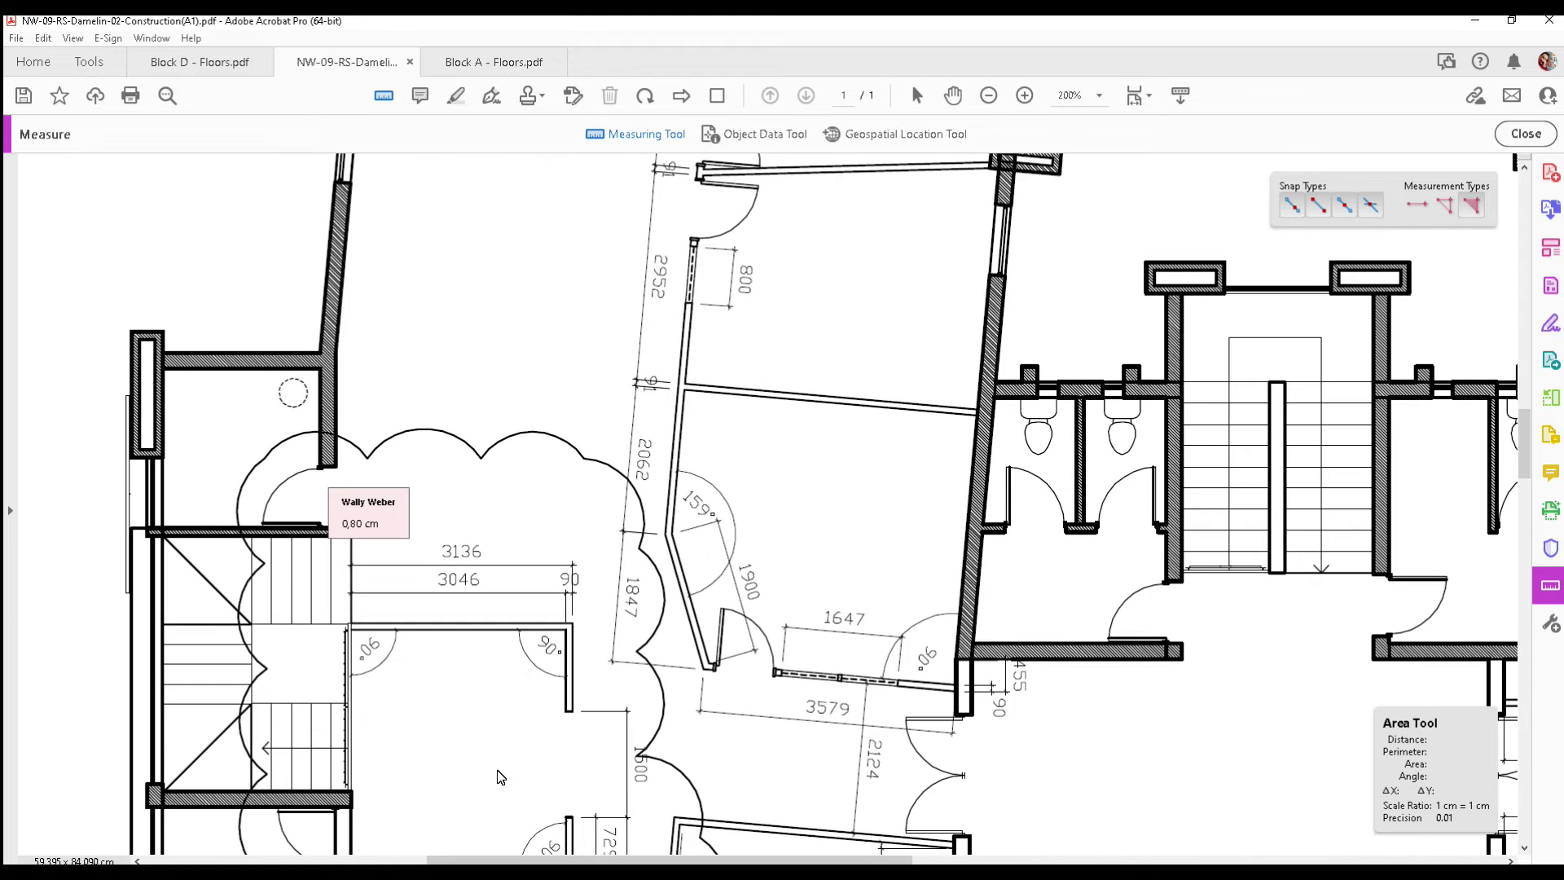
{"action": "scroll", "coordinate": [497, 749], "scroll_direction": "down", "scroll_amount": 5}
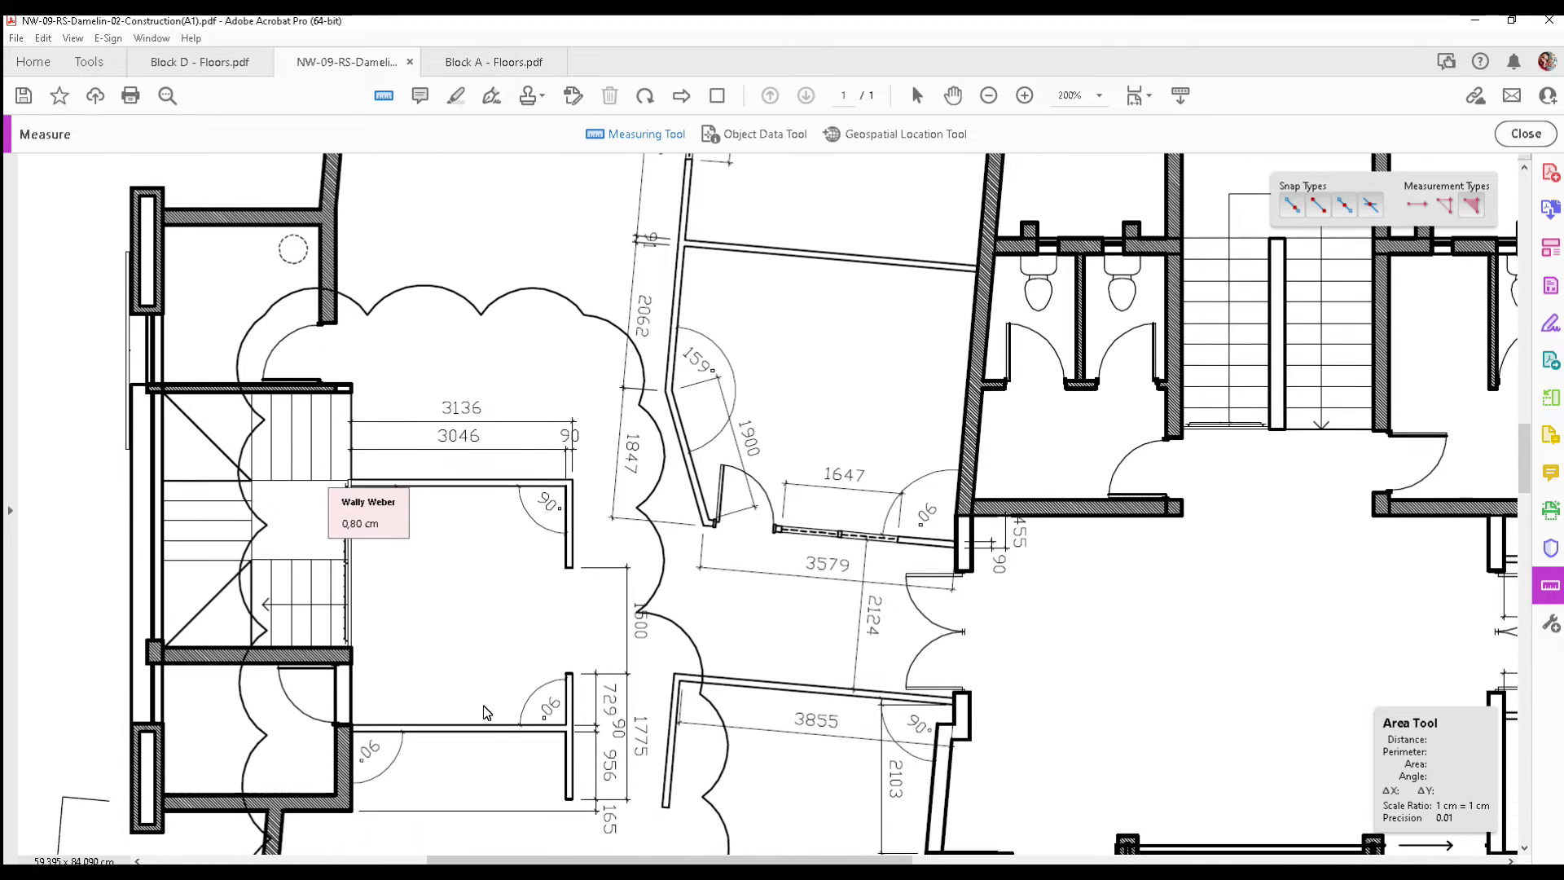
{"action": "scroll", "coordinate": [478, 481], "scroll_direction": "down", "scroll_amount": 1}
{"action": "scroll", "coordinate": [489, 479], "scroll_direction": "up", "scroll_amount": 2}
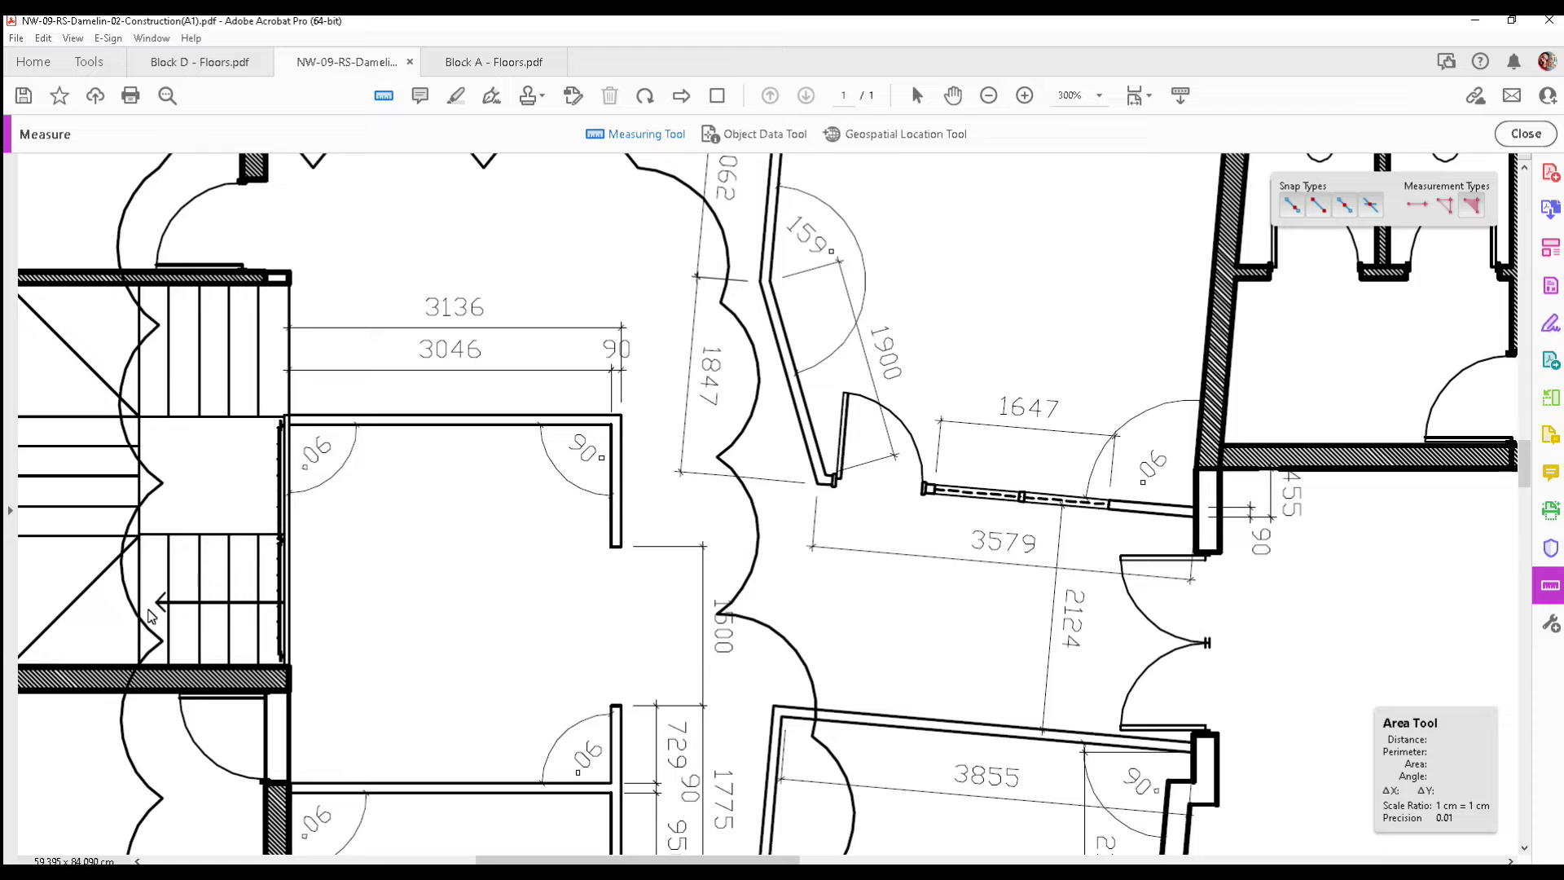
{"action": "scroll", "coordinate": [302, 440], "scroll_direction": "up", "scroll_amount": 2}
- Trace the room's four corners and close the outline, giving a 10,28 sq cm area
{"action": "left_click", "coordinate": [280, 411]}
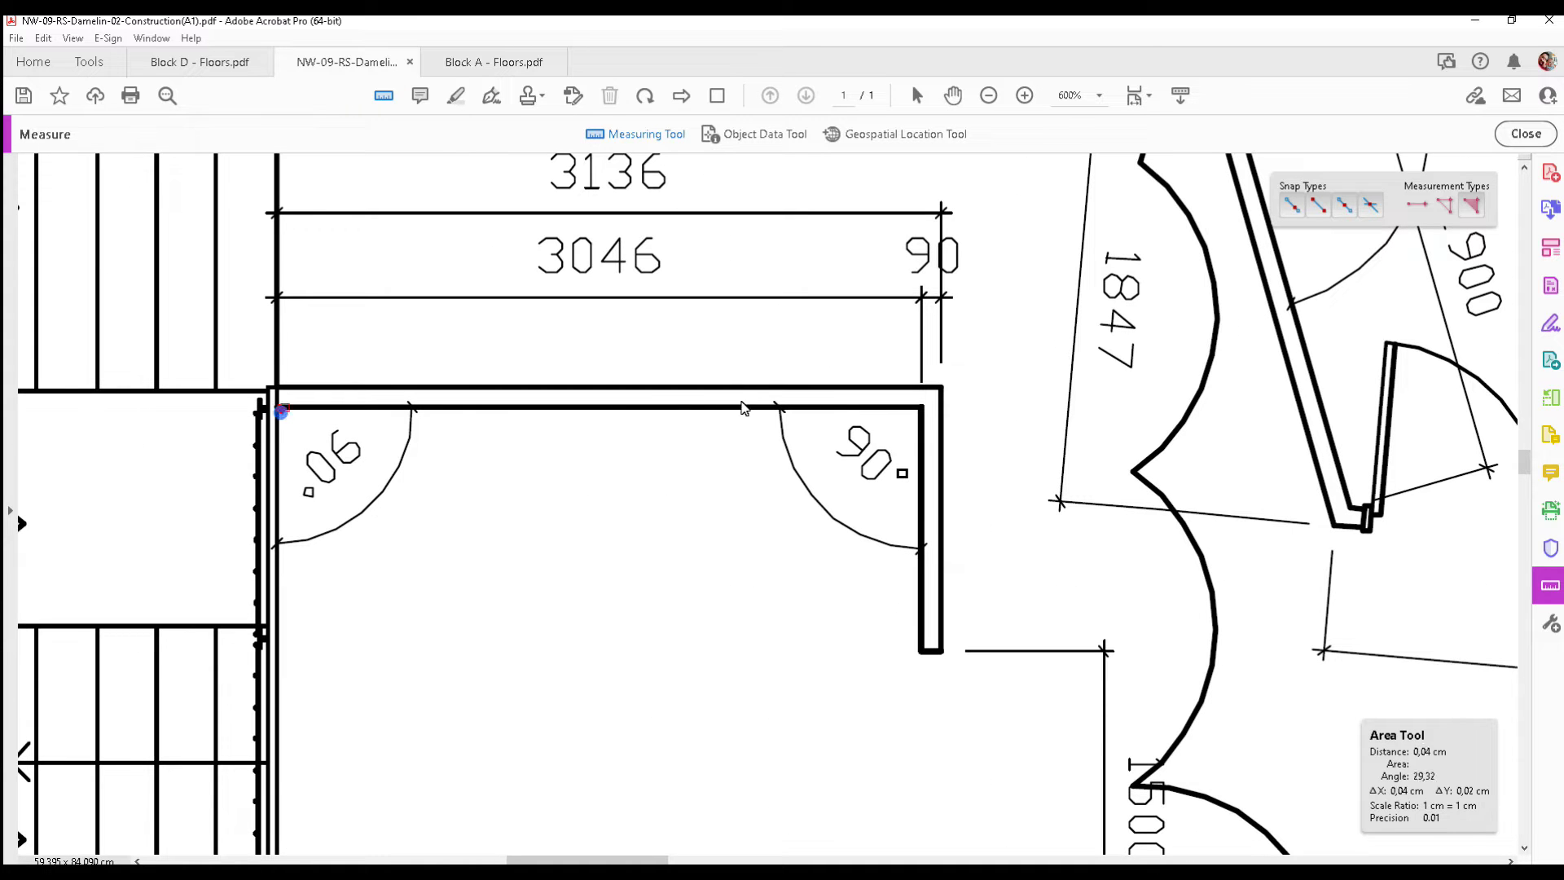
{"action": "left_click", "coordinate": [924, 413]}
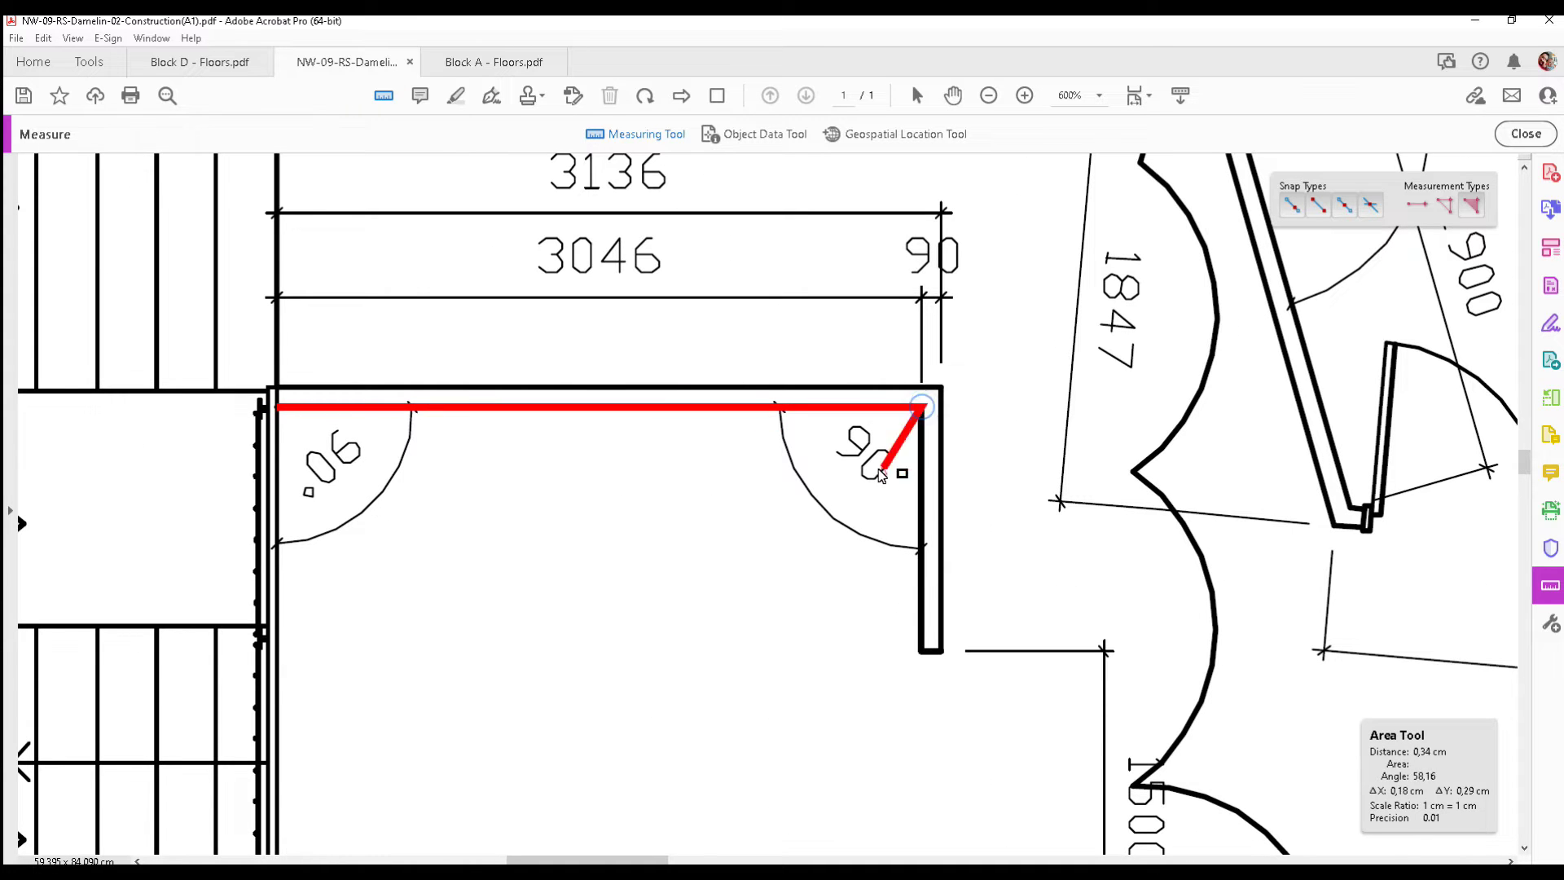
{"action": "scroll", "coordinate": [880, 471], "scroll_direction": "down", "scroll_amount": 2}
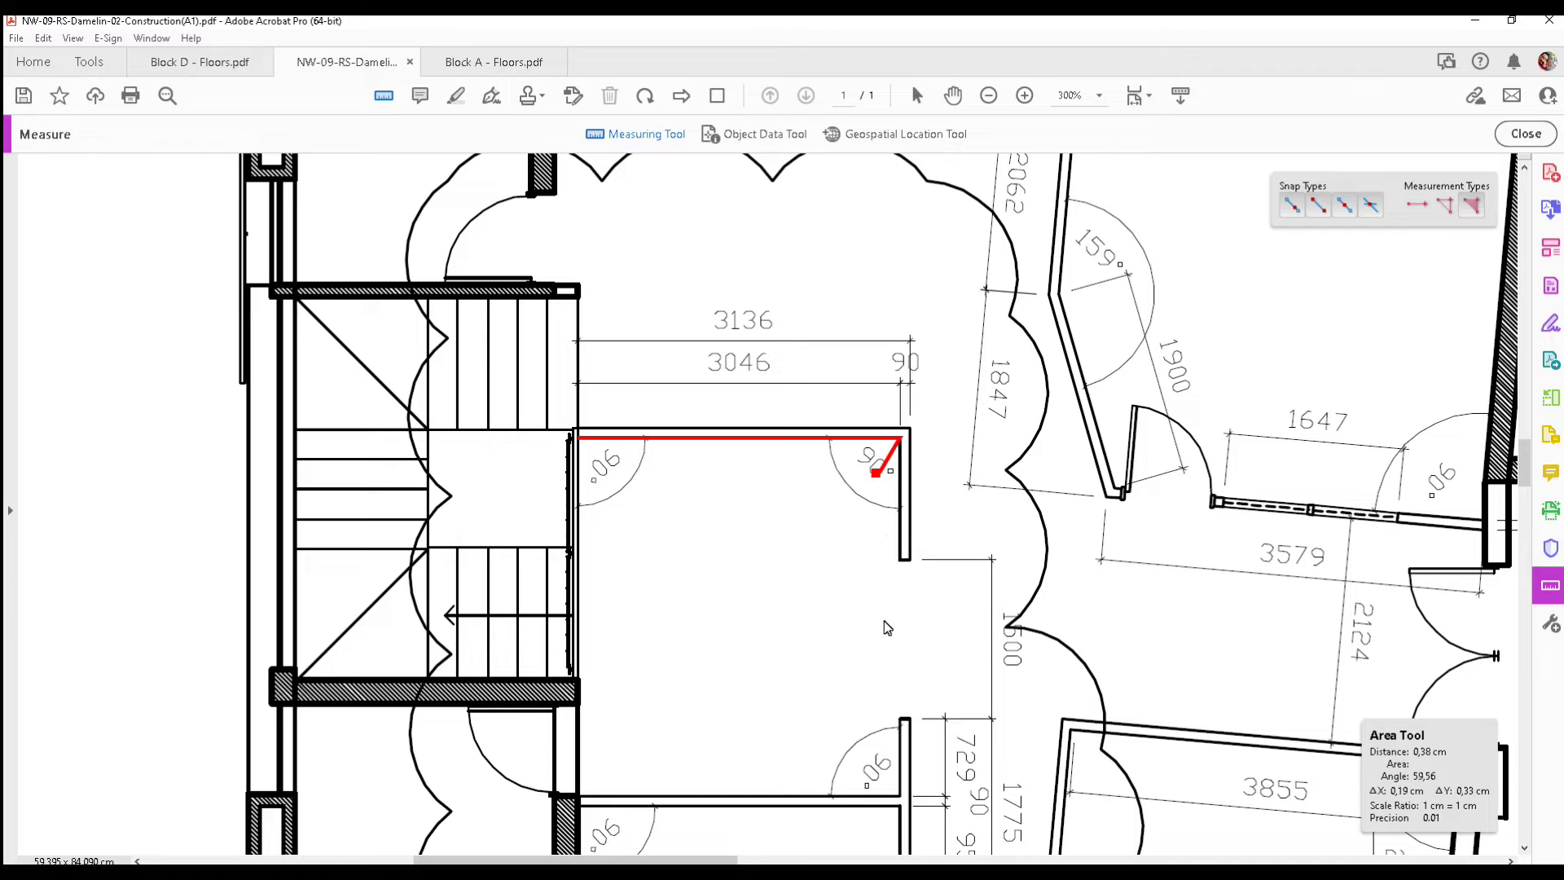
{"action": "left_click", "coordinate": [901, 795]}
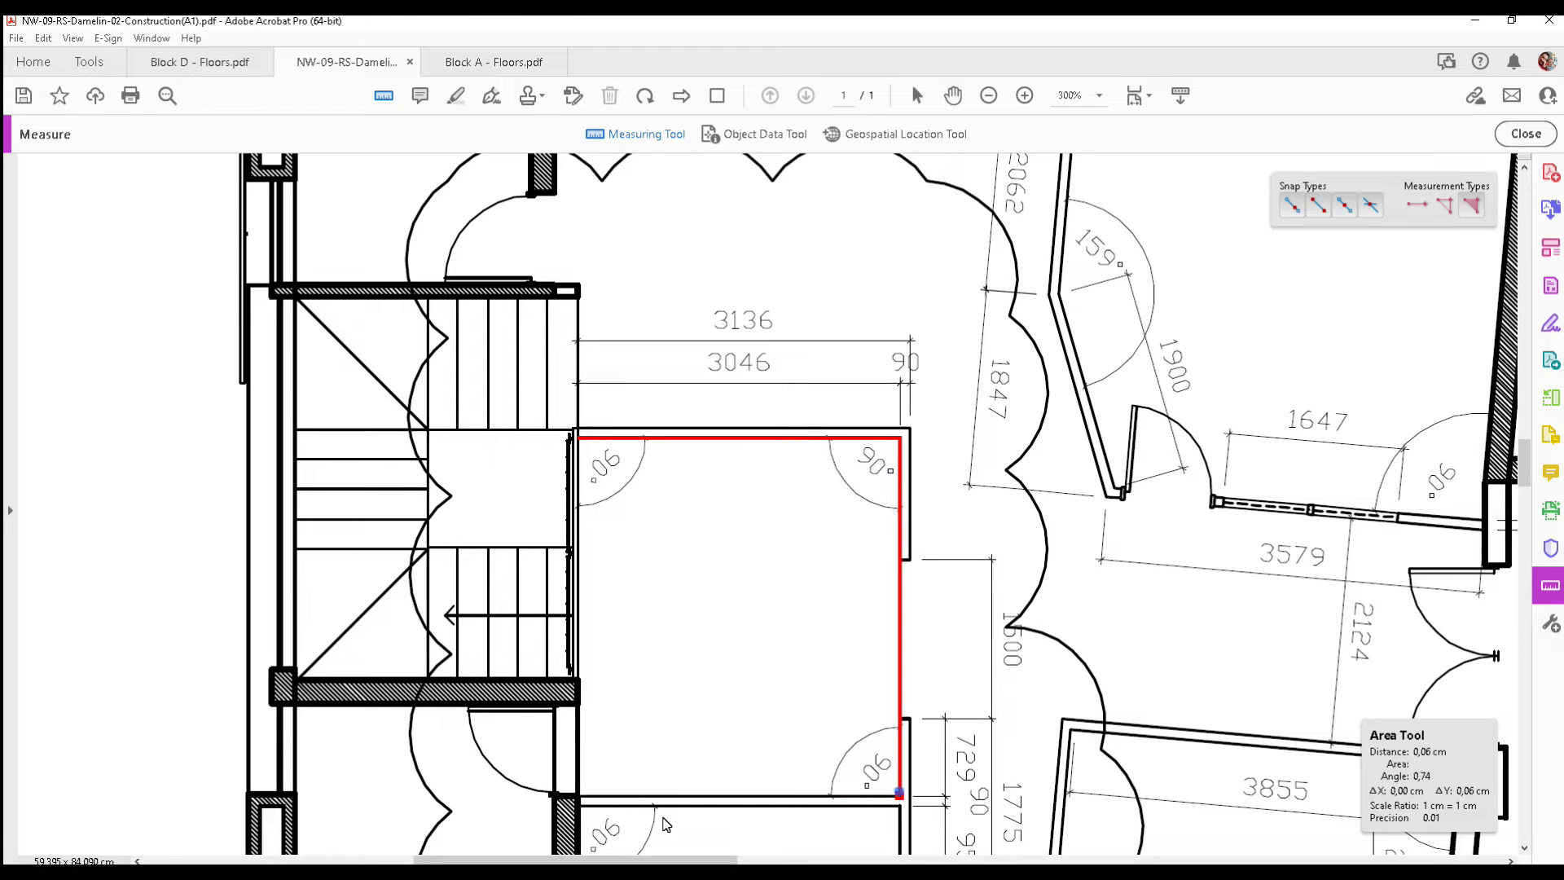
{"action": "scroll", "coordinate": [579, 801], "scroll_direction": "up", "scroll_amount": 1}
{"action": "left_click", "coordinate": [580, 797]}
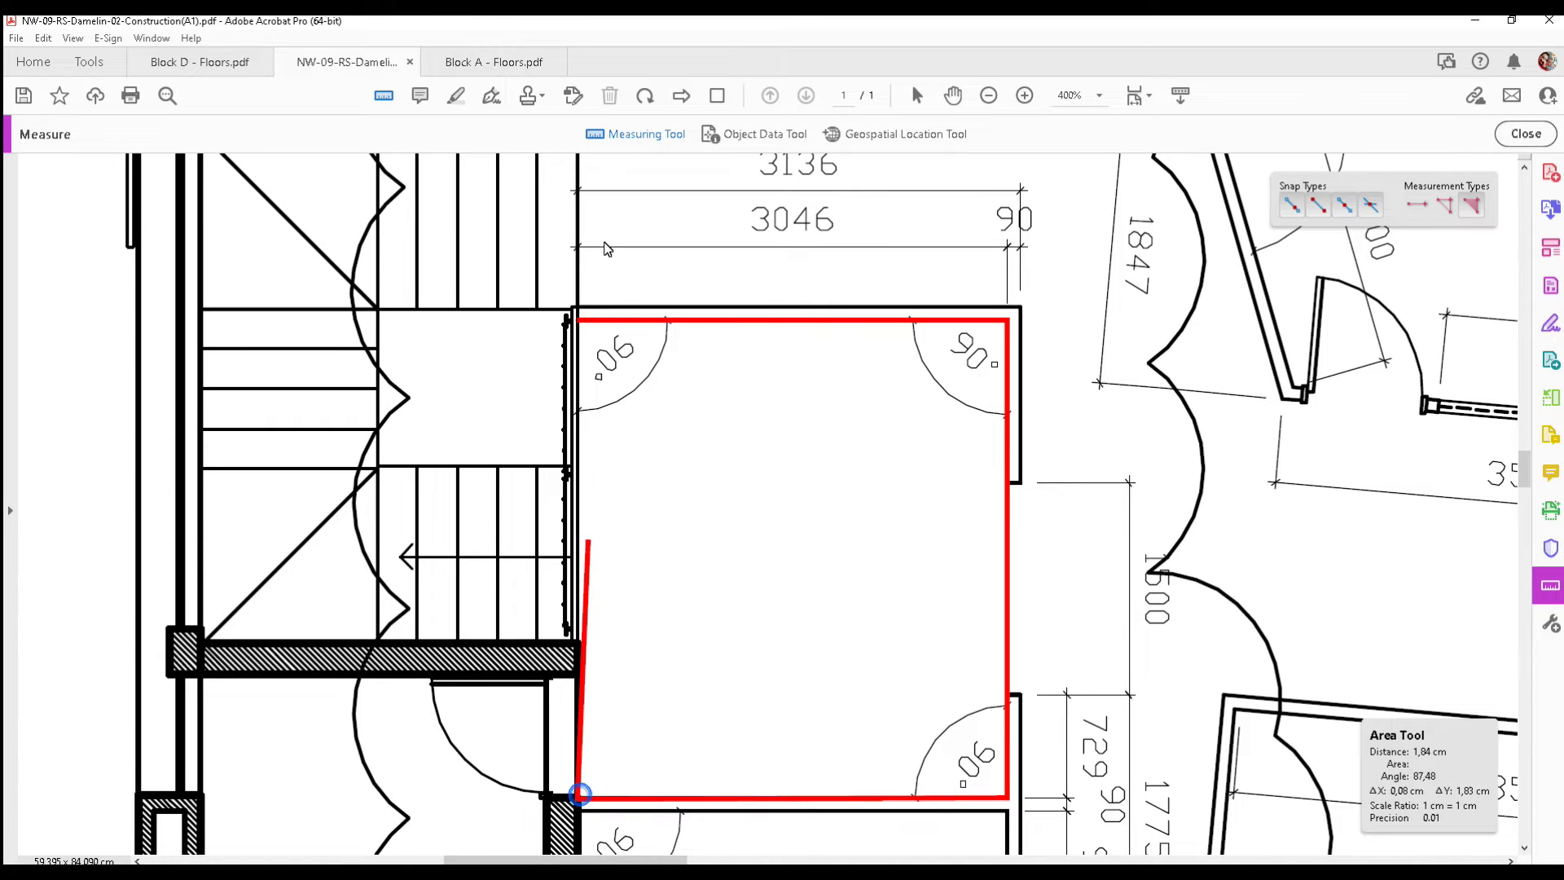
{"action": "left_click", "coordinate": [585, 330]}
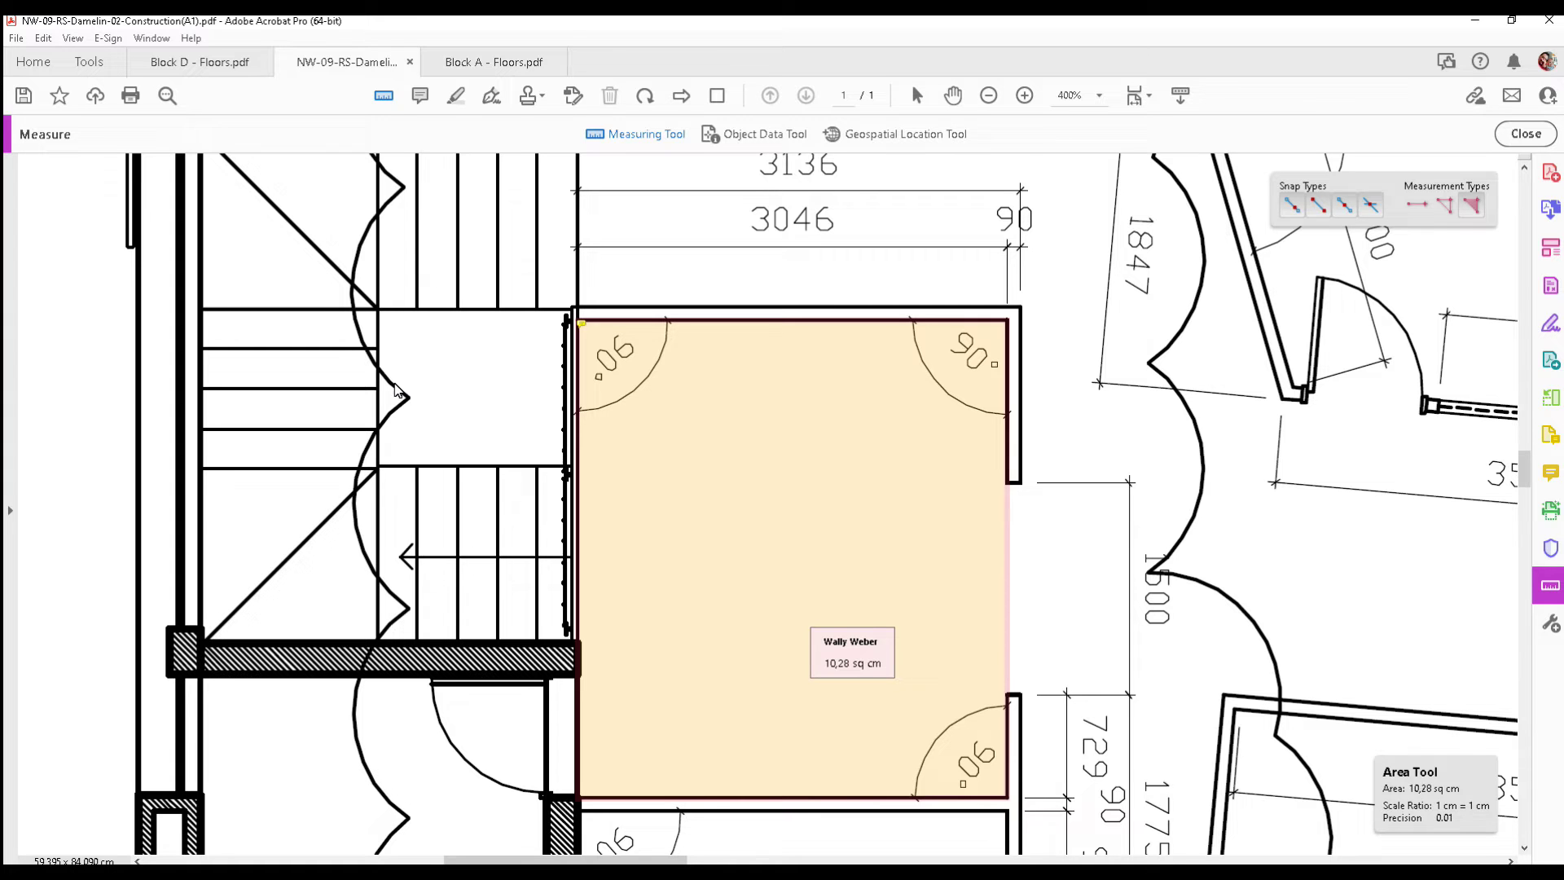
- Look over the 10,28 sq cm area markup and return to the Measure tools
{"action": "scroll", "coordinate": [815, 289], "scroll_direction": "down", "scroll_amount": 1}
{"action": "scroll", "coordinate": [905, 289], "scroll_direction": "down", "scroll_amount": 1}
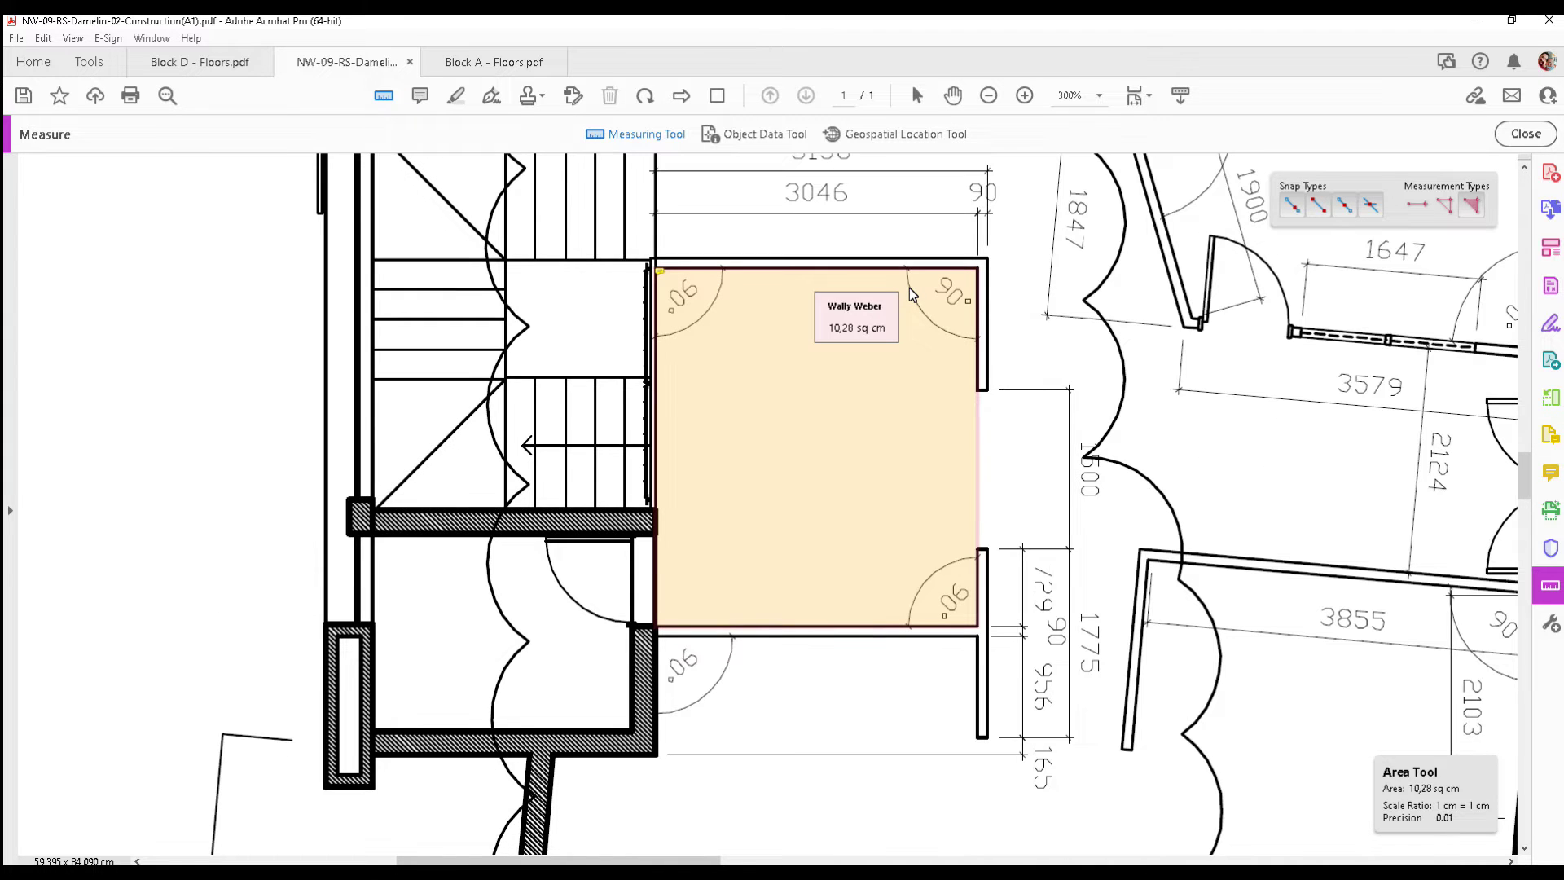
{"action": "scroll", "coordinate": [904, 287], "scroll_direction": "down", "scroll_amount": 3}
{"action": "scroll", "coordinate": [734, 344], "scroll_direction": "up", "scroll_amount": 1}
{"action": "scroll", "coordinate": [734, 344], "scroll_direction": "up", "scroll_amount": 2}
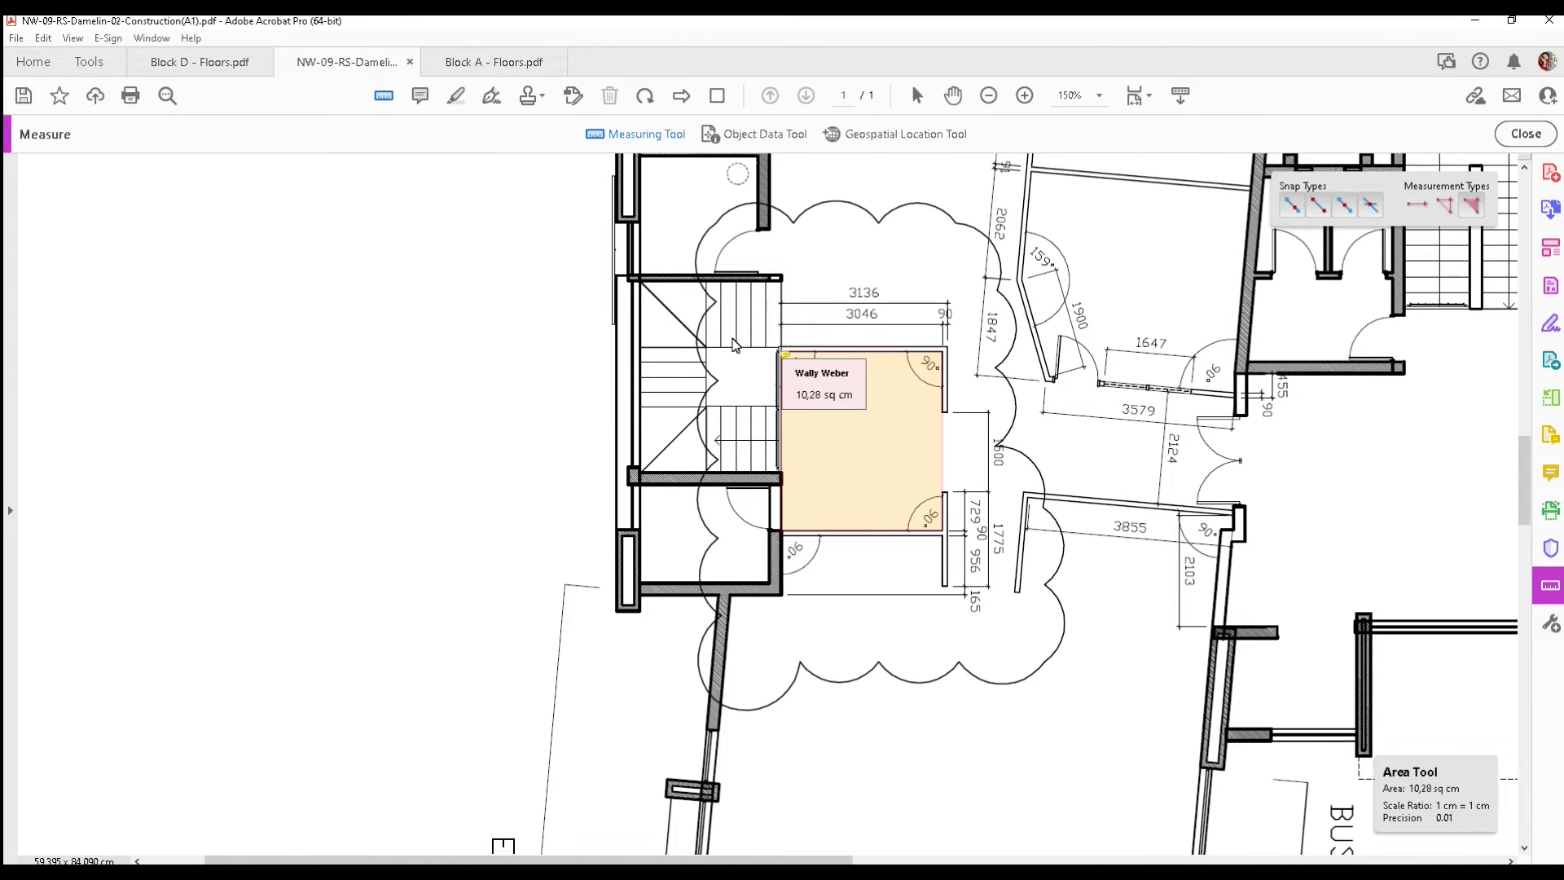
{"action": "scroll", "coordinate": [736, 345], "scroll_direction": "up", "scroll_amount": 2}
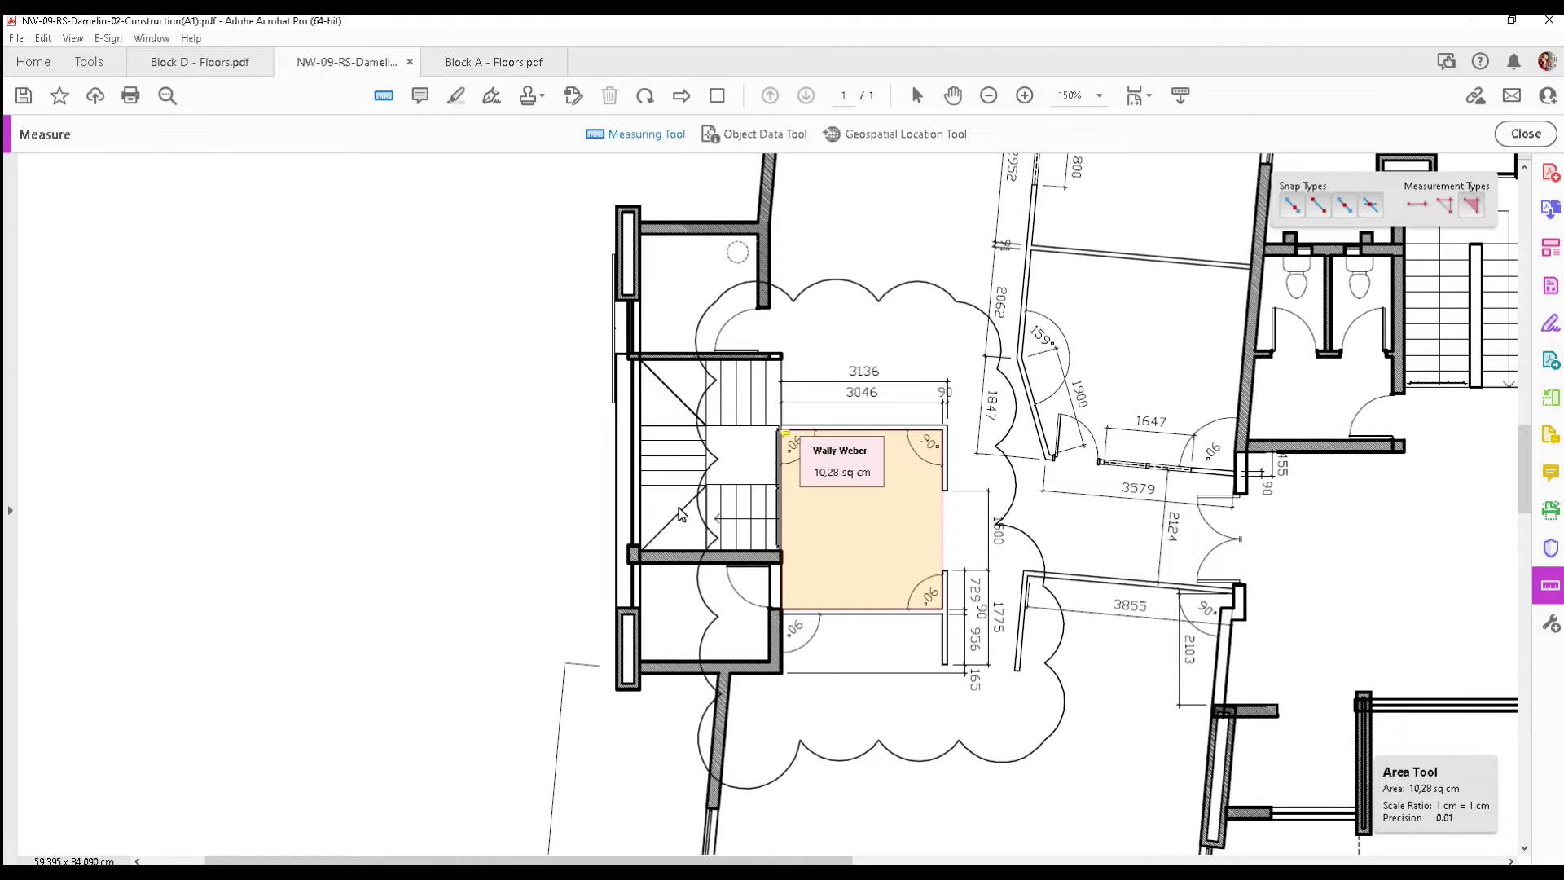
{"action": "scroll", "coordinate": [1047, 487], "scroll_direction": "up", "scroll_amount": 1}
{"action": "scroll", "coordinate": [887, 418], "scroll_direction": "down", "scroll_amount": 1}
{"action": "scroll", "coordinate": [886, 419], "scroll_direction": "down", "scroll_amount": 2}
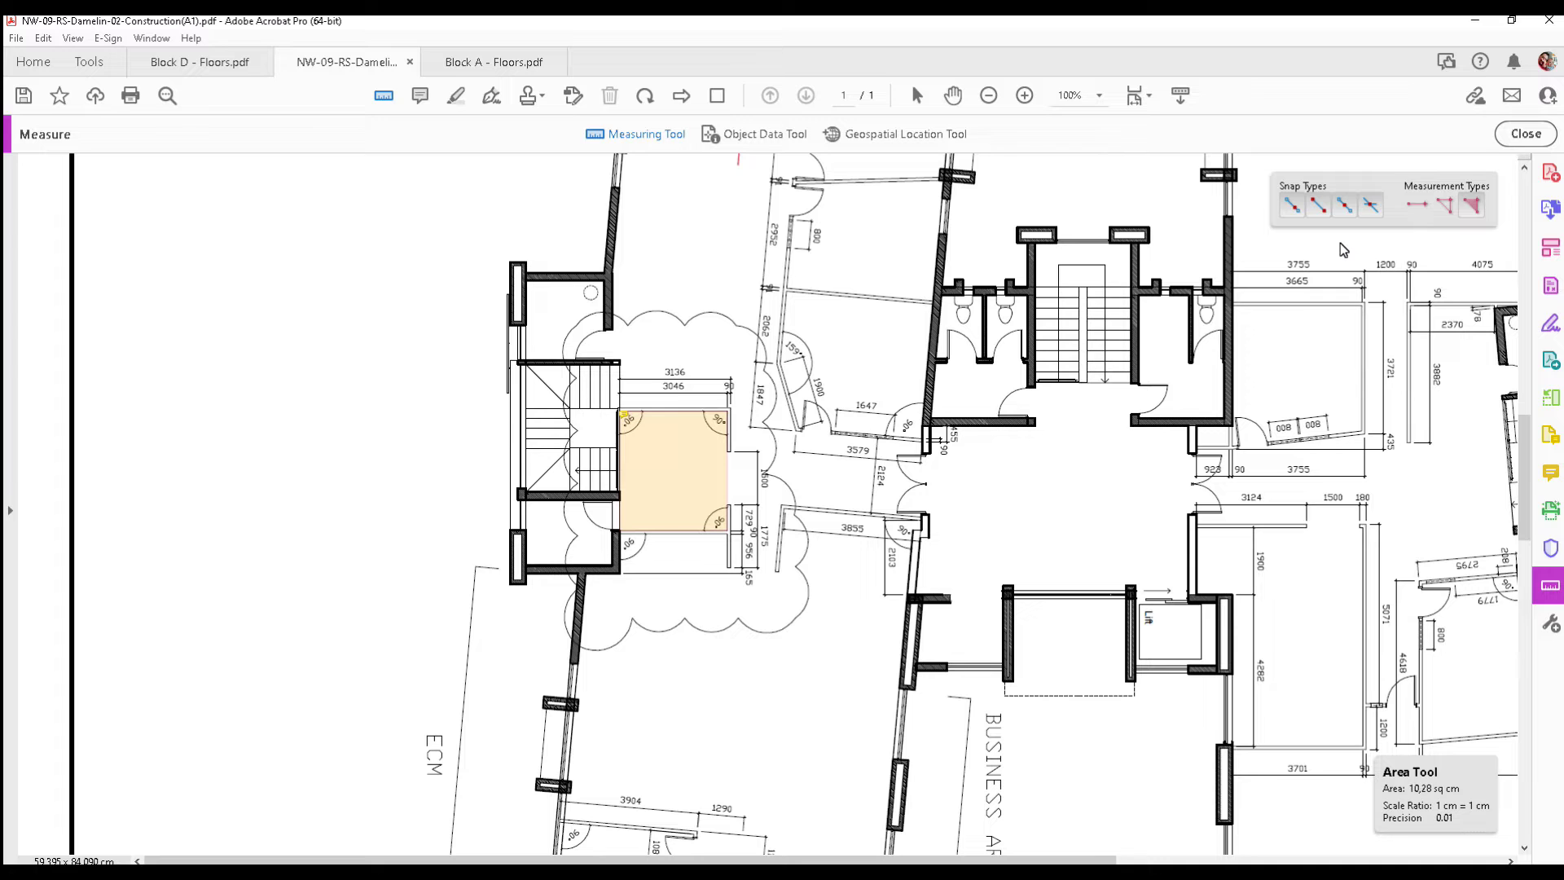
{"action": "left_click", "coordinate": [1551, 624]}
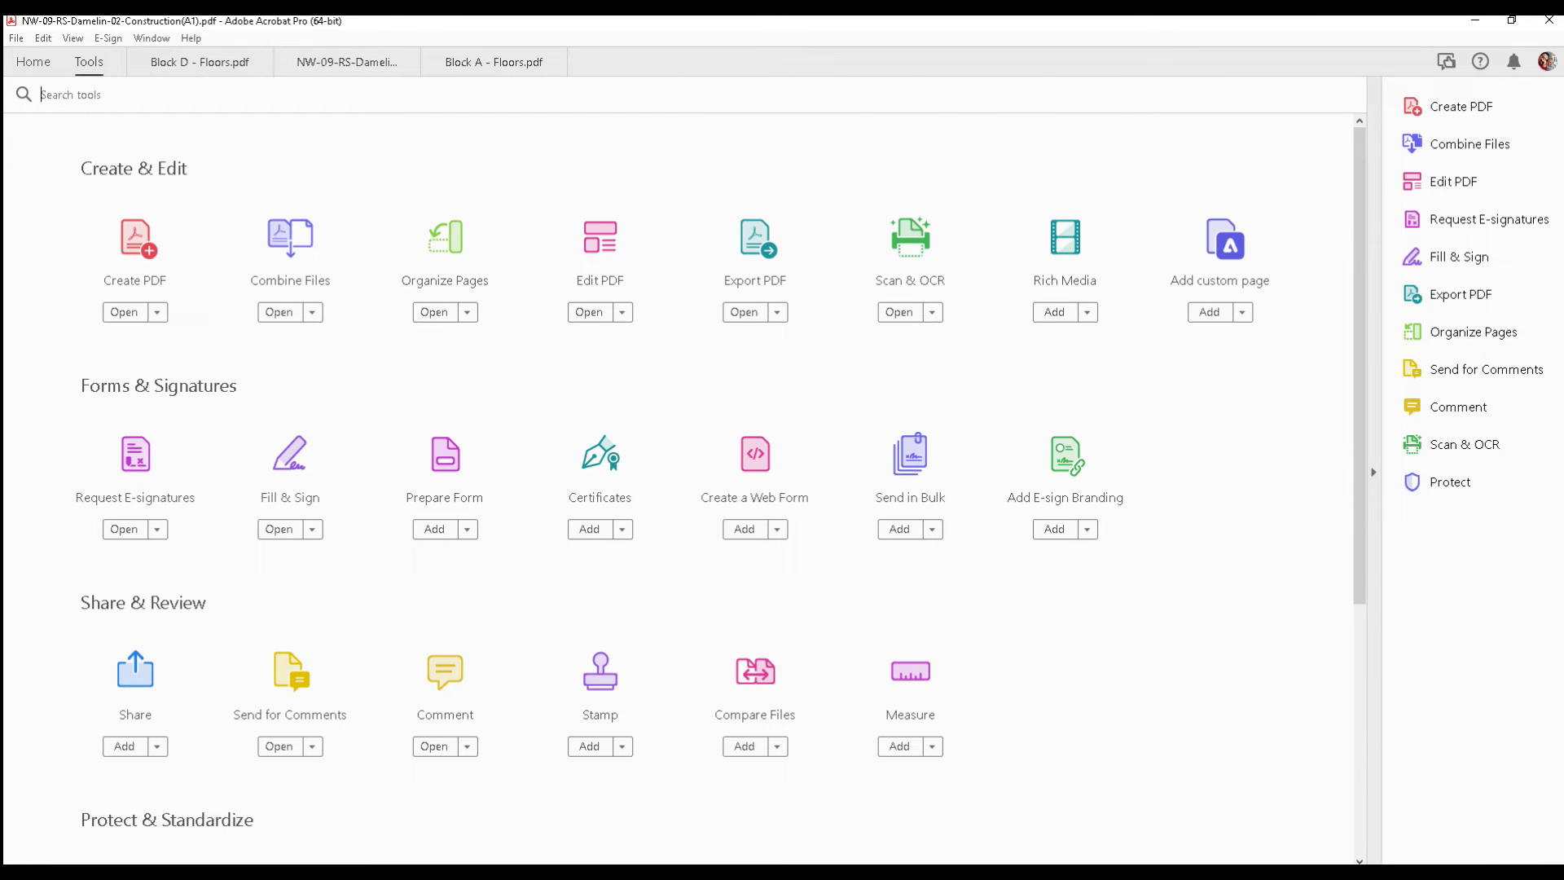
{"action": "left_click", "coordinate": [917, 678]}
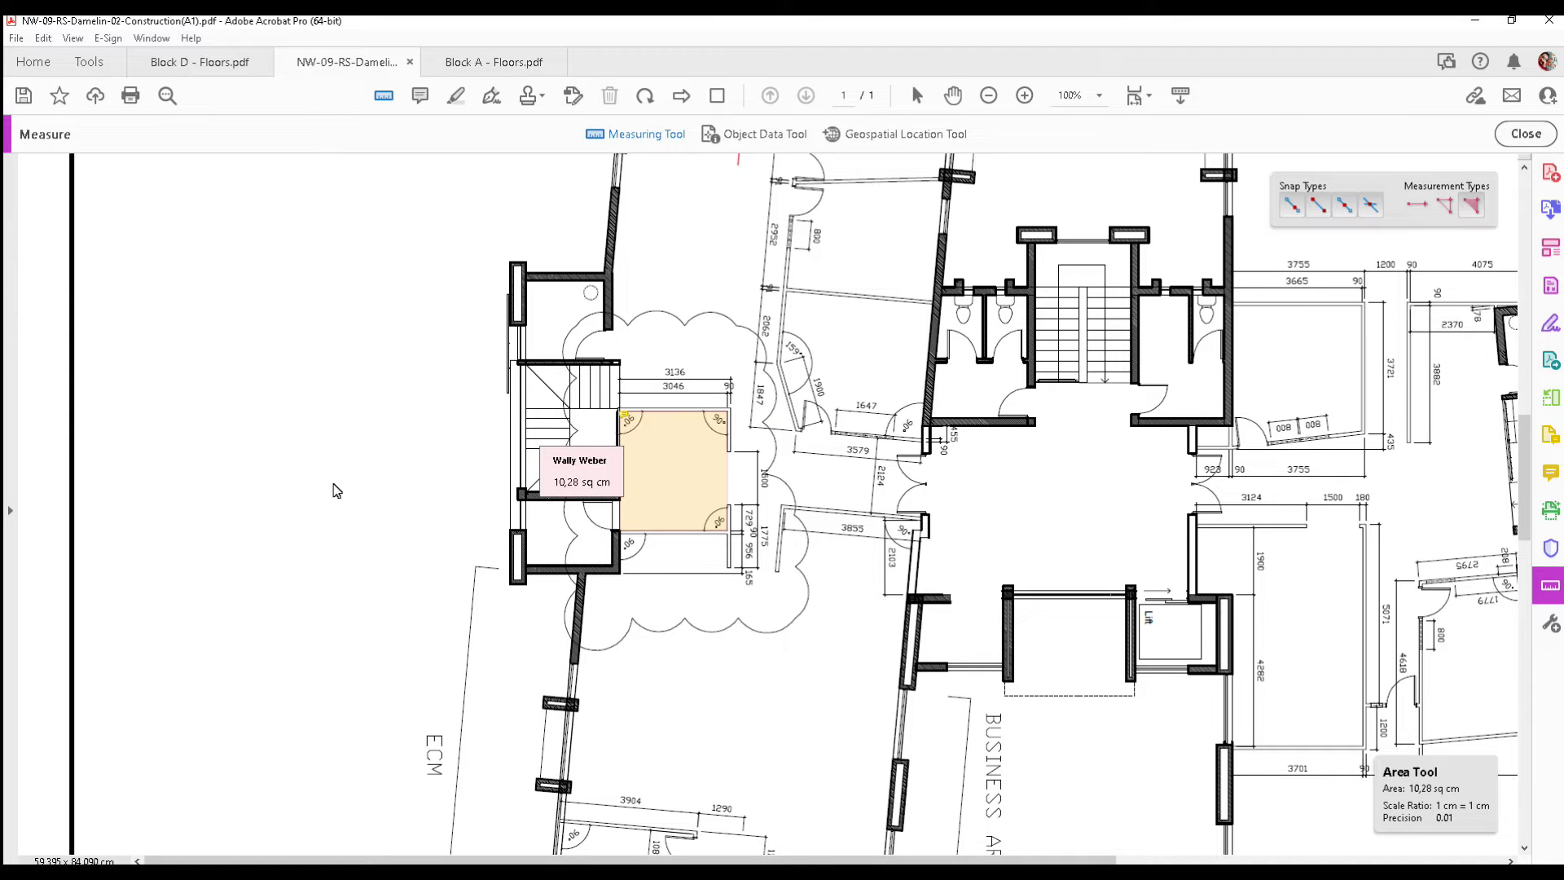
- Exit the measuring tools and delete the traced 10,28 sq cm room area markup
{"action": "key", "text": "Escape"}
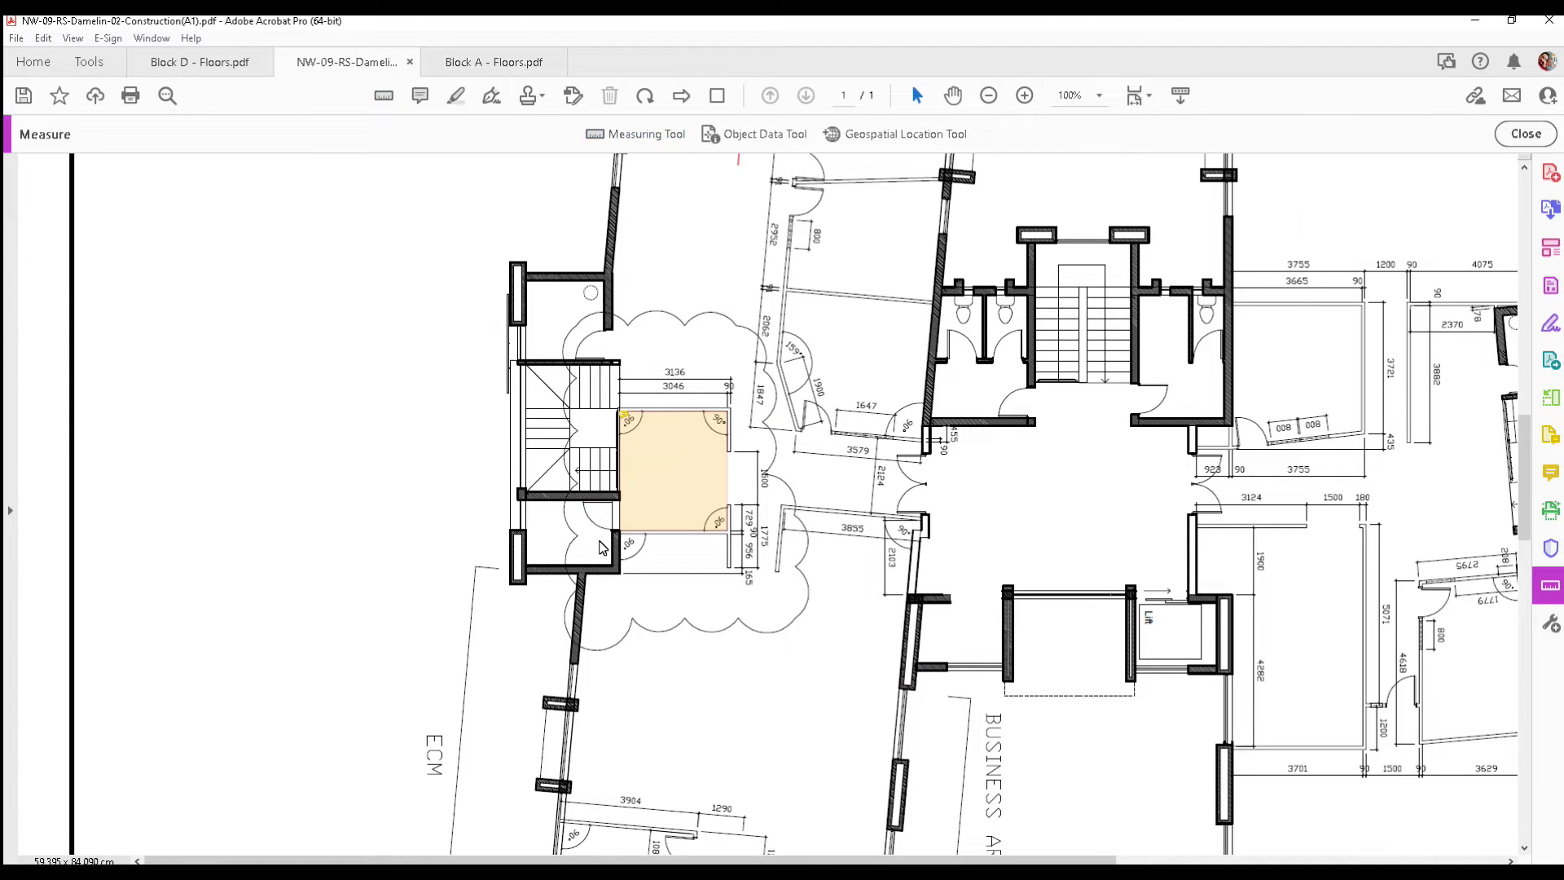
{"action": "key", "text": "Escape"}
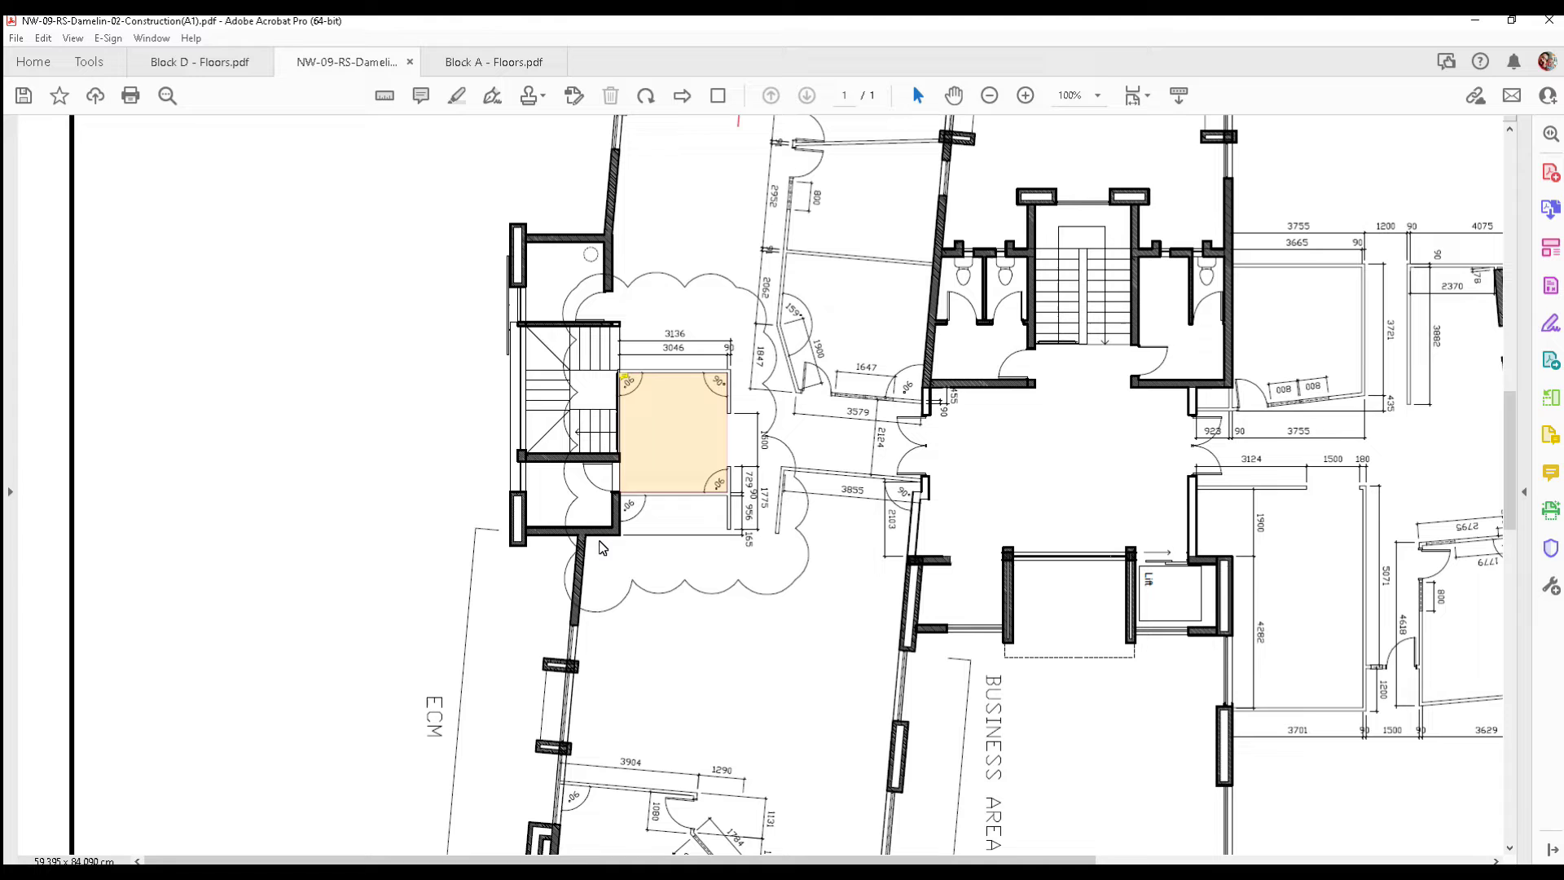
{"action": "left_click", "coordinate": [706, 419]}
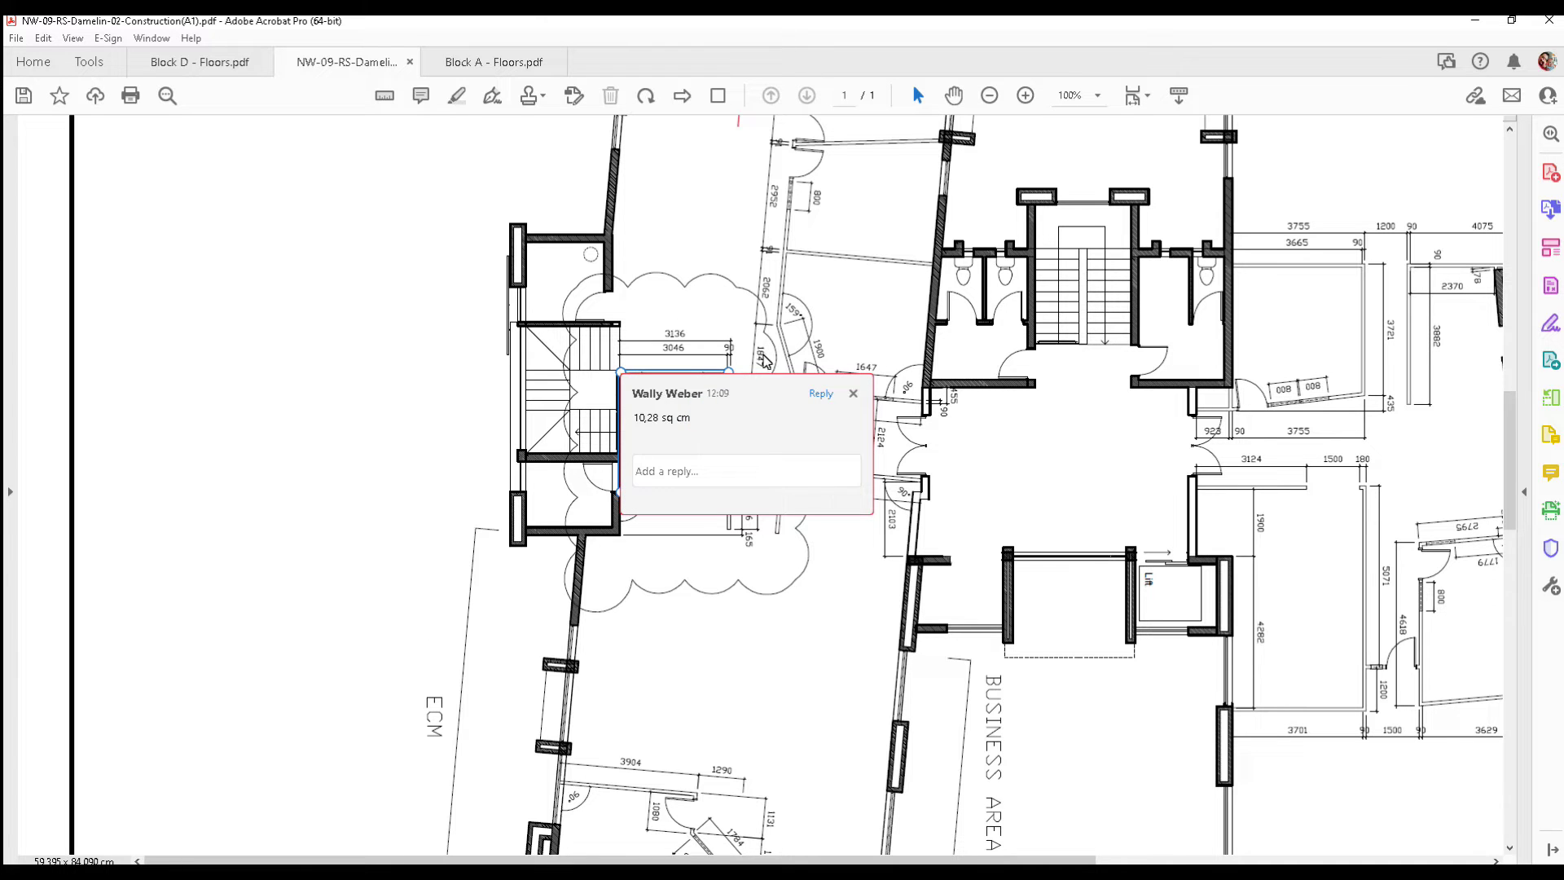
{"action": "key", "text": "Escape"}
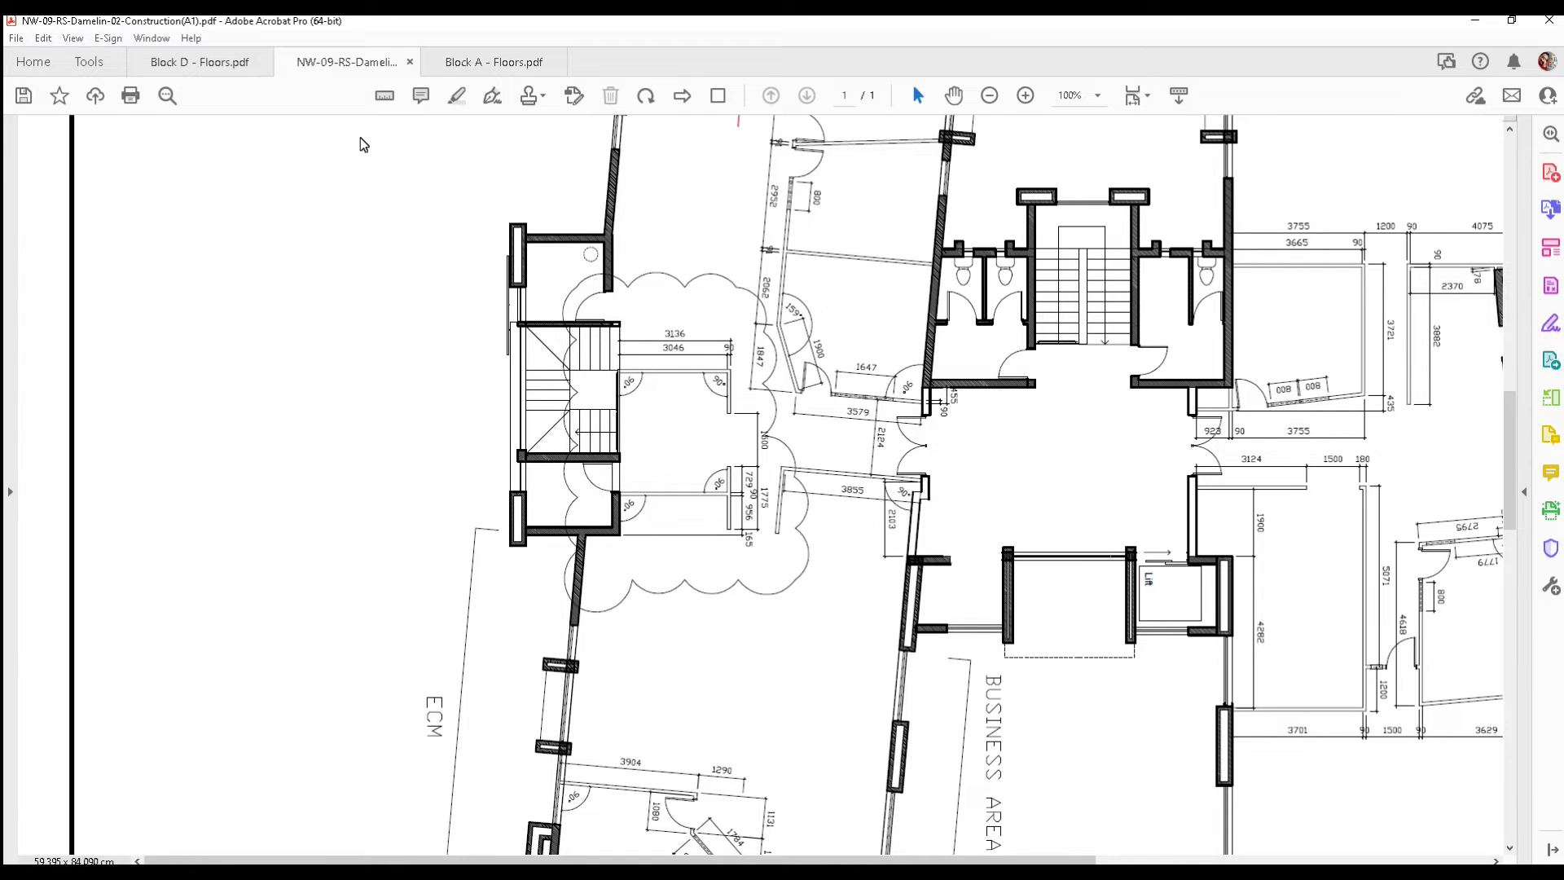
{"action": "left_click", "coordinate": [385, 101]}
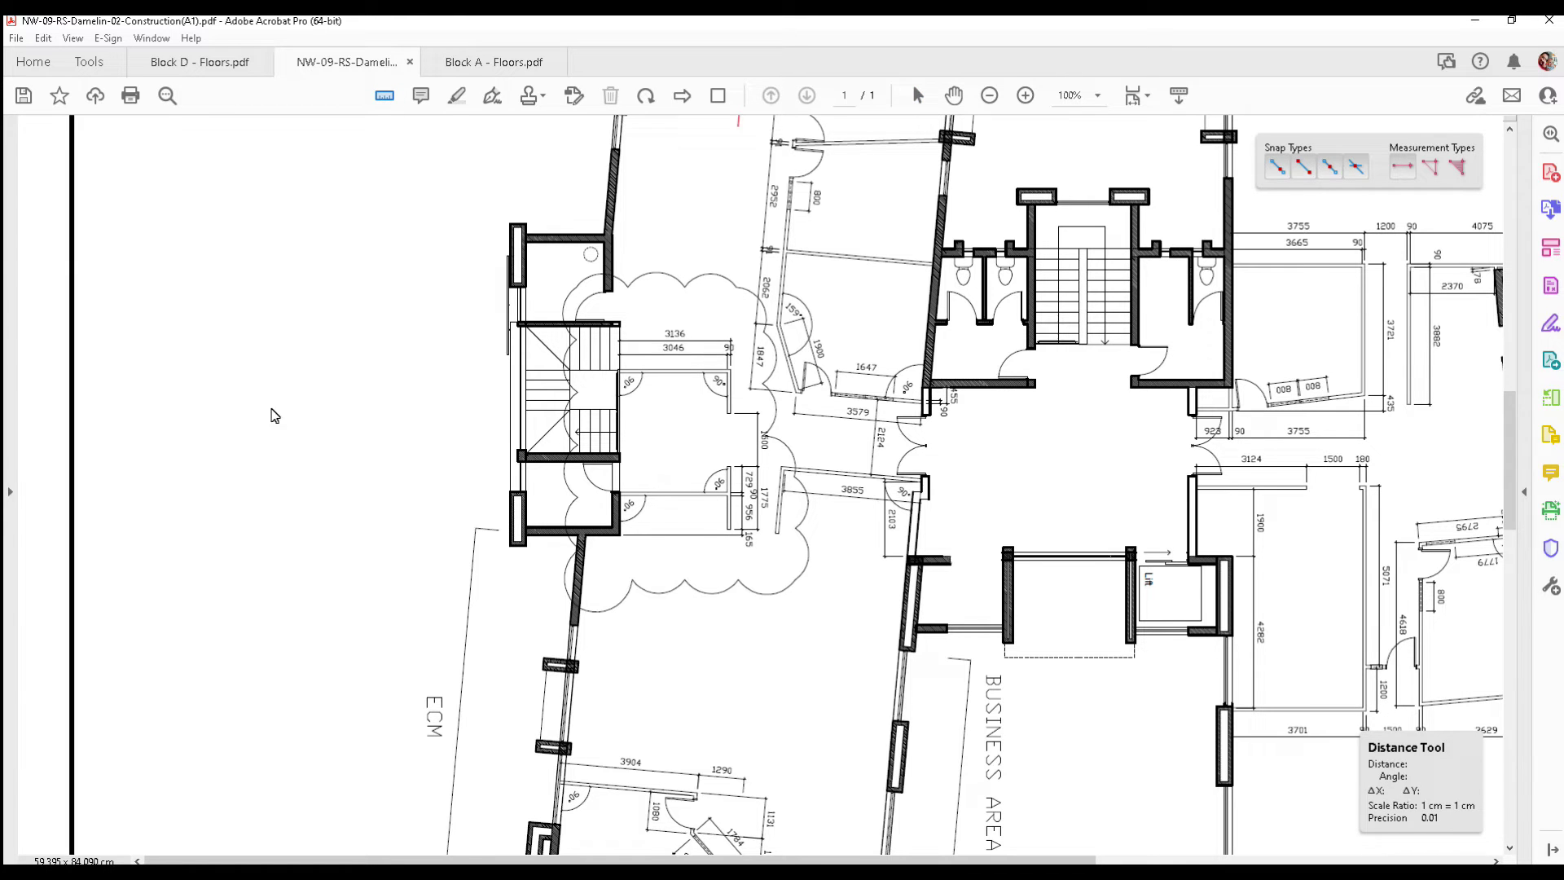
{"action": "right_click", "coordinate": [186, 246]}
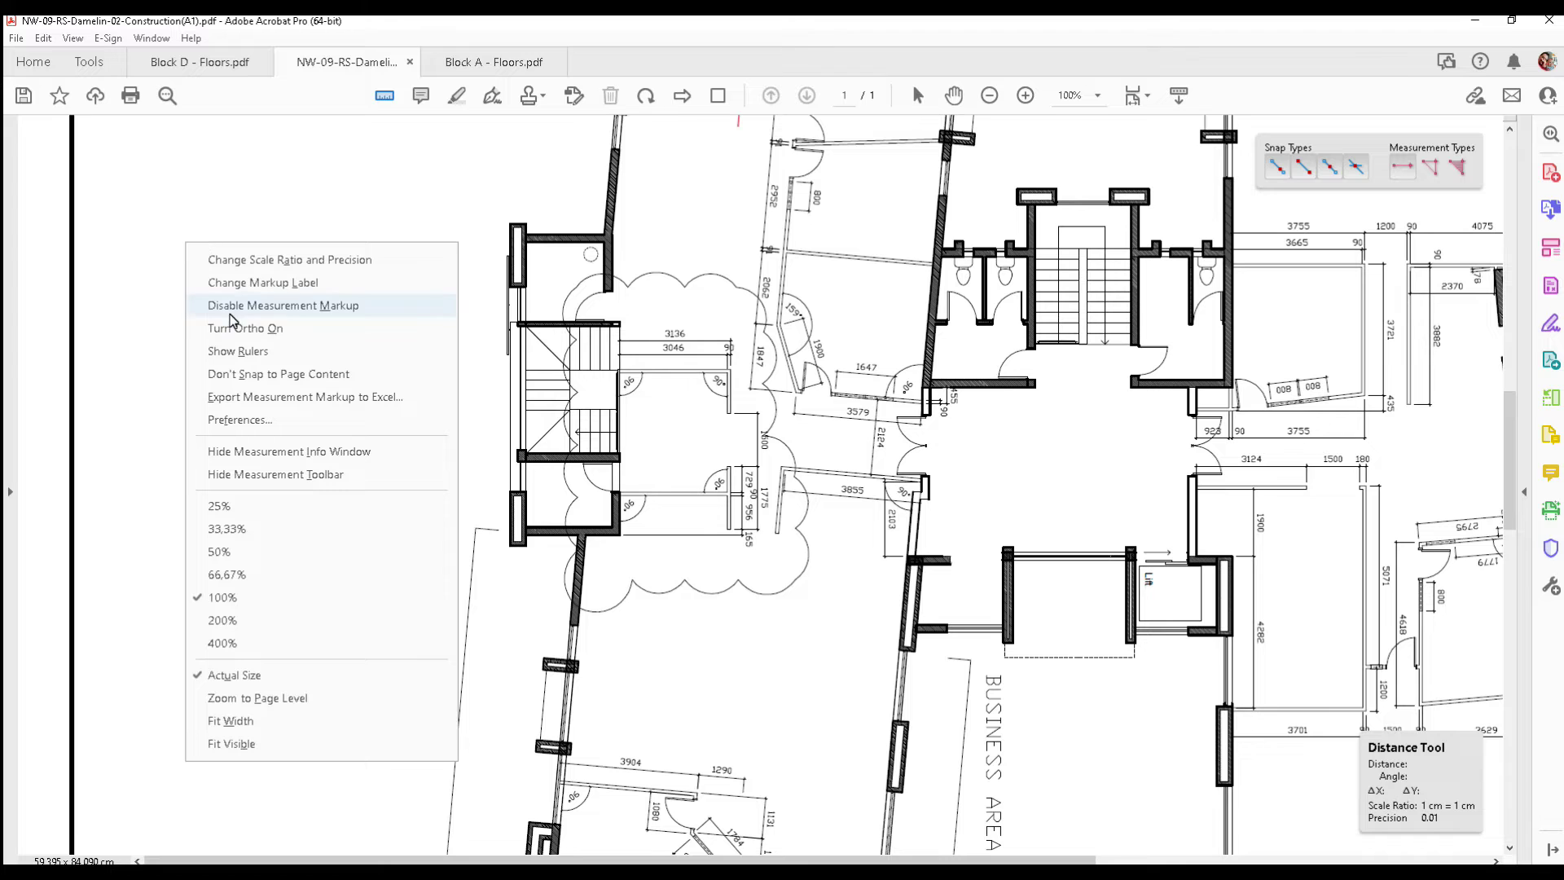
{"action": "left_click", "coordinate": [296, 260]}
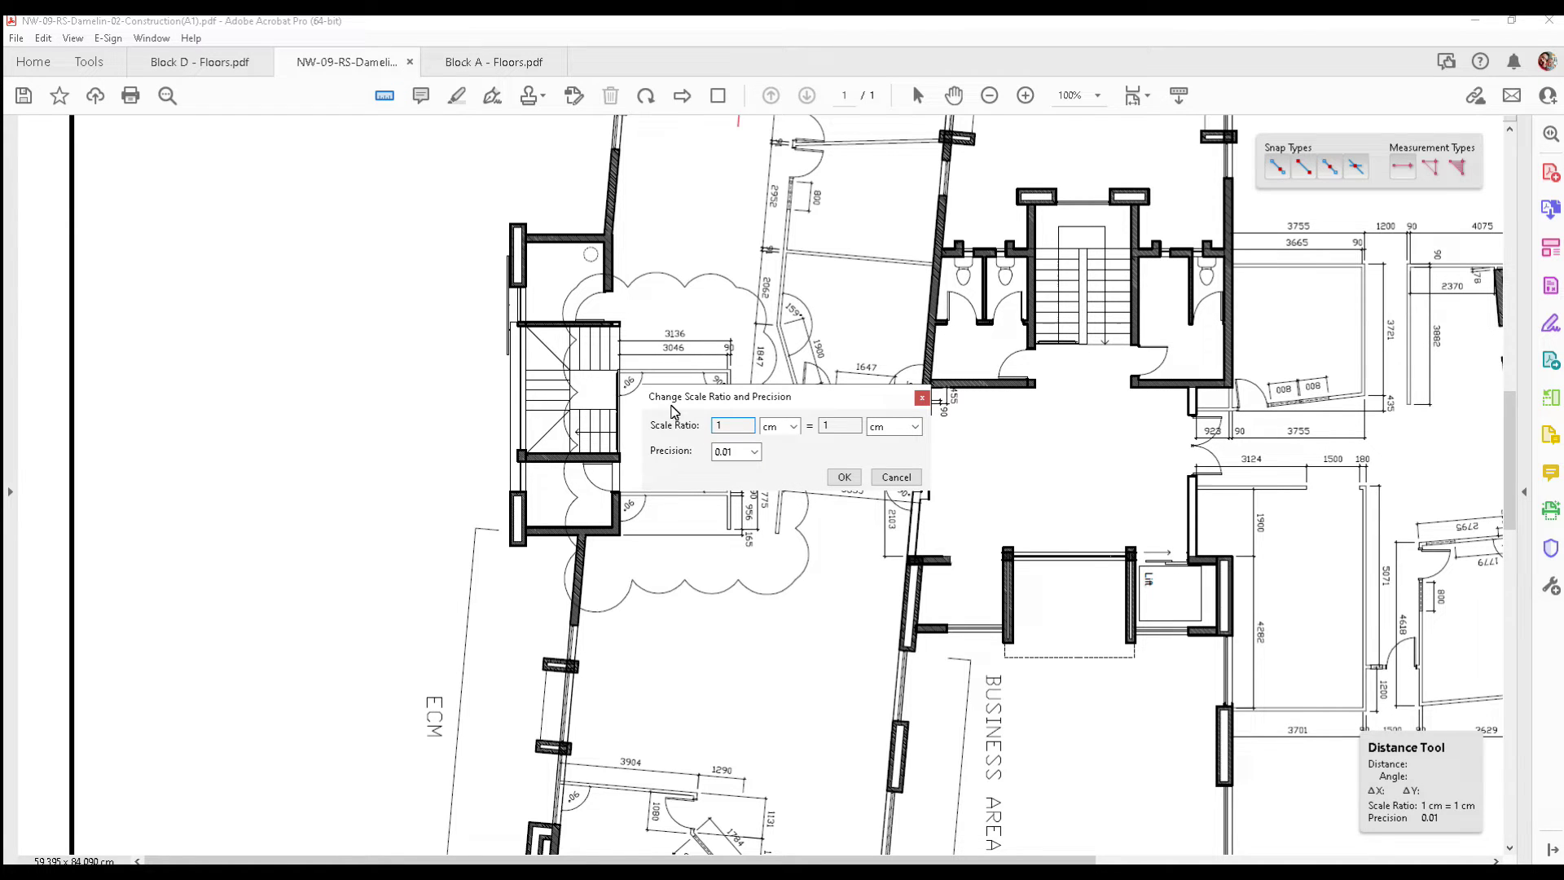
{"action": "left_click_drag", "start_coordinate": [695, 400], "coordinate": [197, 330]}
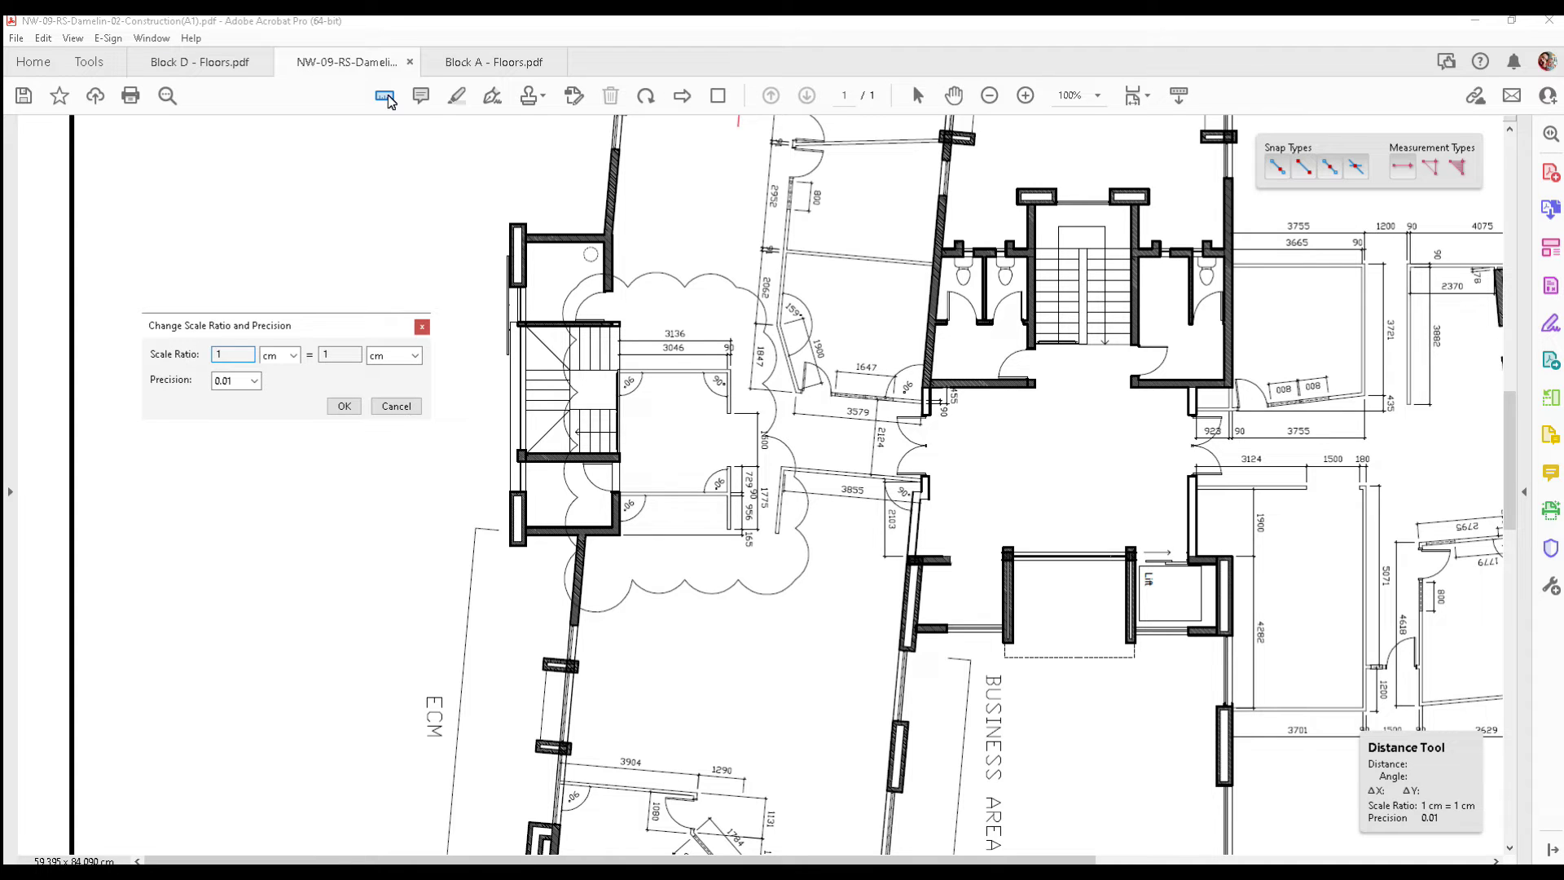
{"action": "left_click", "coordinate": [393, 406]}
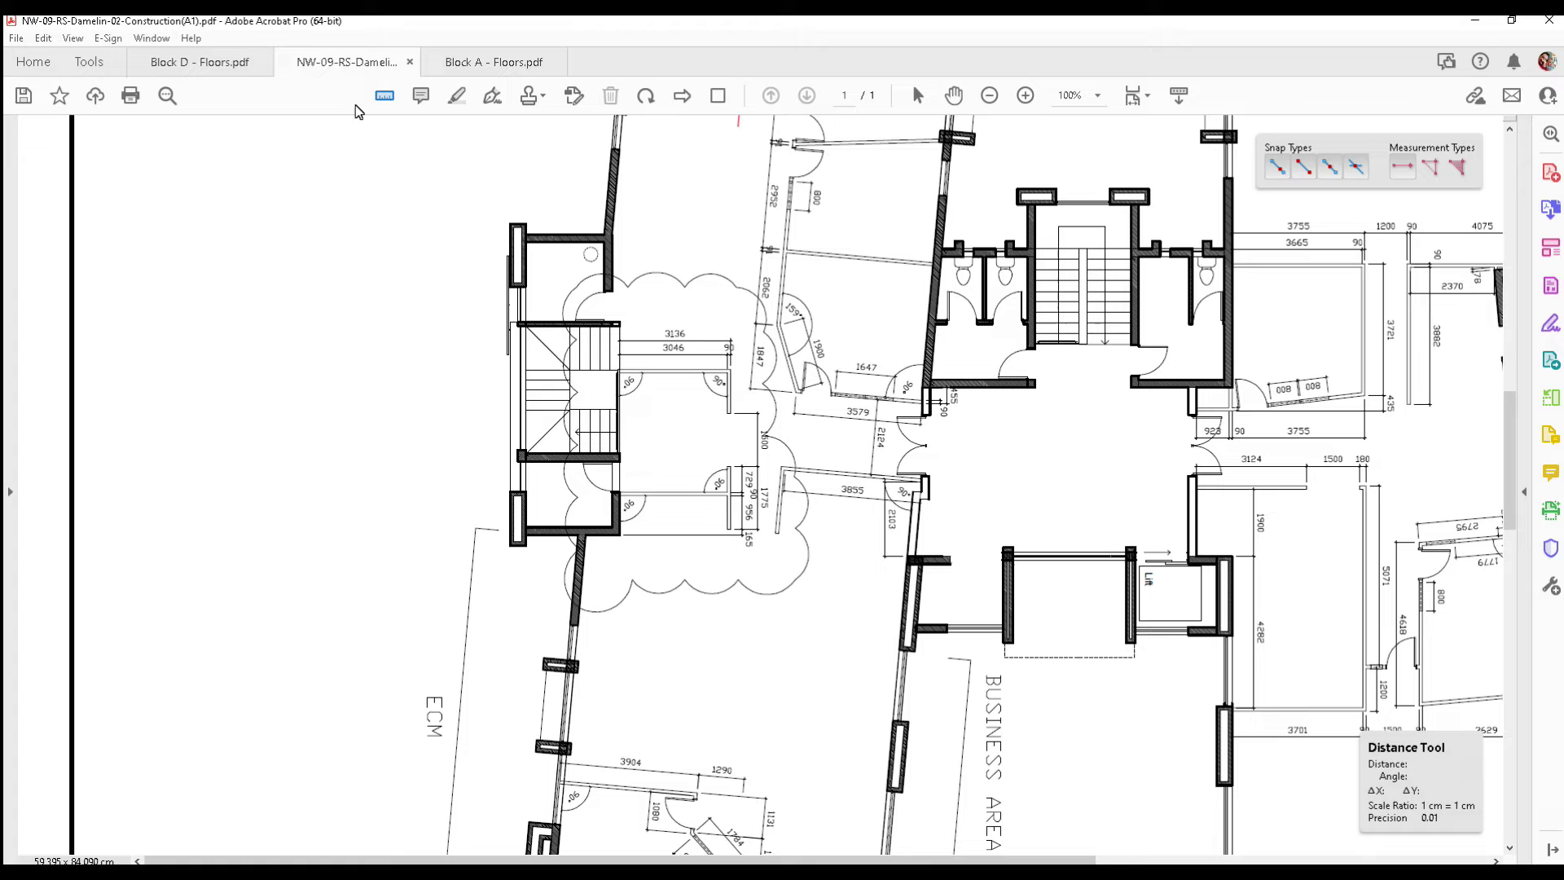
{"action": "key", "text": "Escape"}
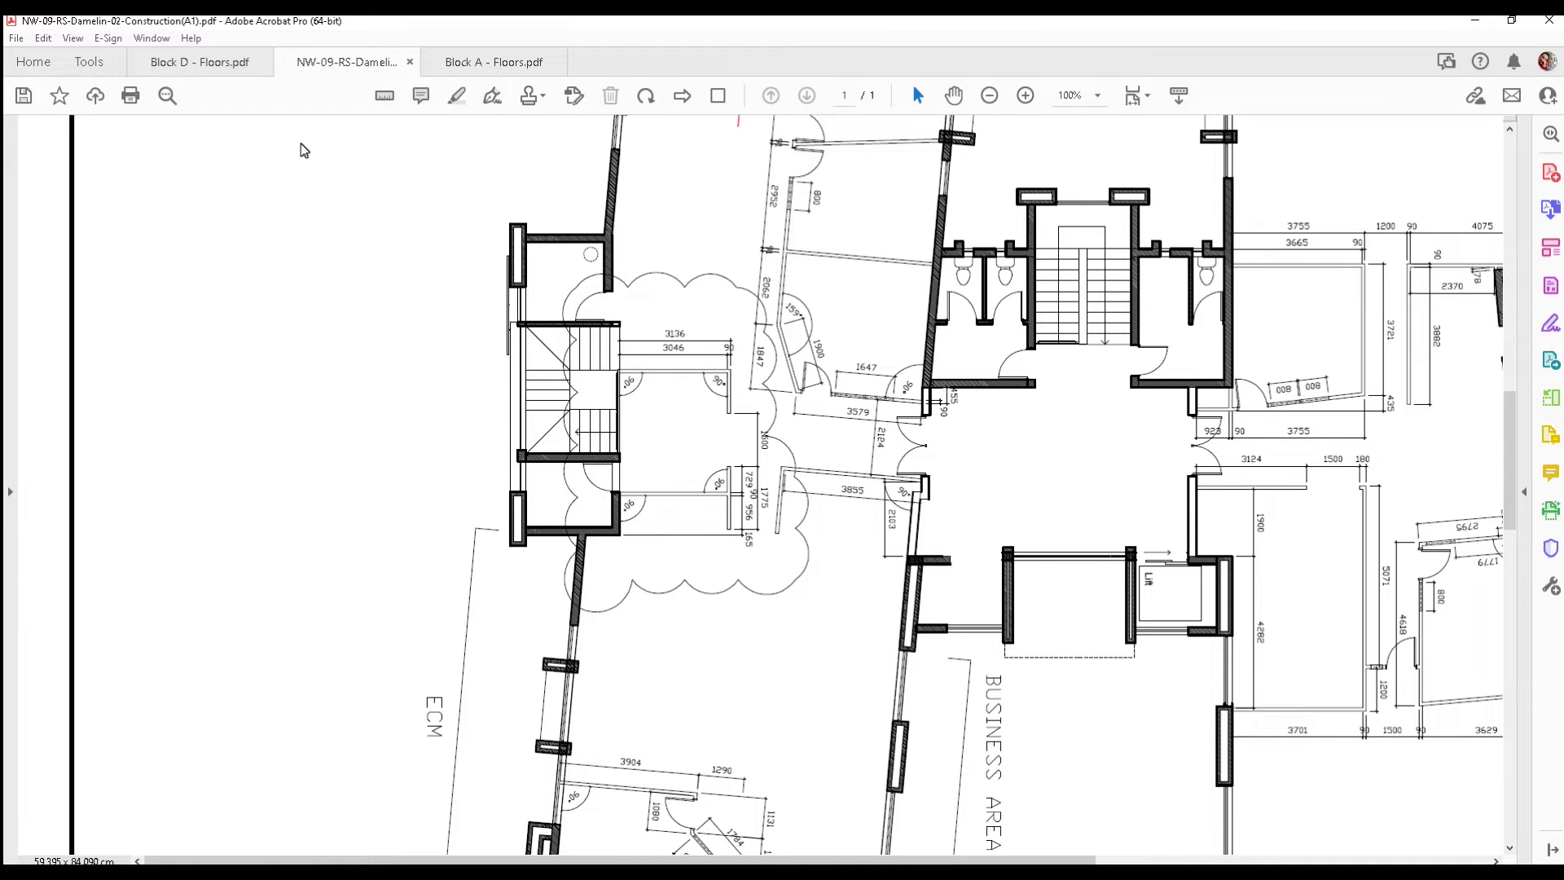
- Turn on the Measure tool's Area type and view the page's measurement options without choosing one
{"action": "left_click", "coordinate": [384, 95]}
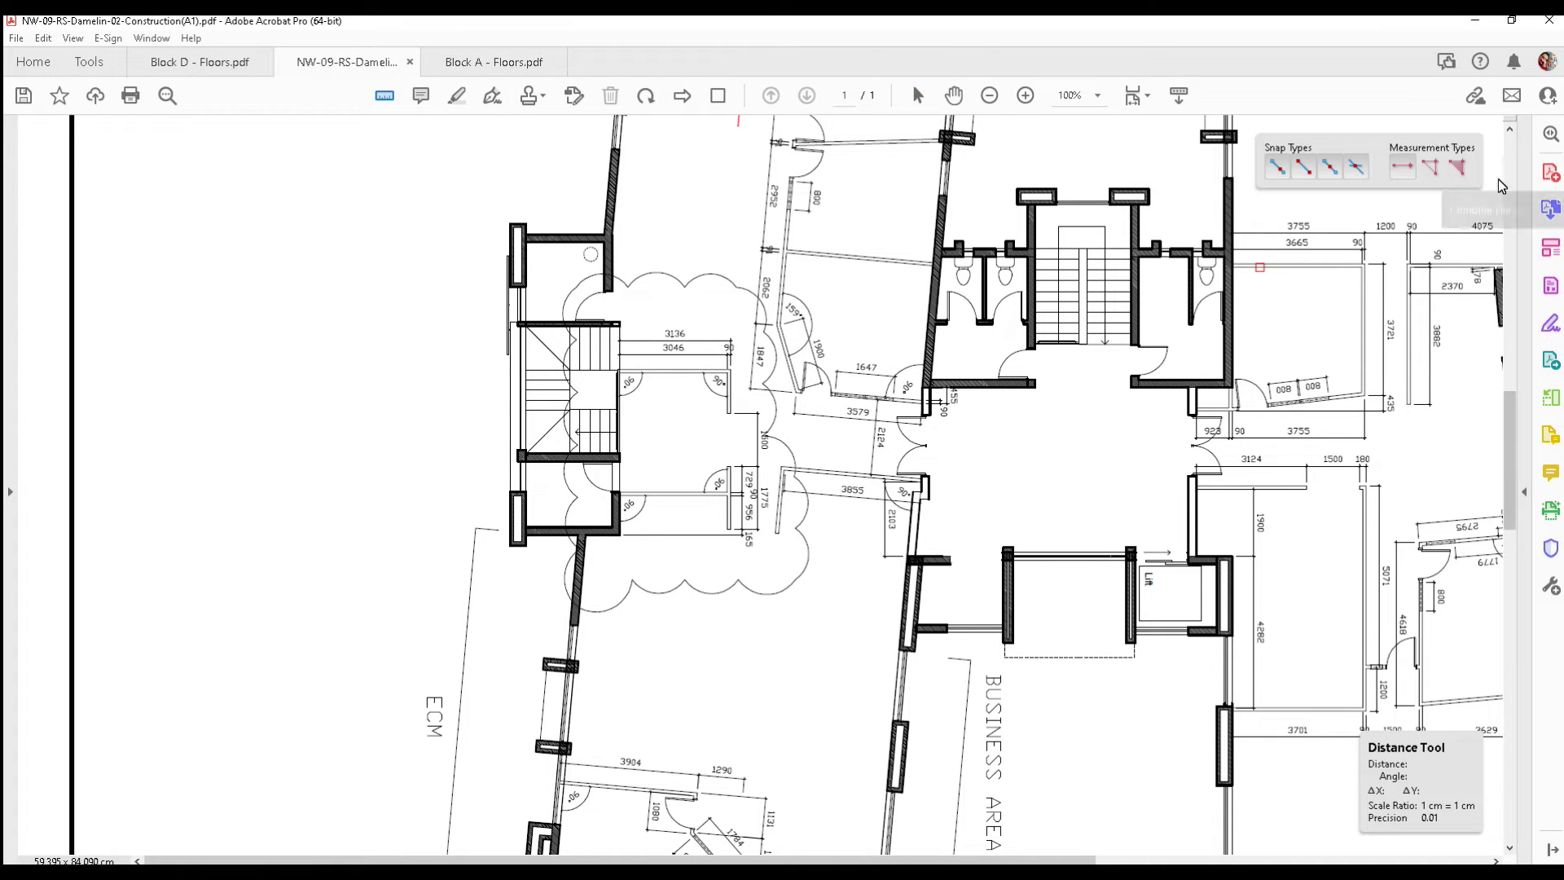
{"action": "left_click", "coordinate": [1457, 168]}
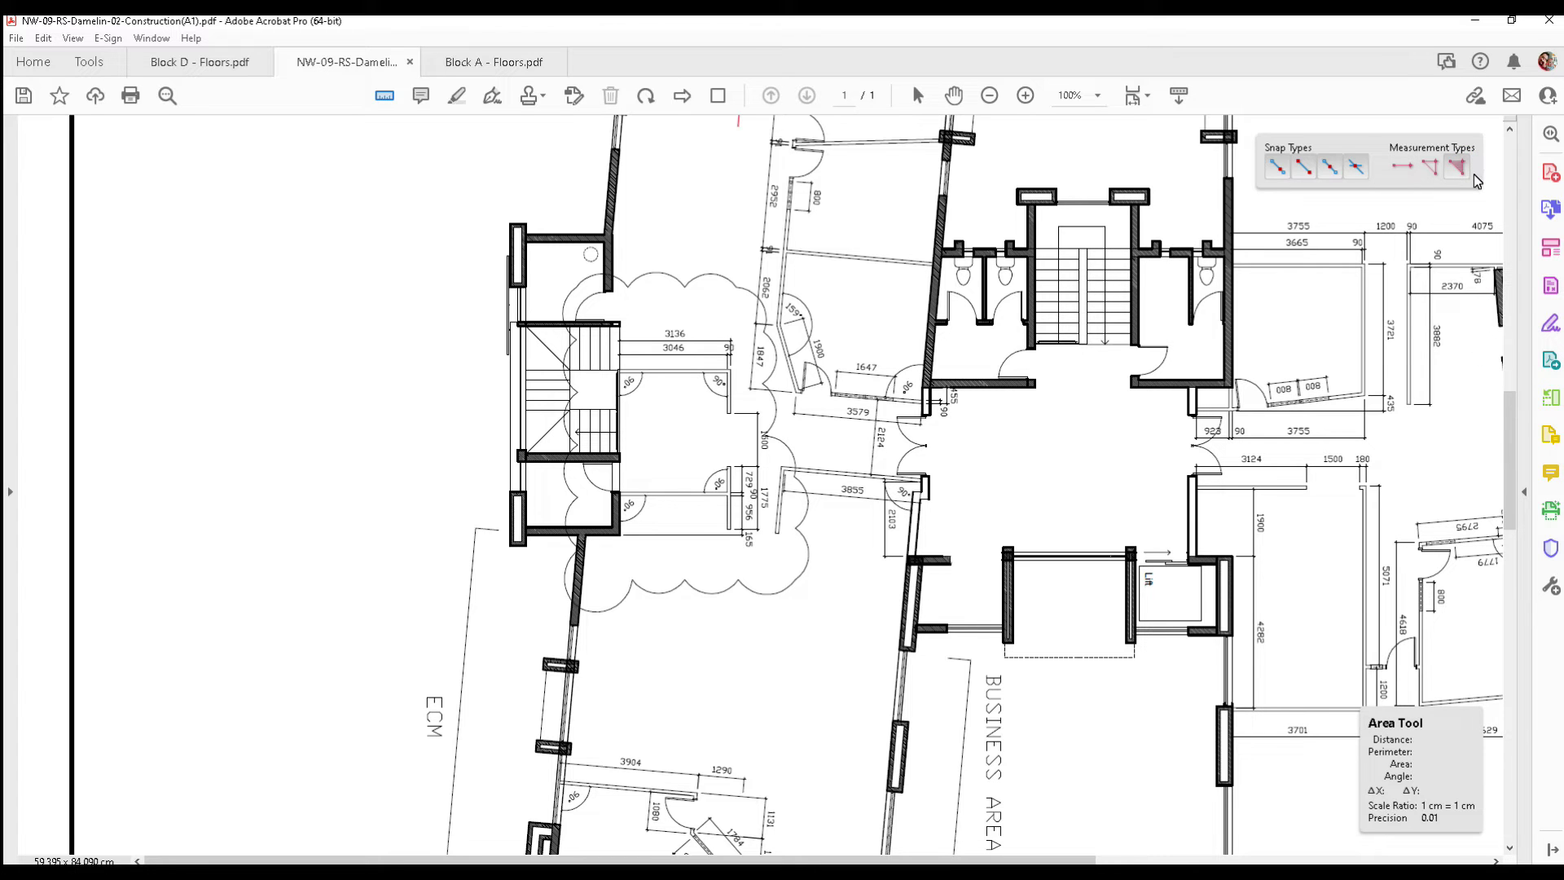
{"action": "right_click", "coordinate": [205, 186]}
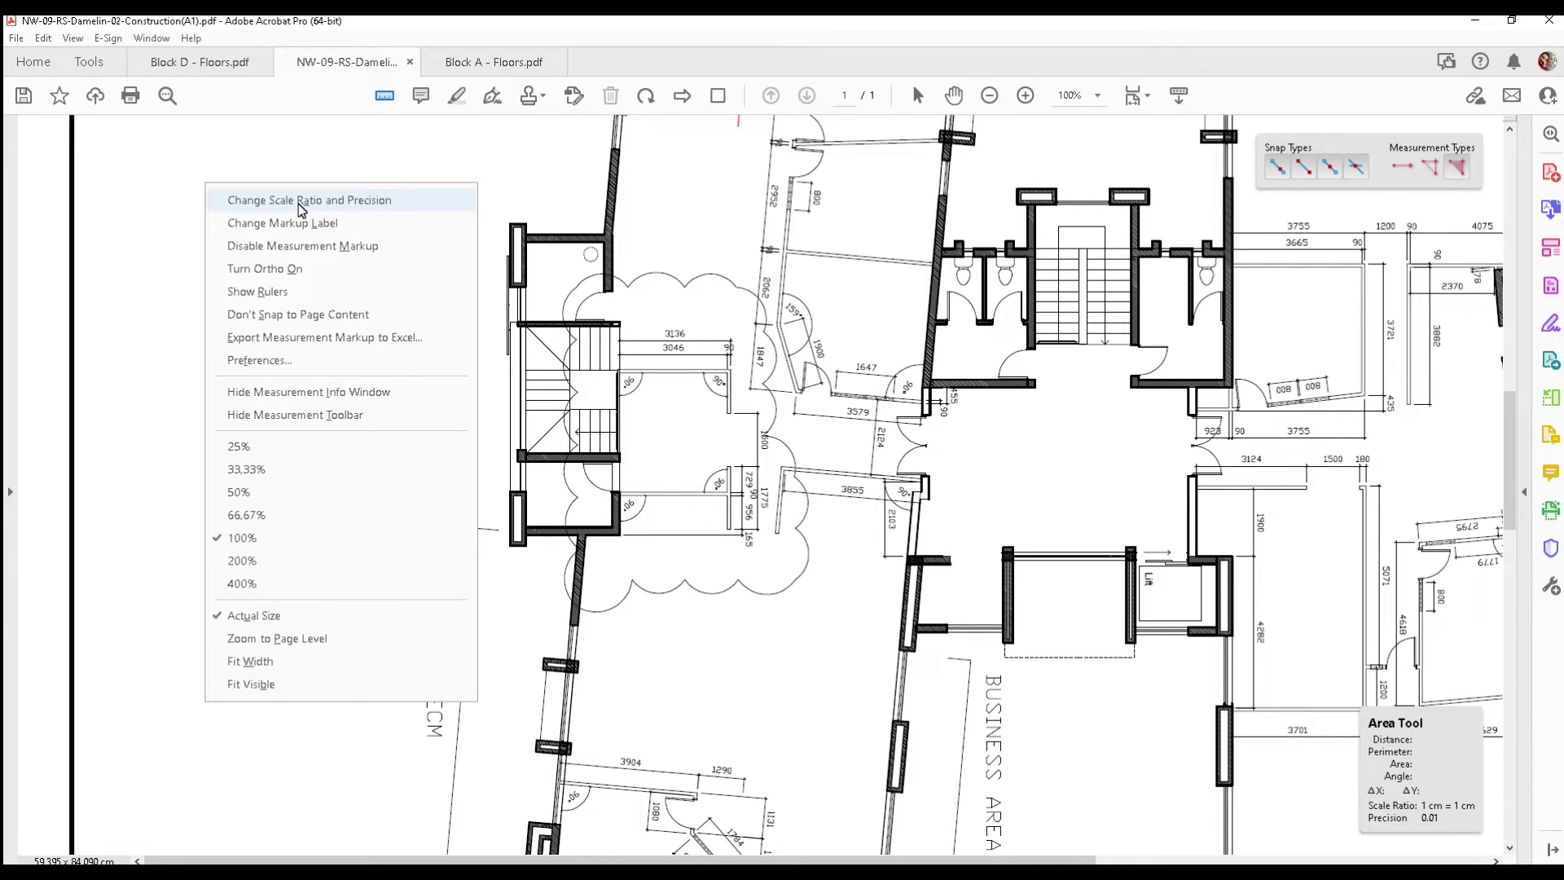
{"action": "key", "text": "Escape"}
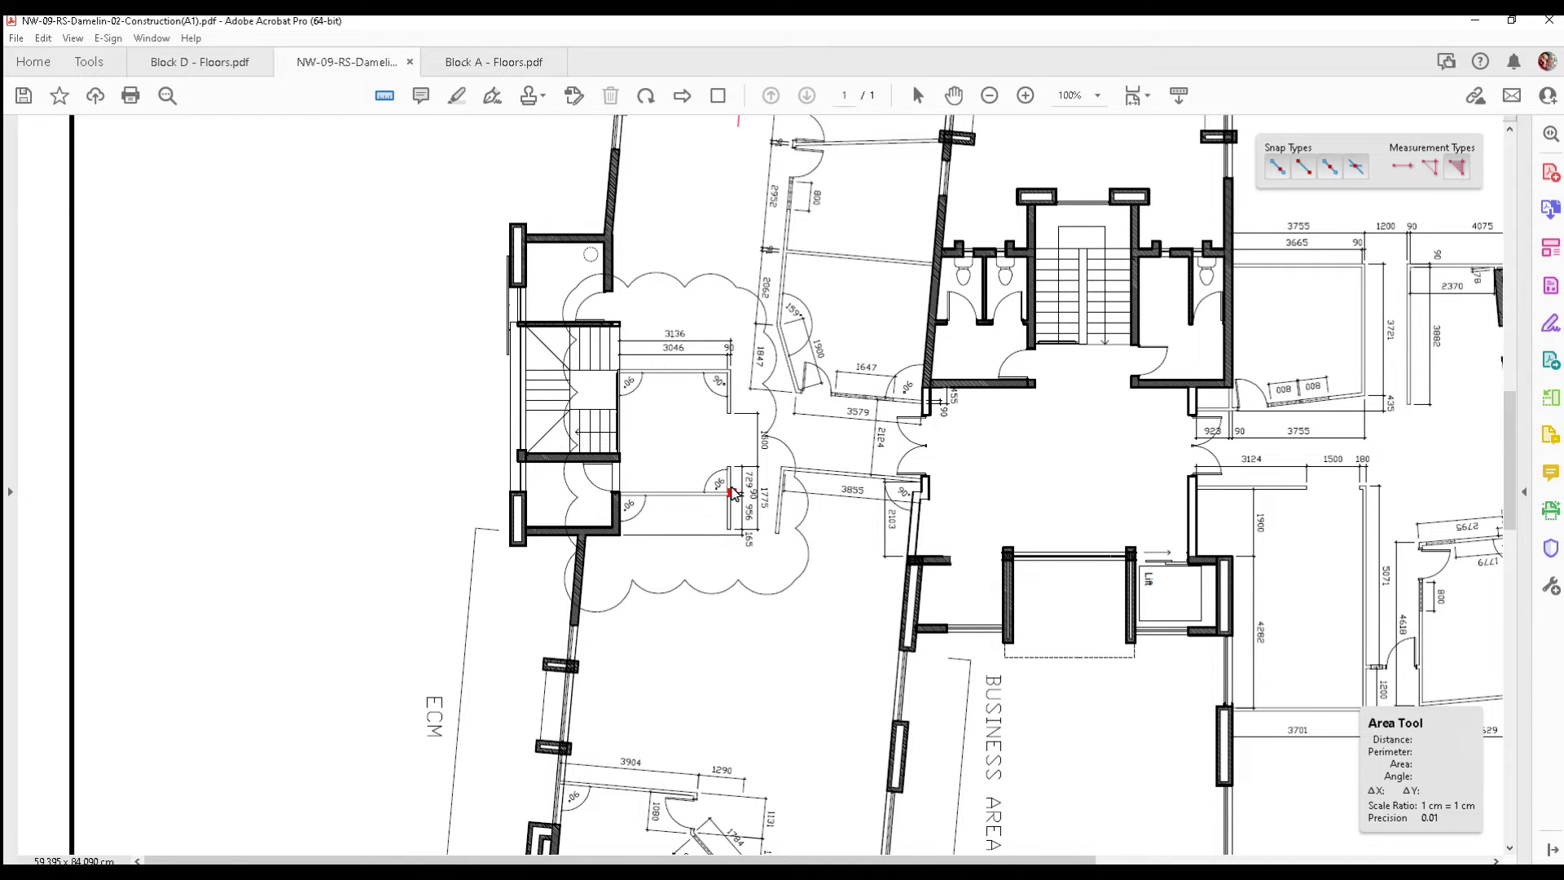
- Zoom around the Damelin plan and fit the whole sheet in the window
{"action": "scroll", "coordinate": [743, 505], "scroll_direction": "up", "scroll_amount": 1}
{"action": "scroll", "coordinate": [924, 521], "scroll_direction": "up", "scroll_amount": 1}
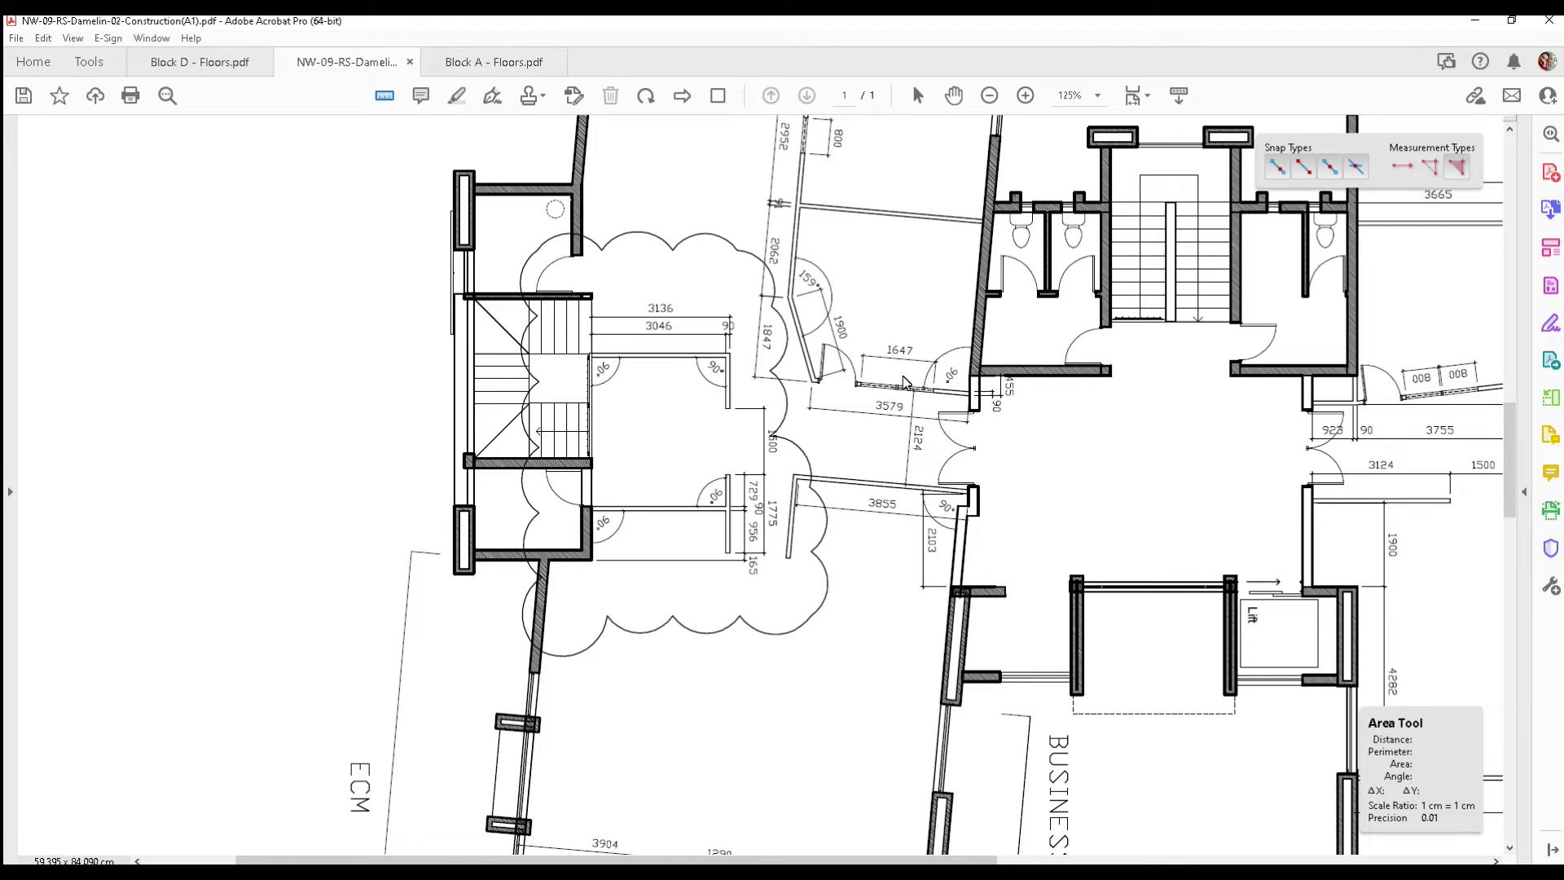
{"action": "scroll", "coordinate": [857, 352], "scroll_direction": "up", "scroll_amount": 1}
{"action": "scroll", "coordinate": [616, 415], "scroll_direction": "down", "scroll_amount": 2}
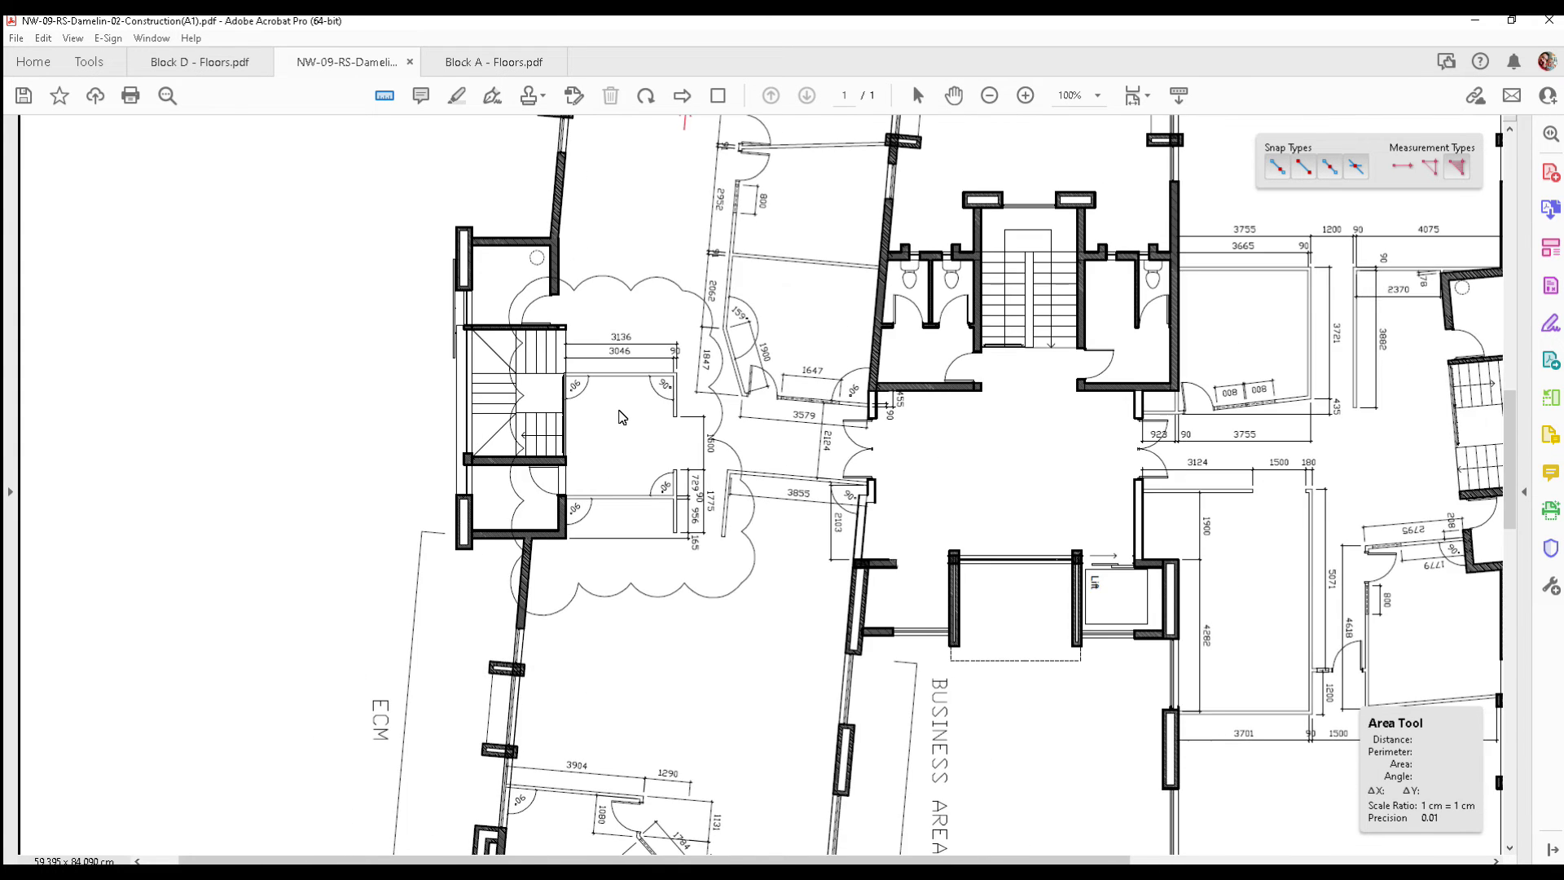
{"action": "key", "text": "ctrl+0"}
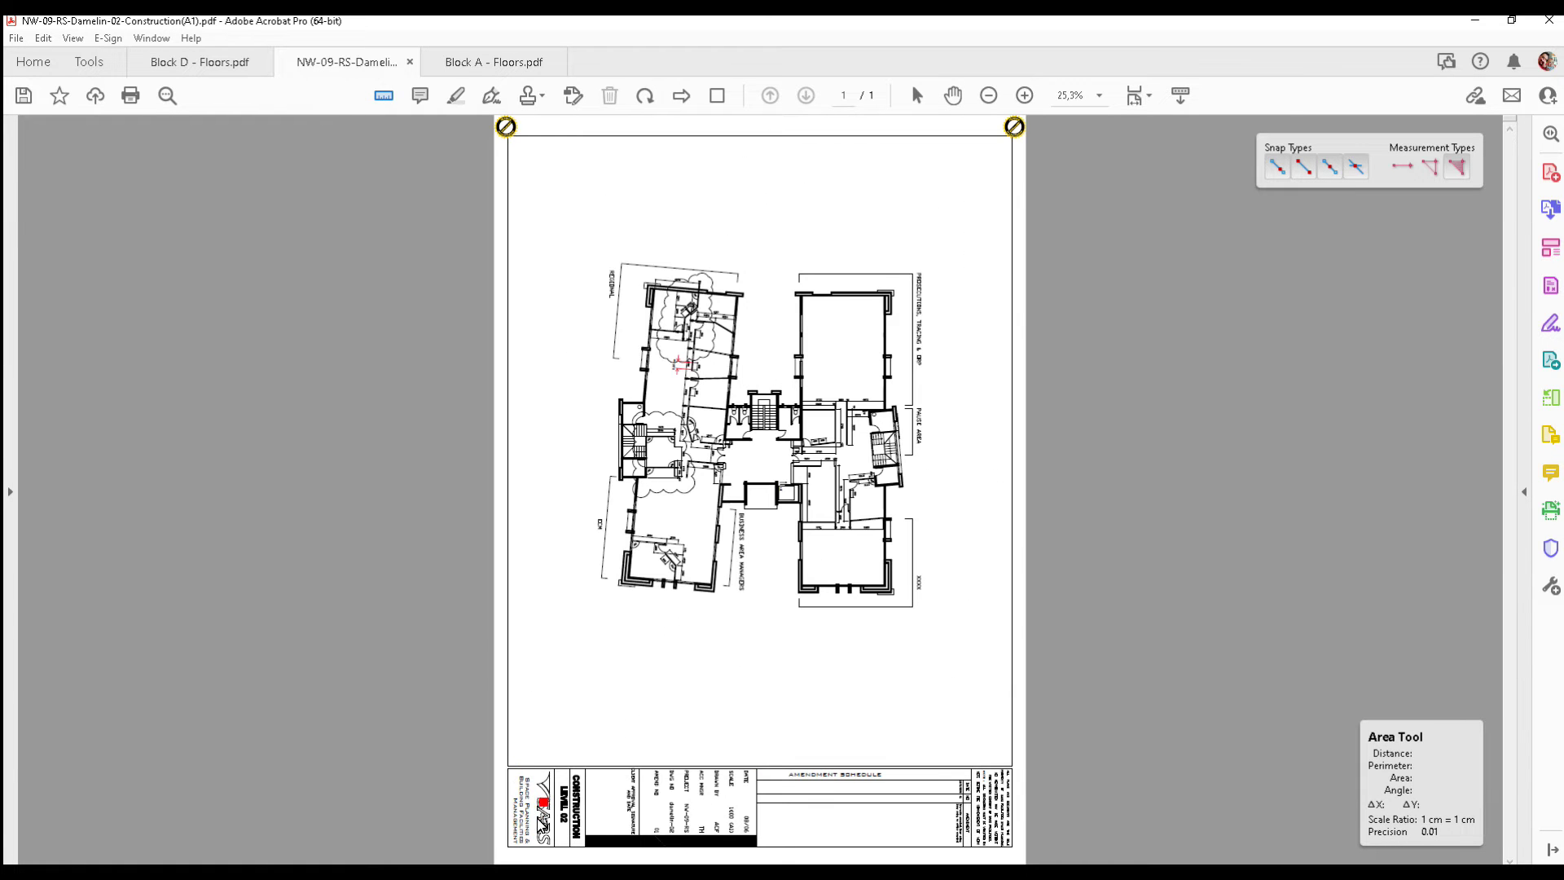
{"action": "scroll", "coordinate": [529, 827], "scroll_direction": "down", "scroll_amount": 1}
{"action": "scroll", "coordinate": [607, 694], "scroll_direction": "up", "scroll_amount": 3}
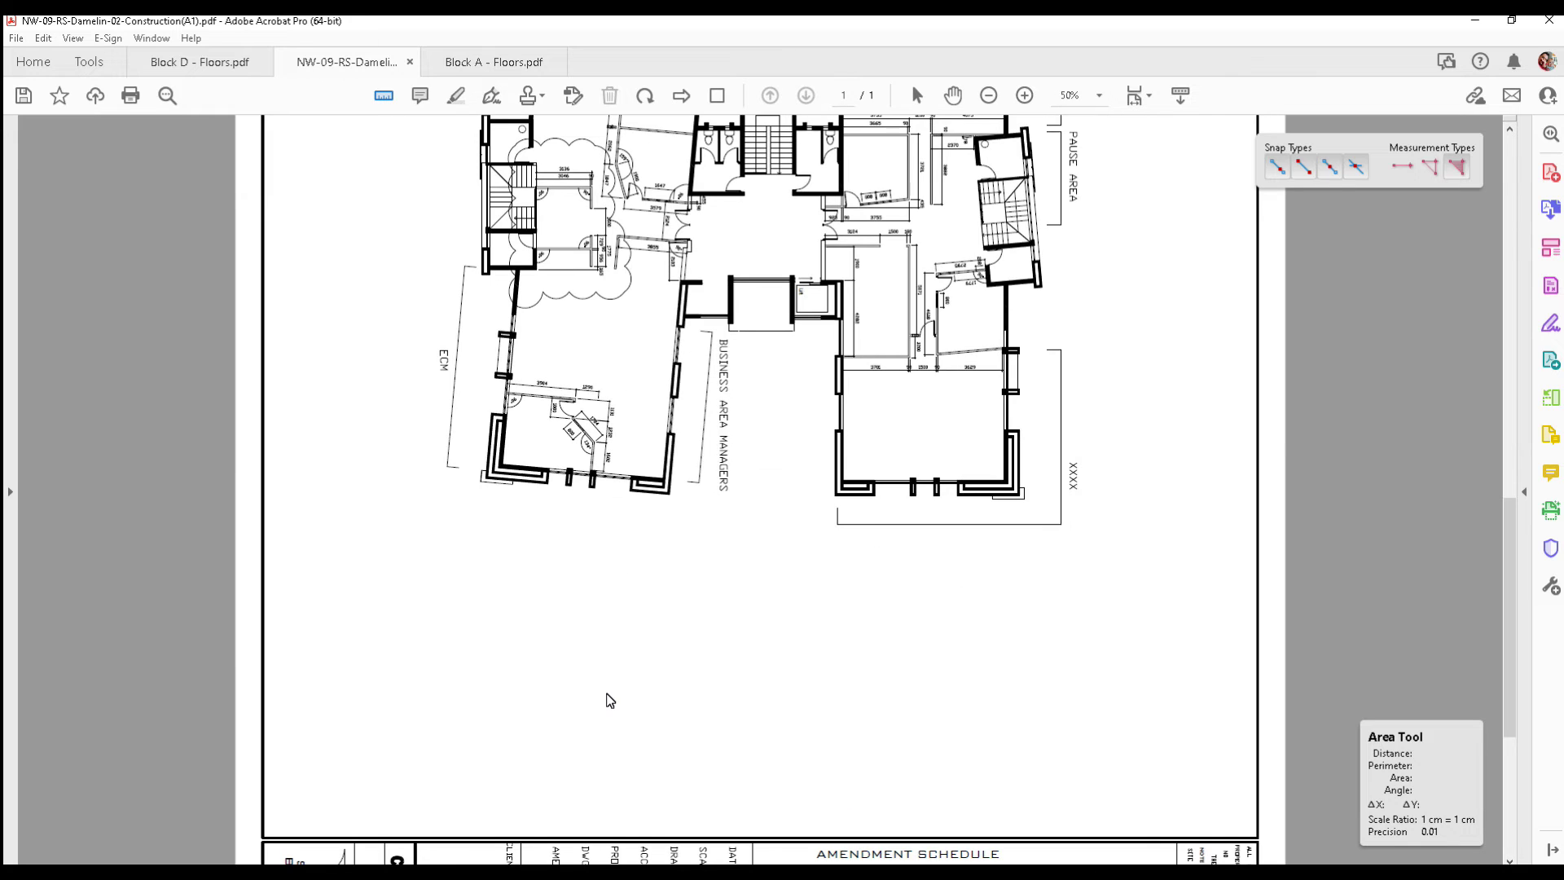
{"action": "scroll", "coordinate": [607, 700], "scroll_direction": "up", "scroll_amount": 2}
{"action": "scroll", "coordinate": [1163, 618], "scroll_direction": "down", "scroll_amount": 2}
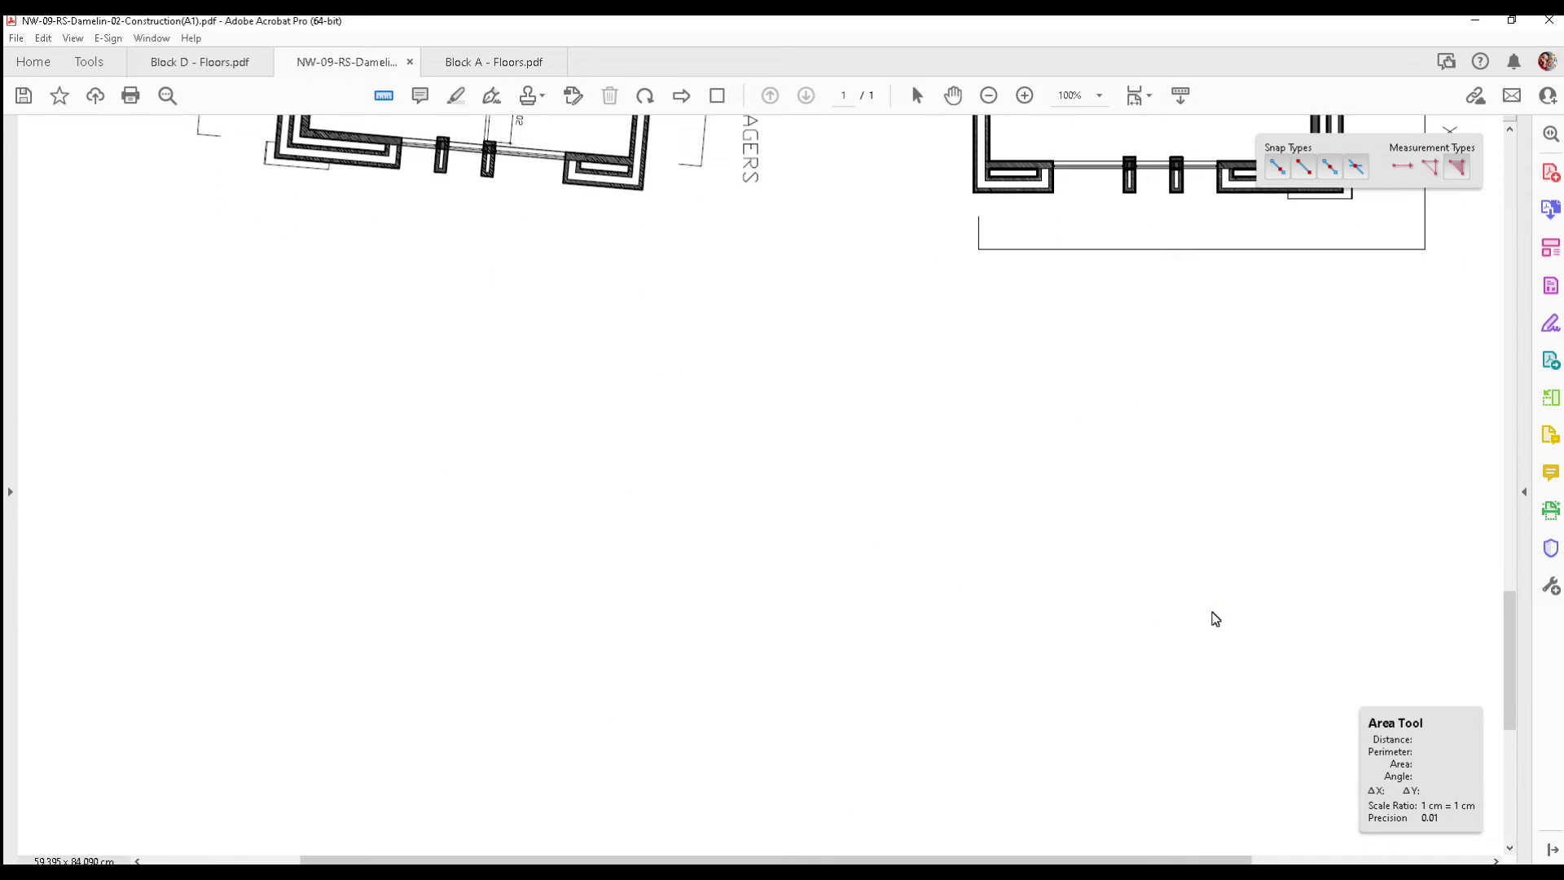
- Pan to the title block to read the drawing's SCALE 1:100
{"action": "left_click_drag", "start_coordinate": [1508, 649], "coordinate": [1521, 766]}
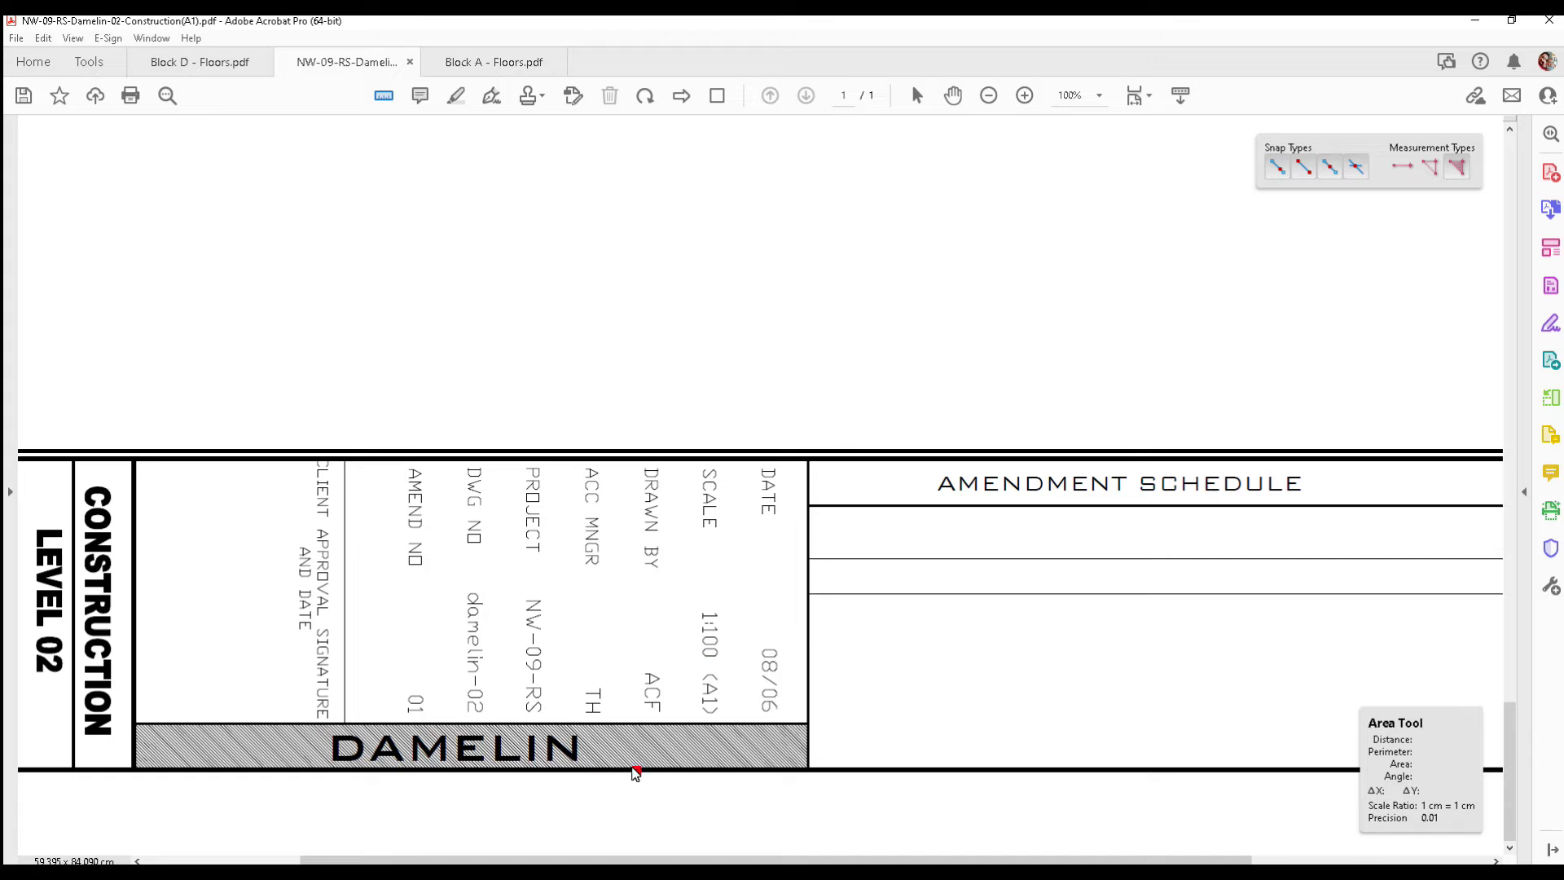
{"action": "scroll", "coordinate": [424, 697], "scroll_direction": "left", "scroll_amount": 5}
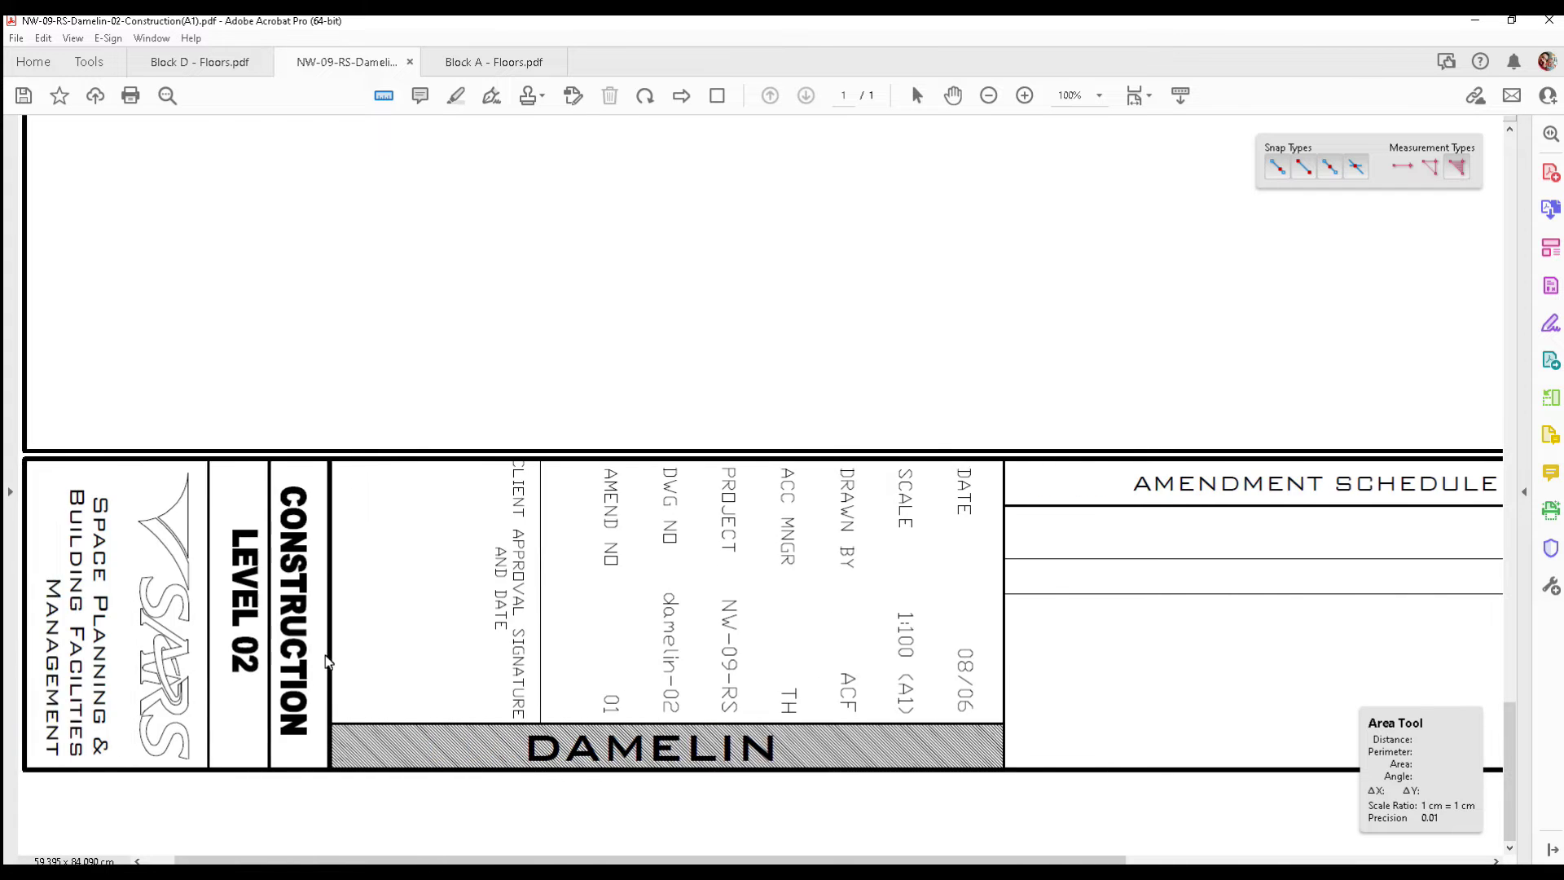
{"action": "scroll", "coordinate": [338, 660], "scroll_direction": "right", "scroll_amount": 4}
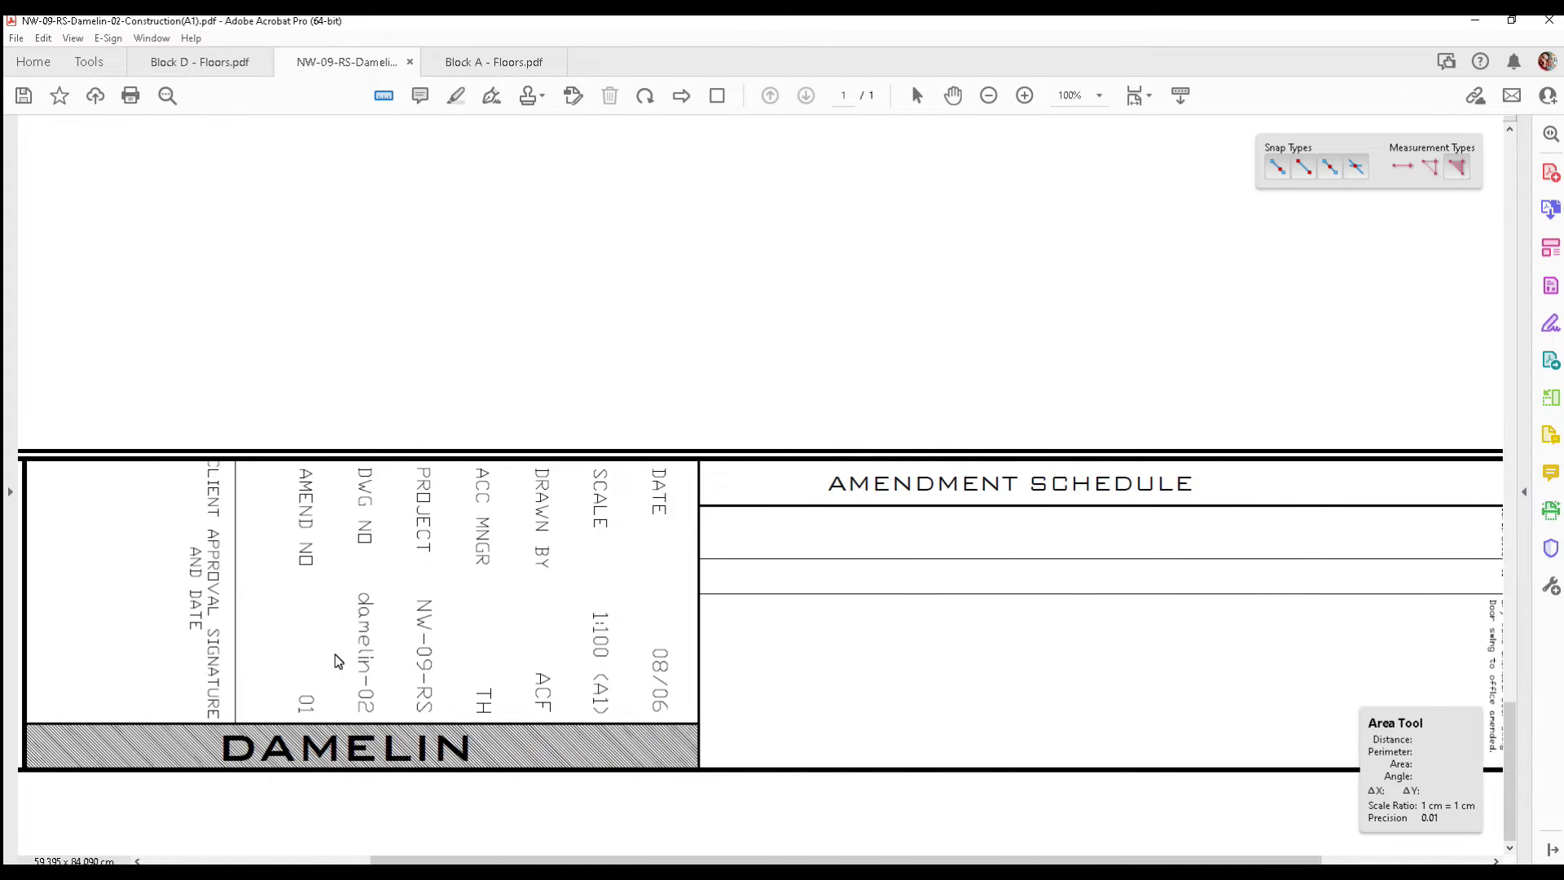
{"action": "scroll", "coordinate": [335, 654], "scroll_direction": "right", "scroll_amount": 5}
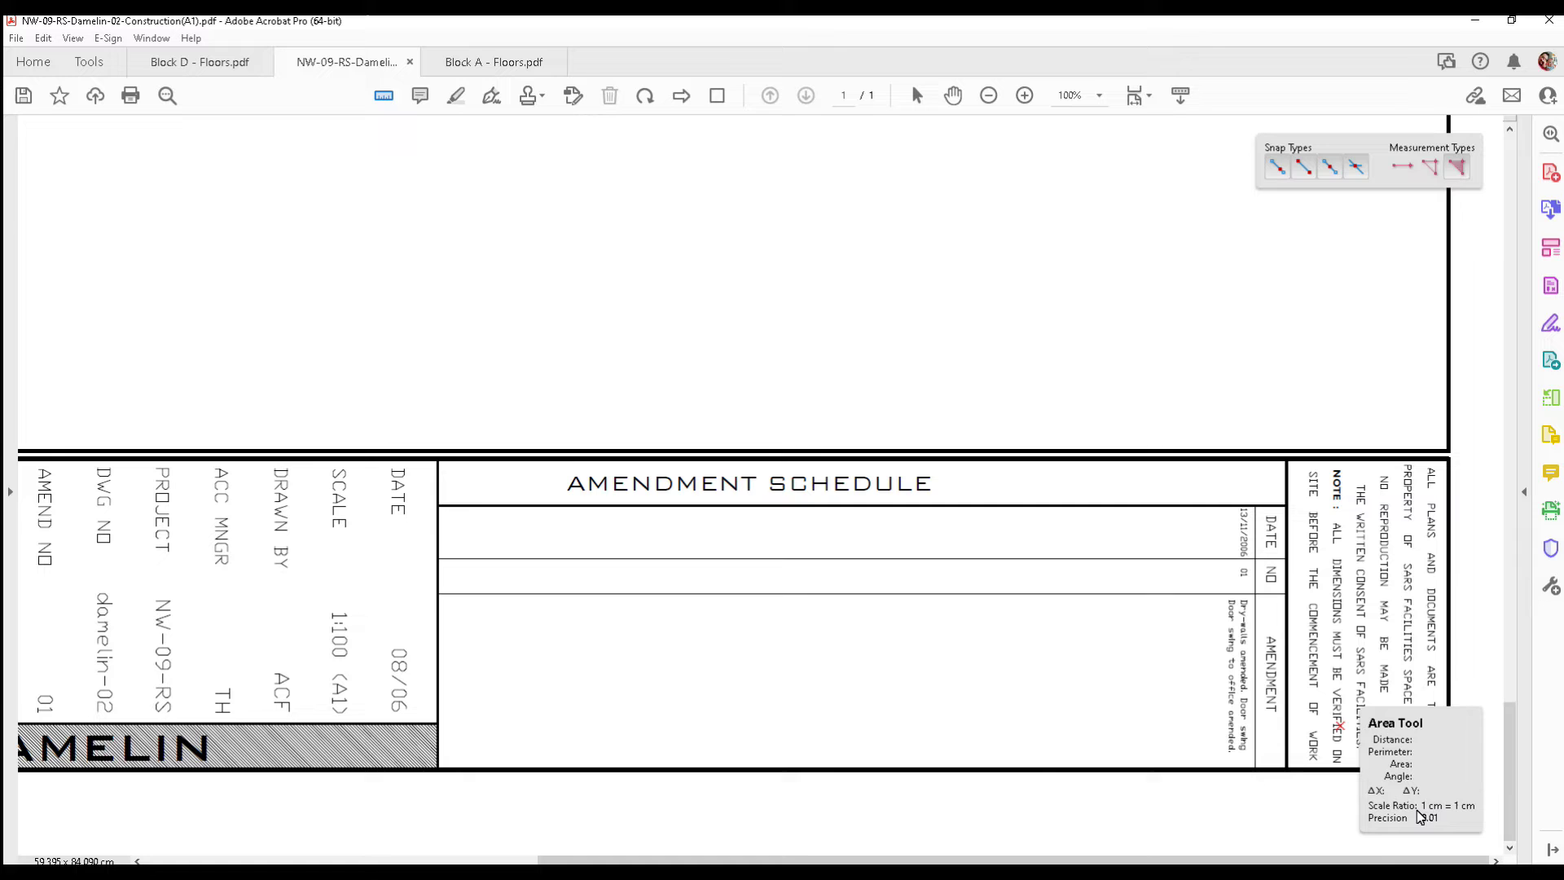
{"action": "scroll", "coordinate": [791, 430], "scroll_direction": "down", "scroll_amount": 3}
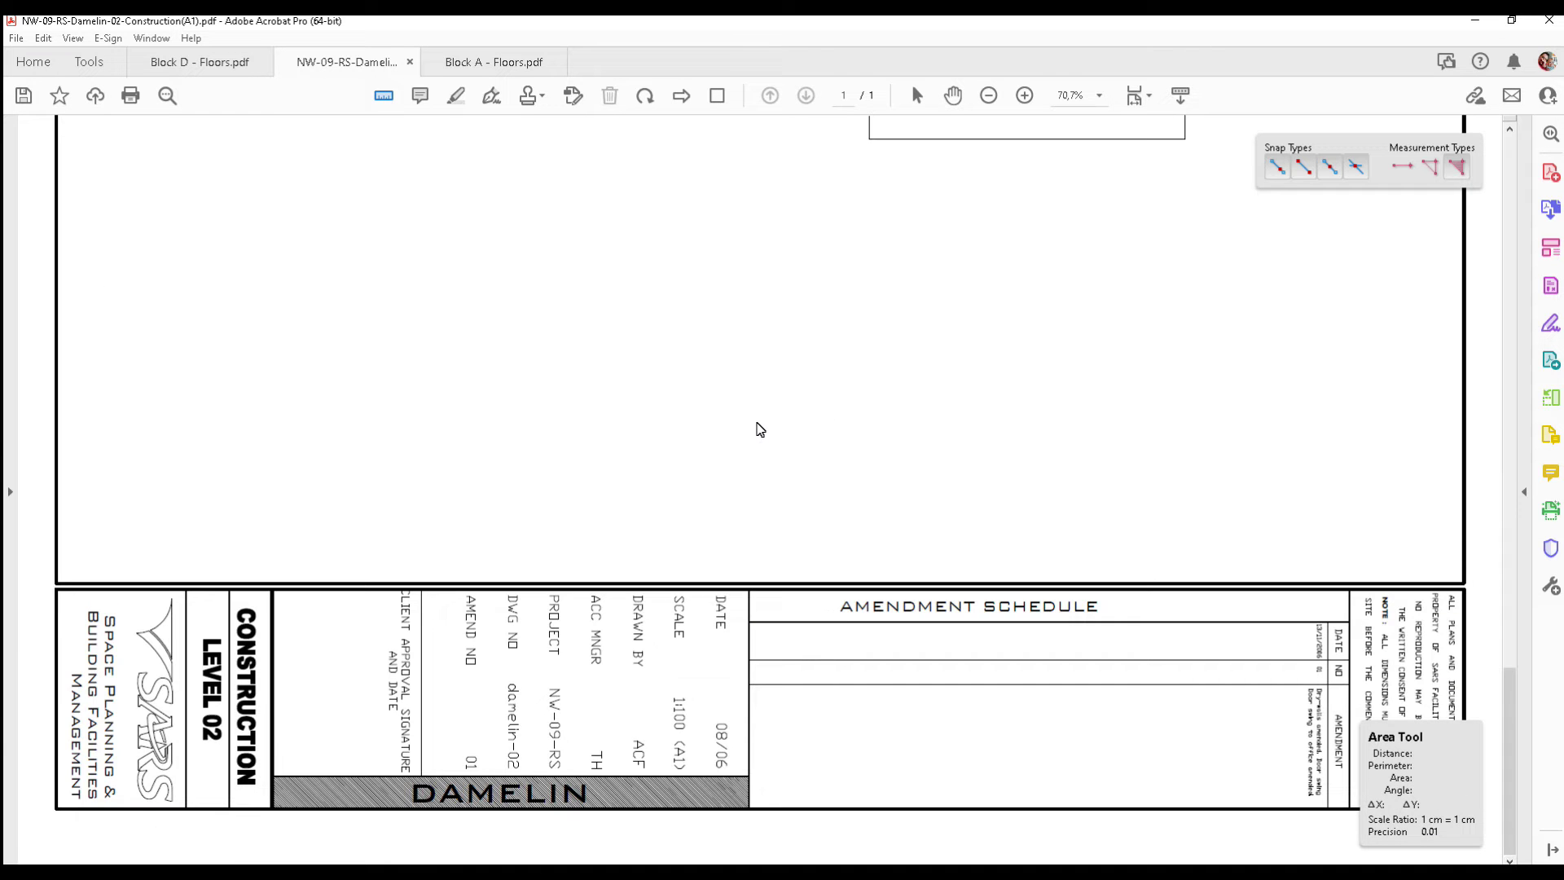
{"action": "scroll", "coordinate": [766, 466], "scroll_direction": "up", "scroll_amount": 5}
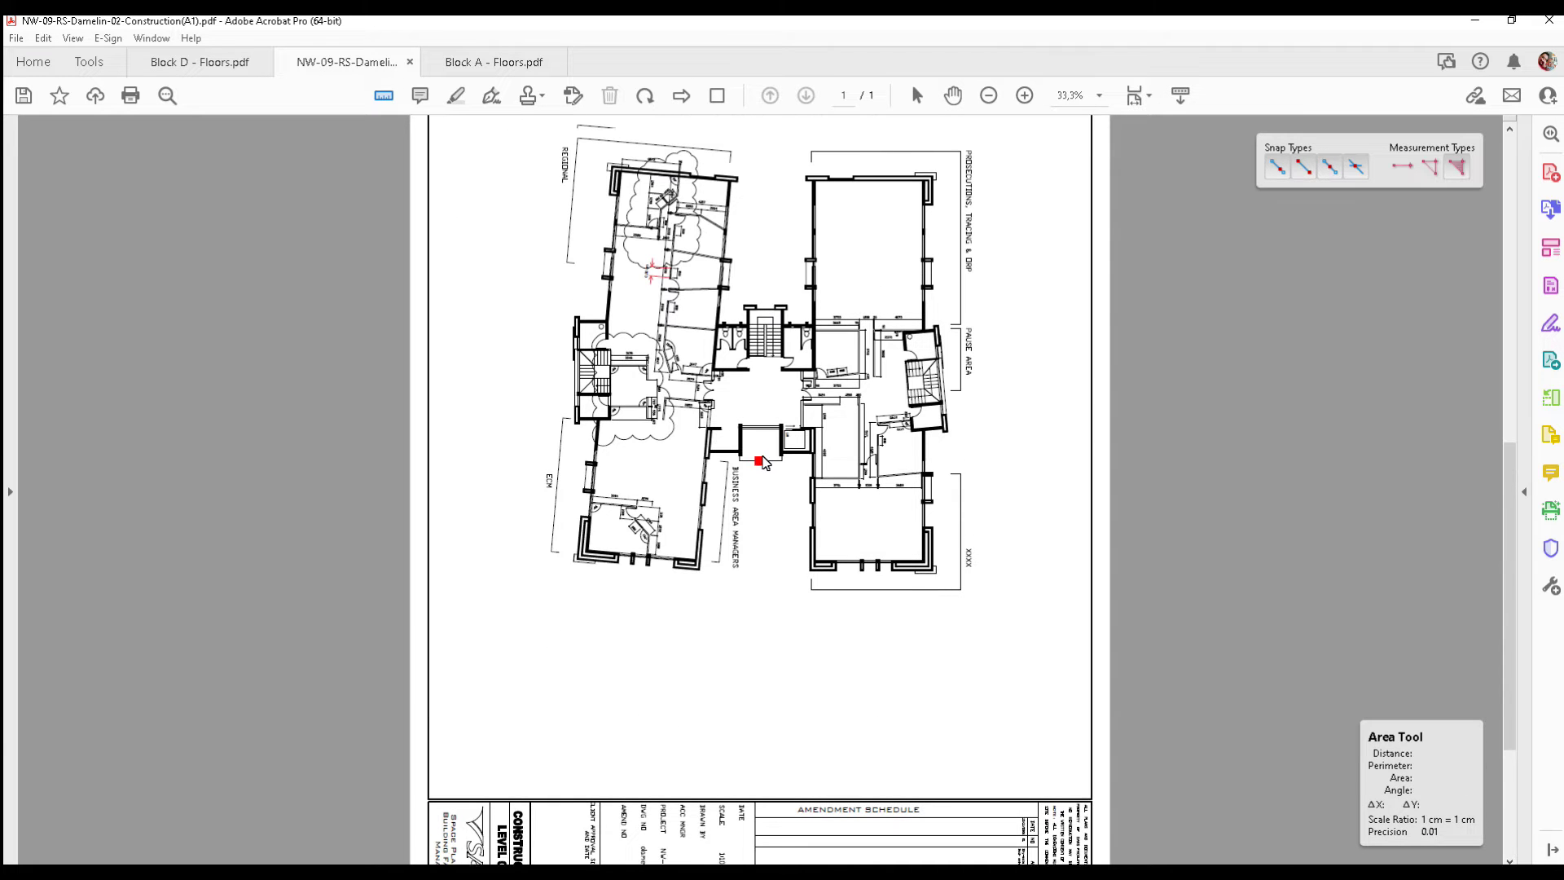
{"action": "scroll", "coordinate": [766, 458], "scroll_direction": "up", "scroll_amount": 3}
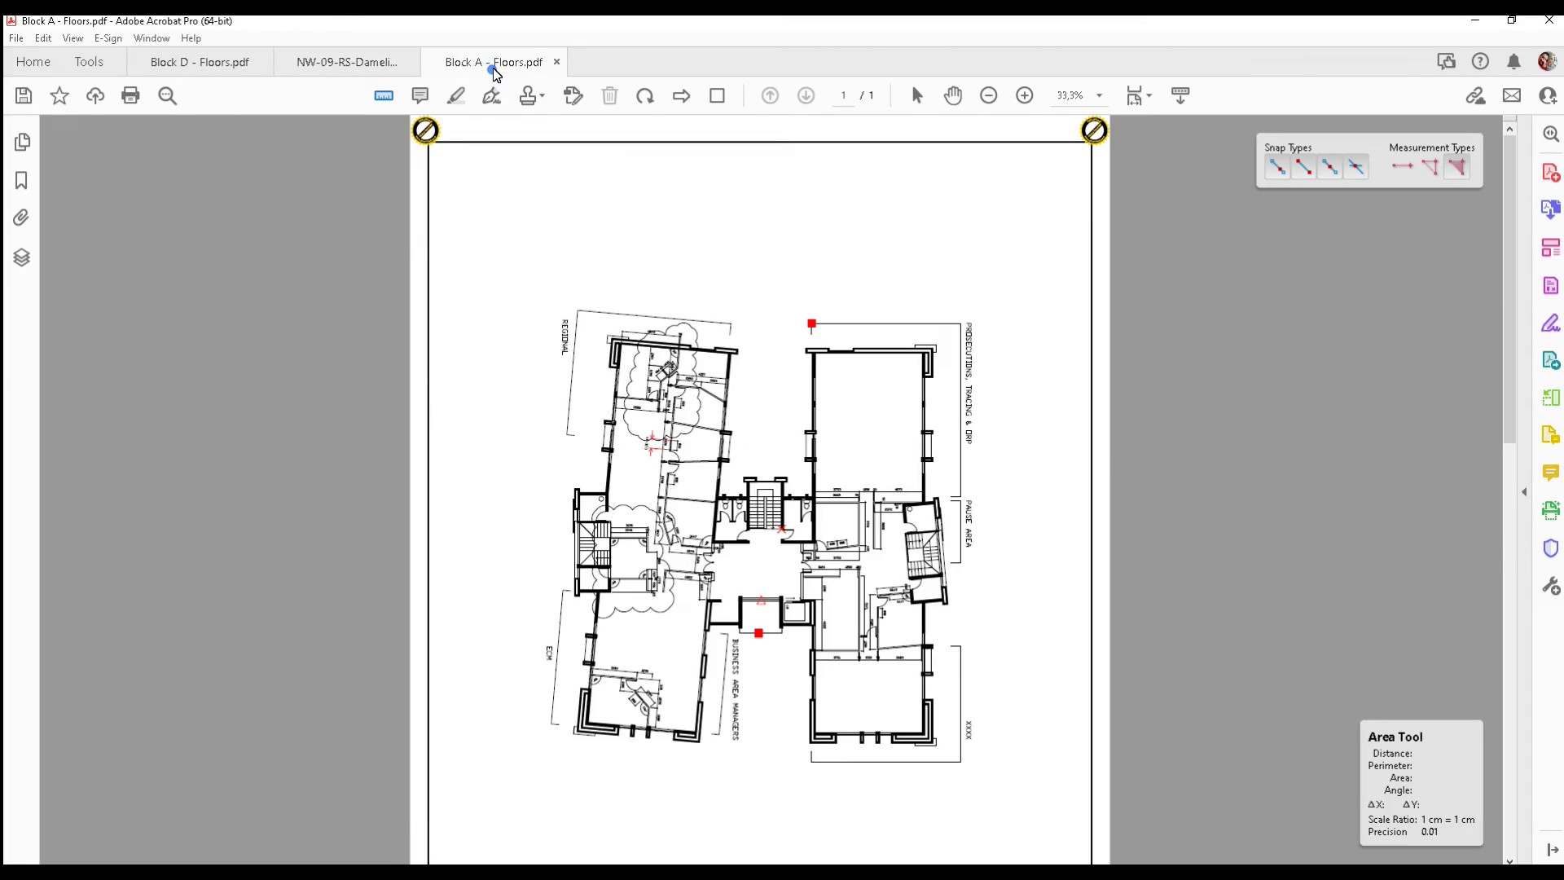
- Zoom in on the Block A second floor plan, then fit the whole sheet in view
{"action": "key", "text": "ctrl+plus"}
{"action": "key", "text": "ctrl+plus"}
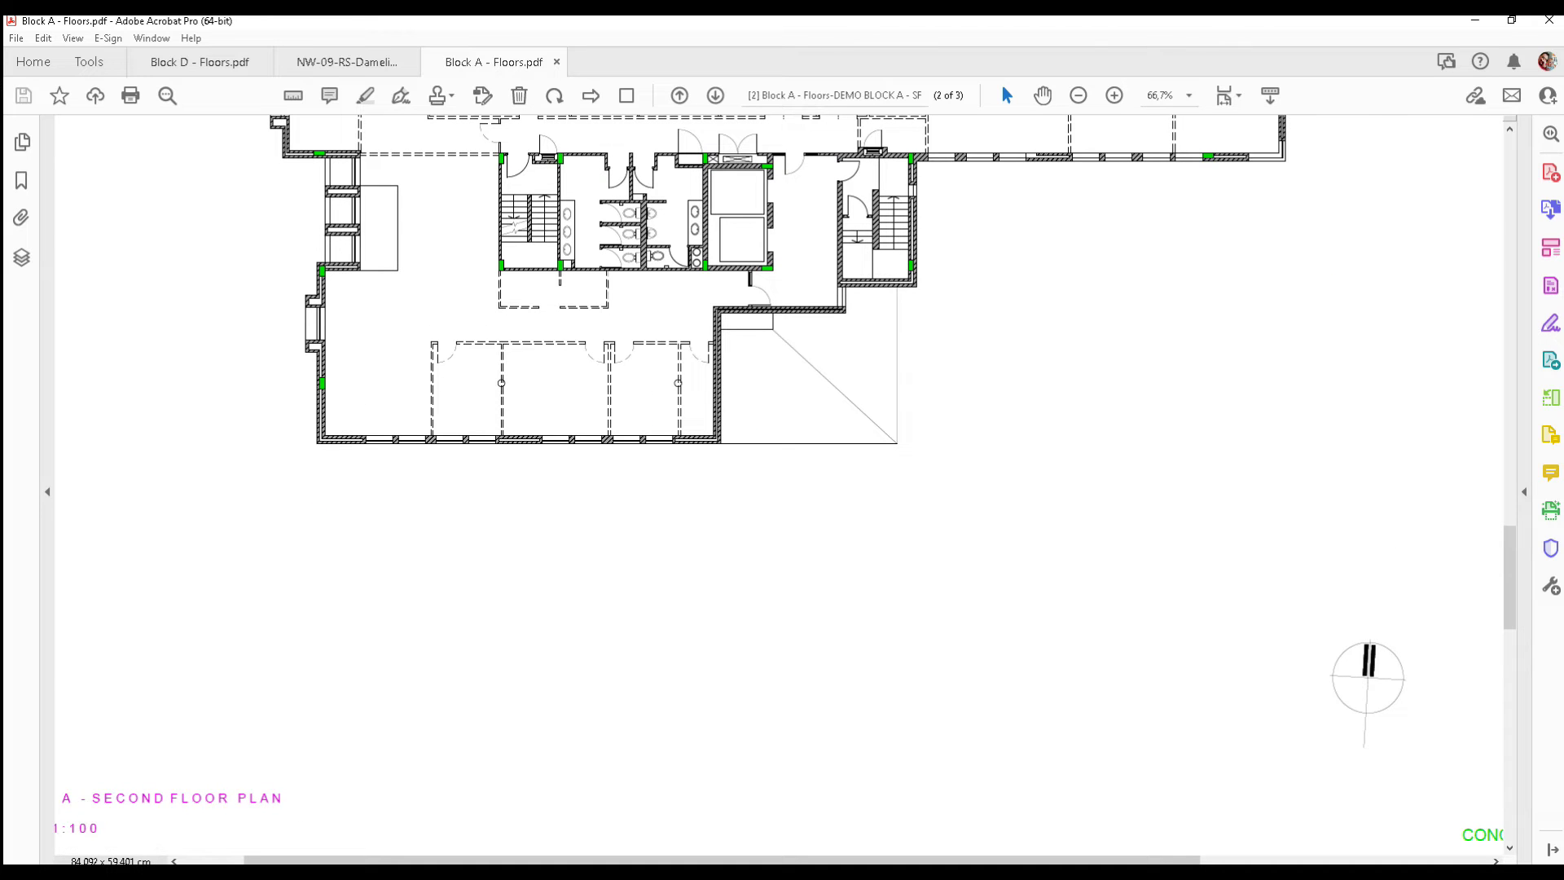
{"action": "scroll", "coordinate": [164, 734], "scroll_direction": "left", "scroll_amount": 2}
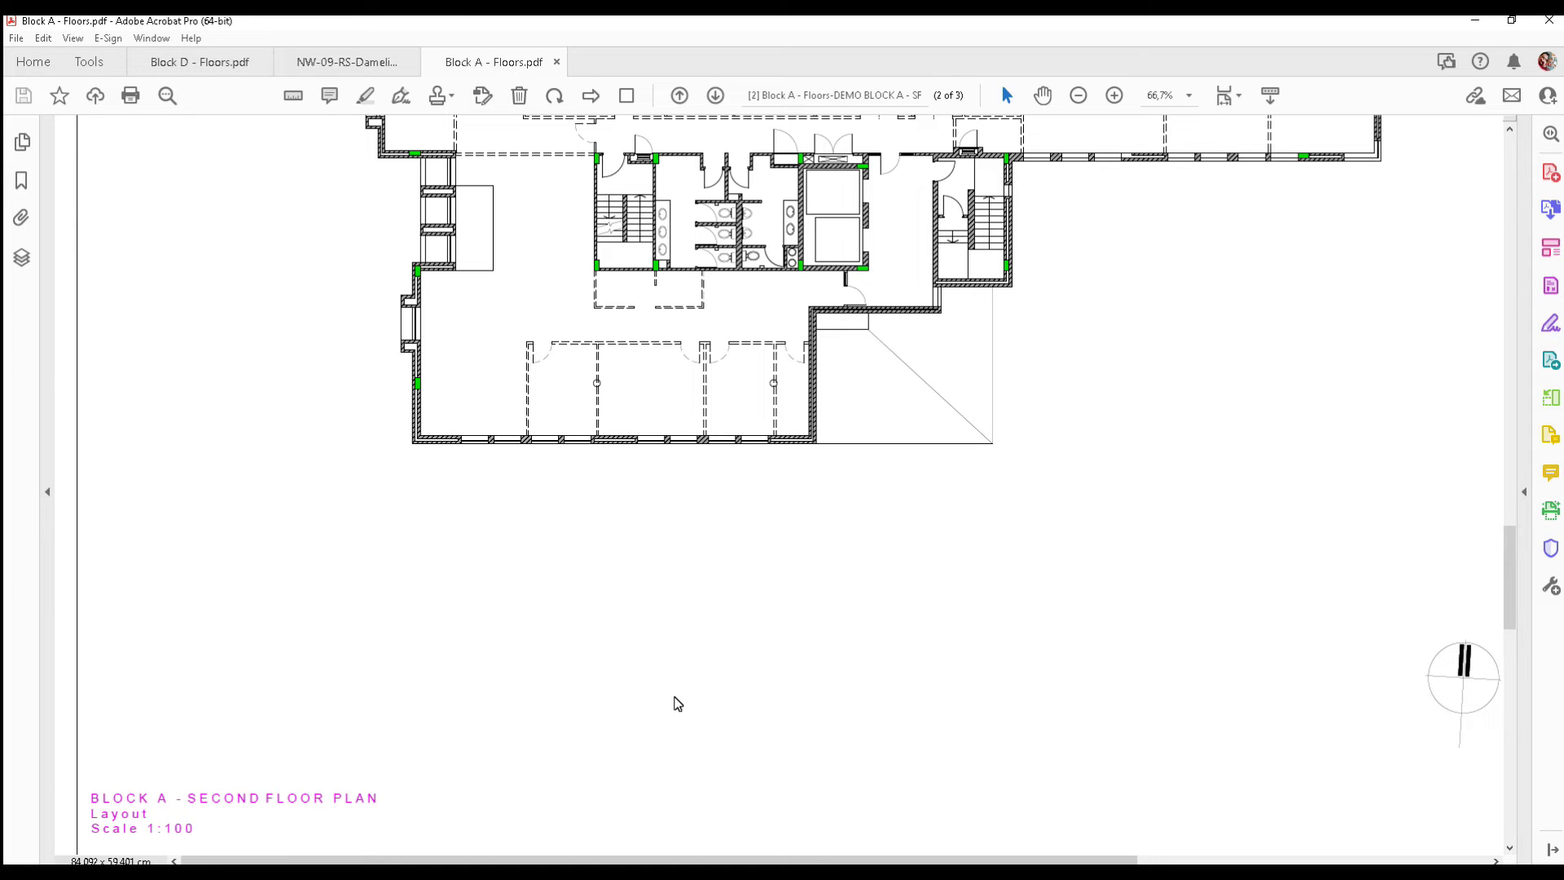
{"action": "key", "text": "ctrl+0"}
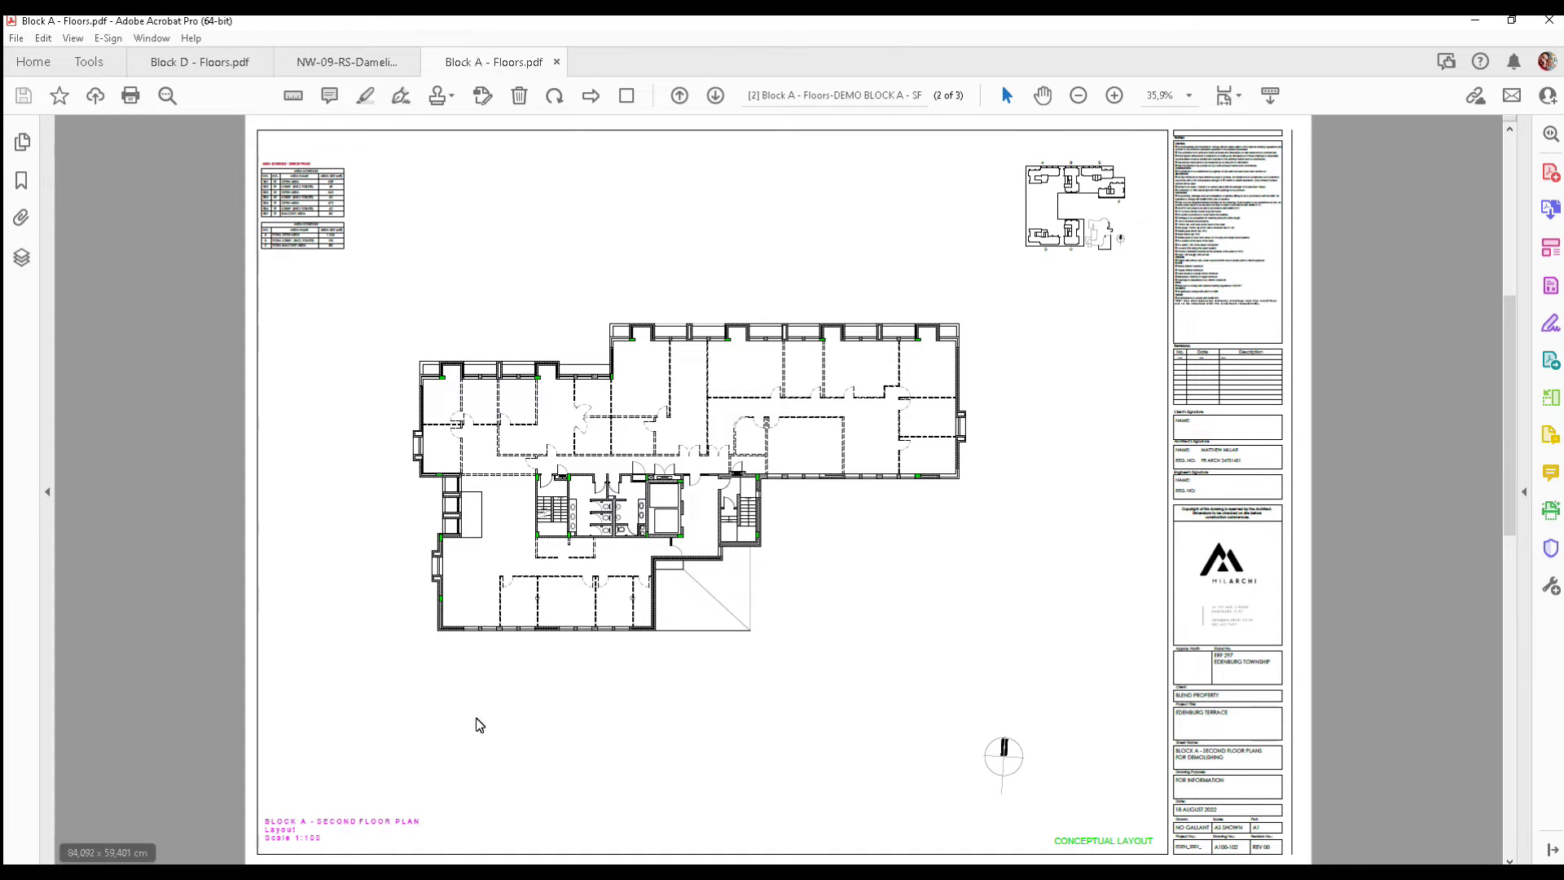
- Return to the Damelin floor plan and zoom in on the 1500 dimension
{"action": "left_click", "coordinate": [343, 61]}
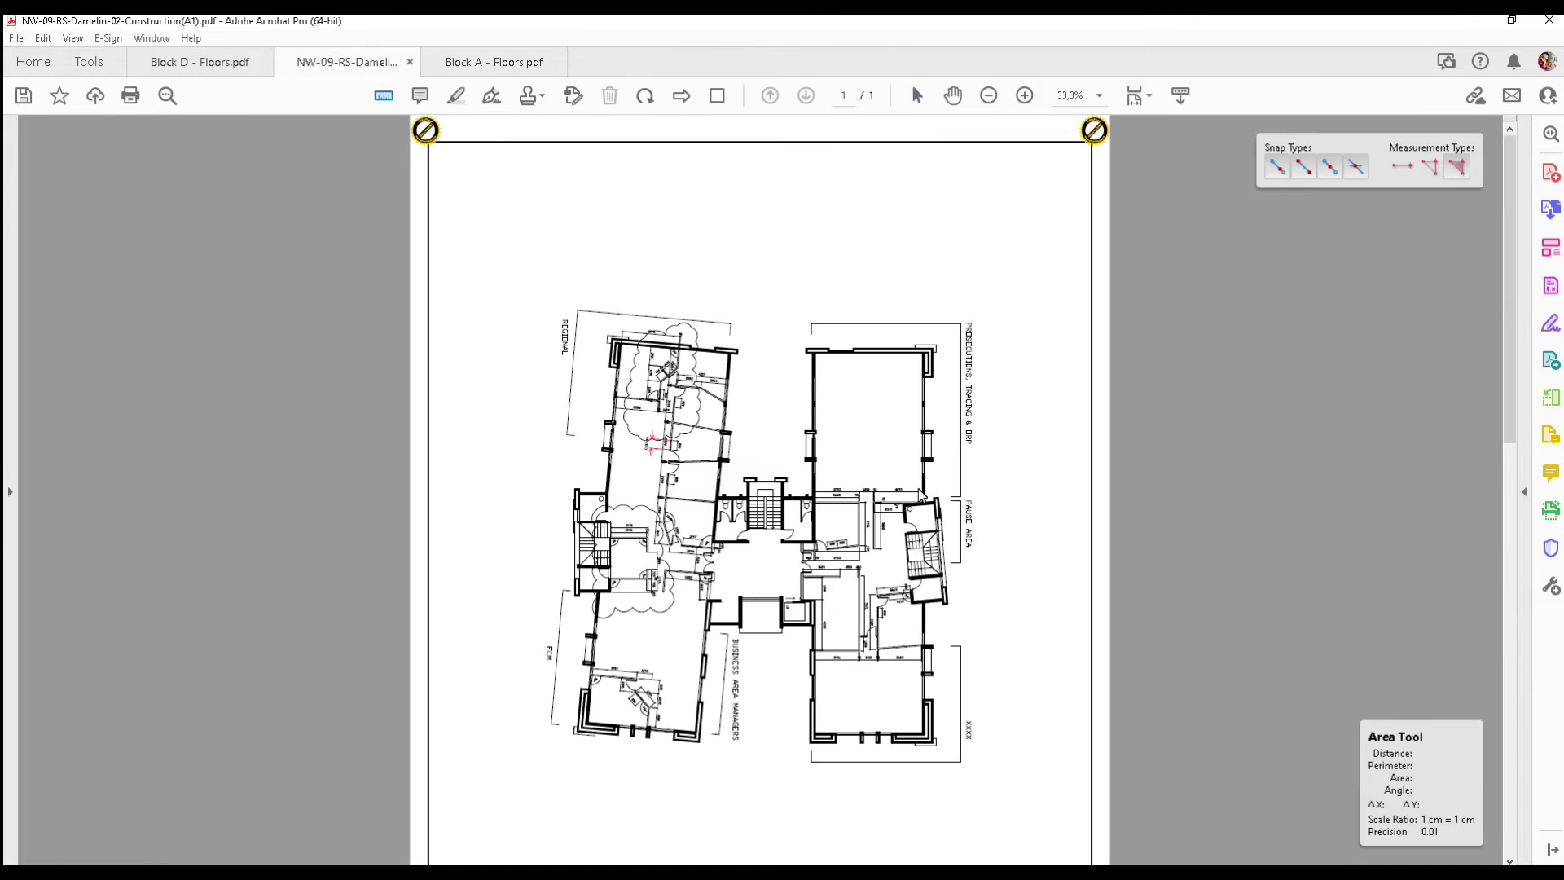
{"action": "scroll", "coordinate": [822, 566], "scroll_direction": "up", "scroll_amount": 6}
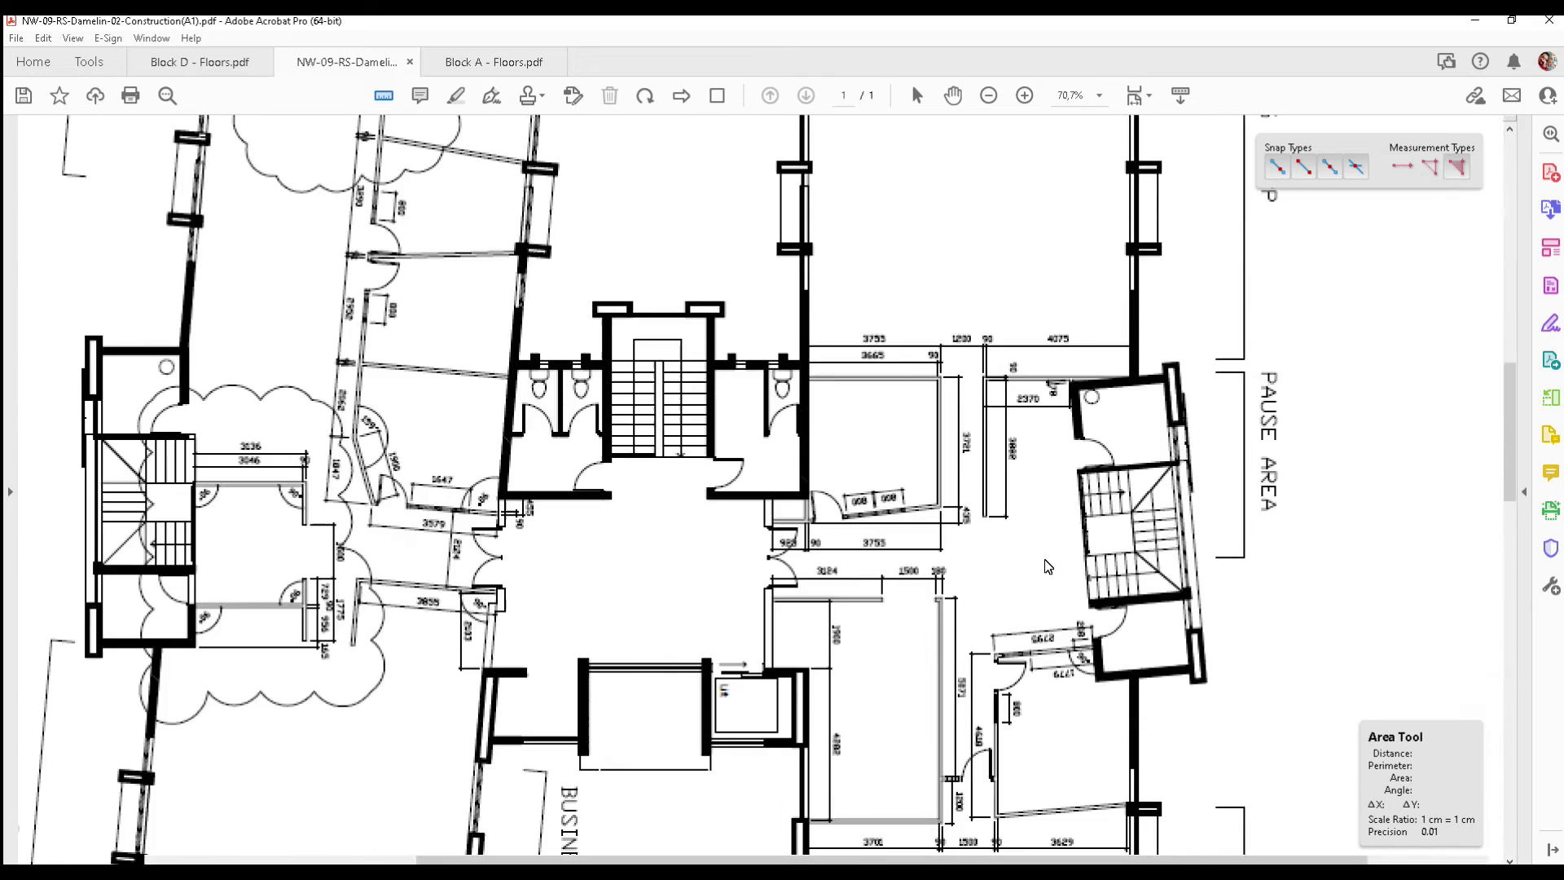
{"action": "scroll", "coordinate": [947, 581], "scroll_direction": "up", "scroll_amount": 1}
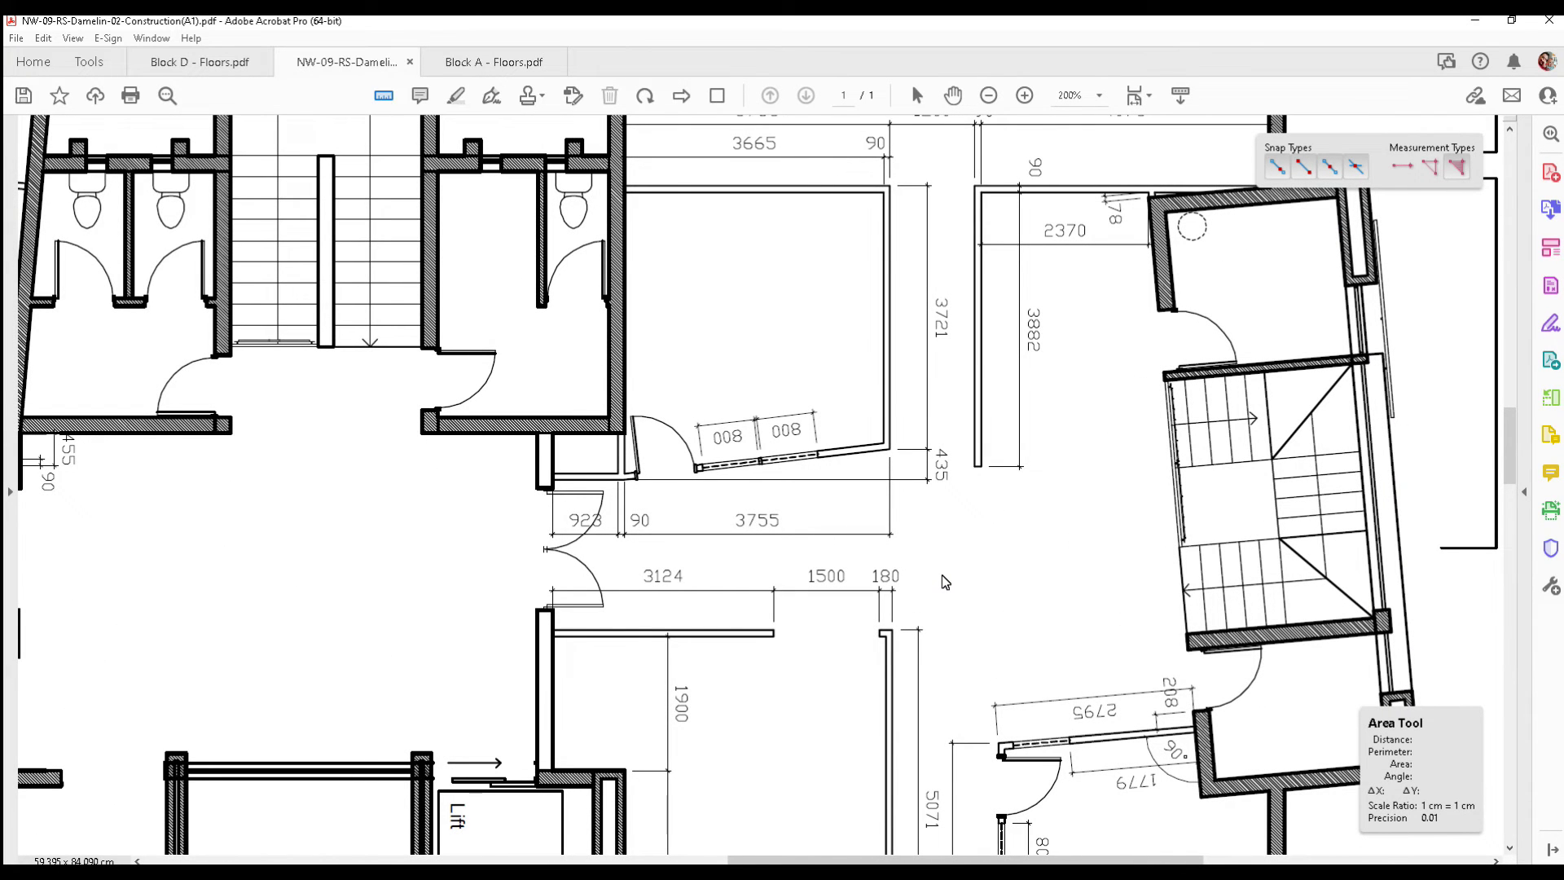
{"action": "scroll", "coordinate": [959, 580], "scroll_direction": "up", "scroll_amount": 1}
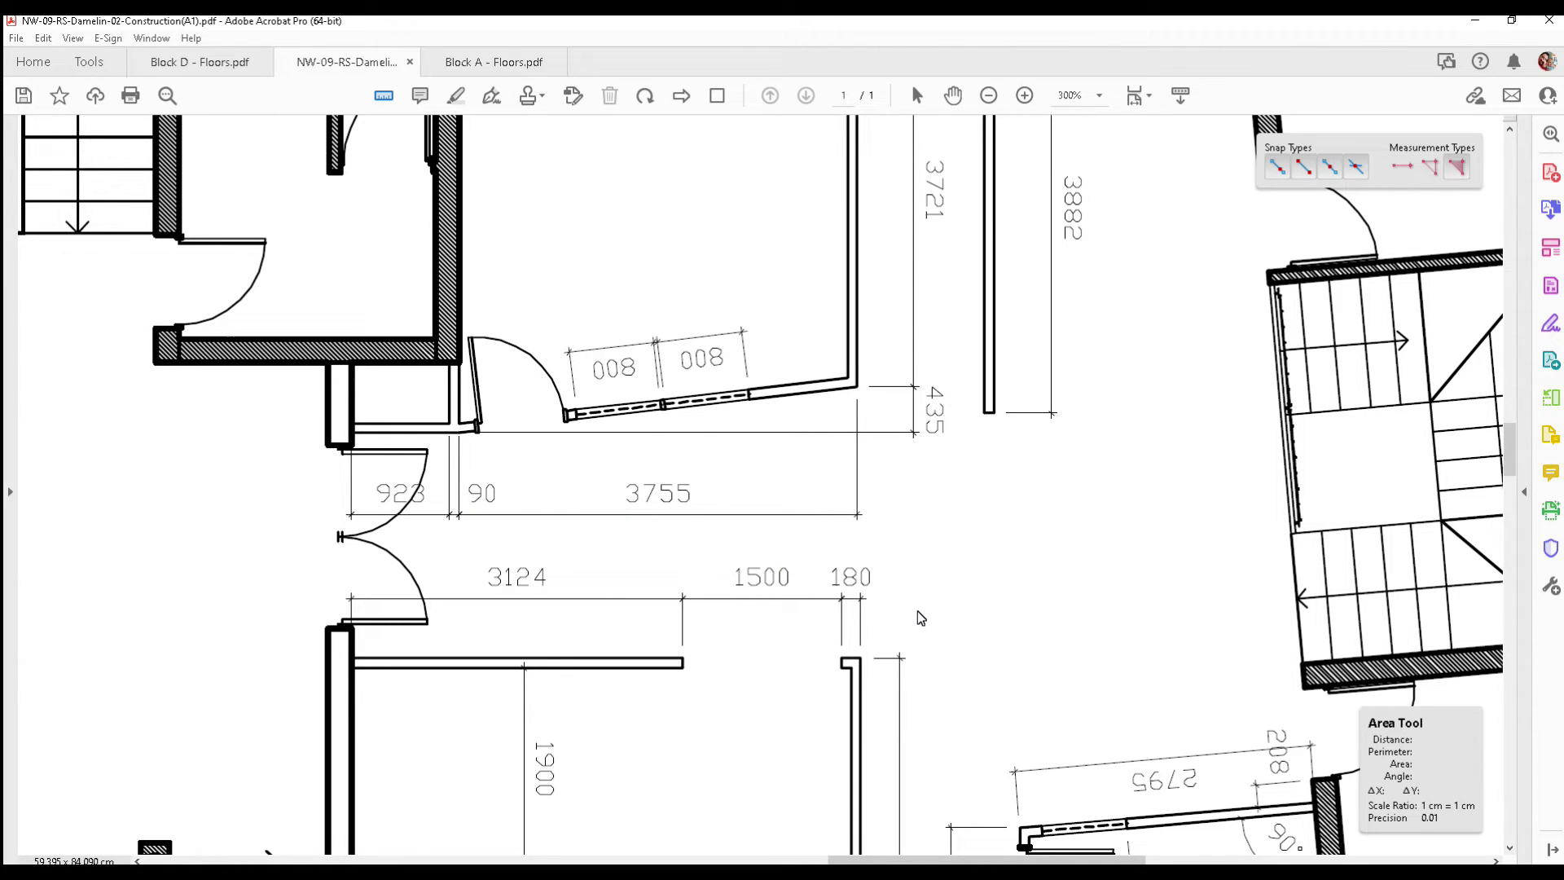
{"action": "scroll", "coordinate": [896, 615], "scroll_direction": "up", "scroll_amount": 2}
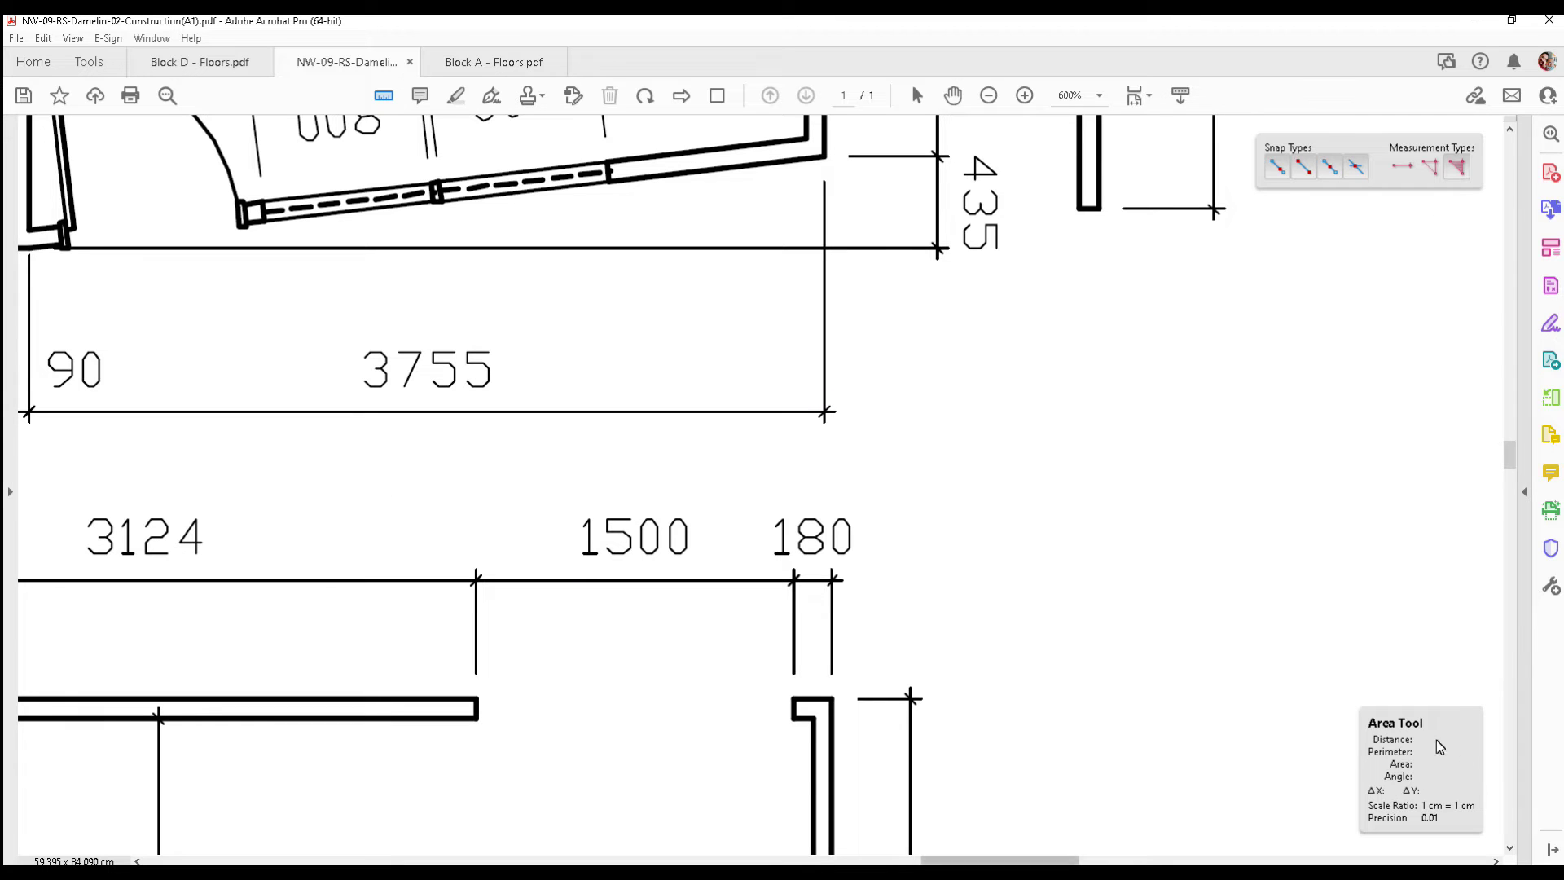
- Measure the 1500 dimension tick to tick with the Distance type, placing a 1,50 cm markup
{"action": "left_click", "coordinate": [1402, 167]}
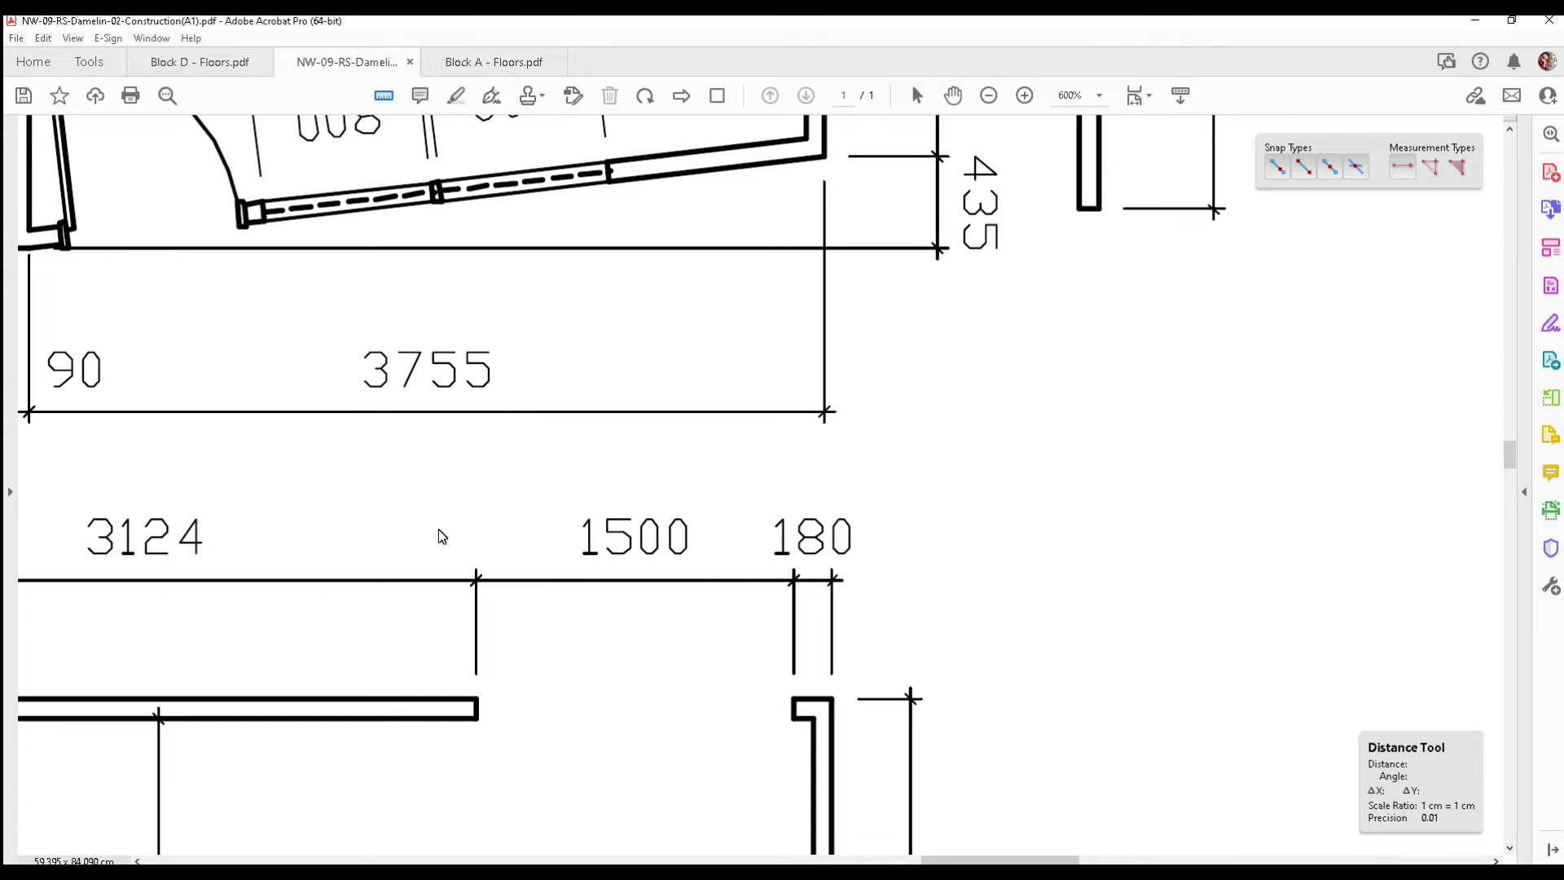
{"action": "left_click", "coordinate": [476, 580]}
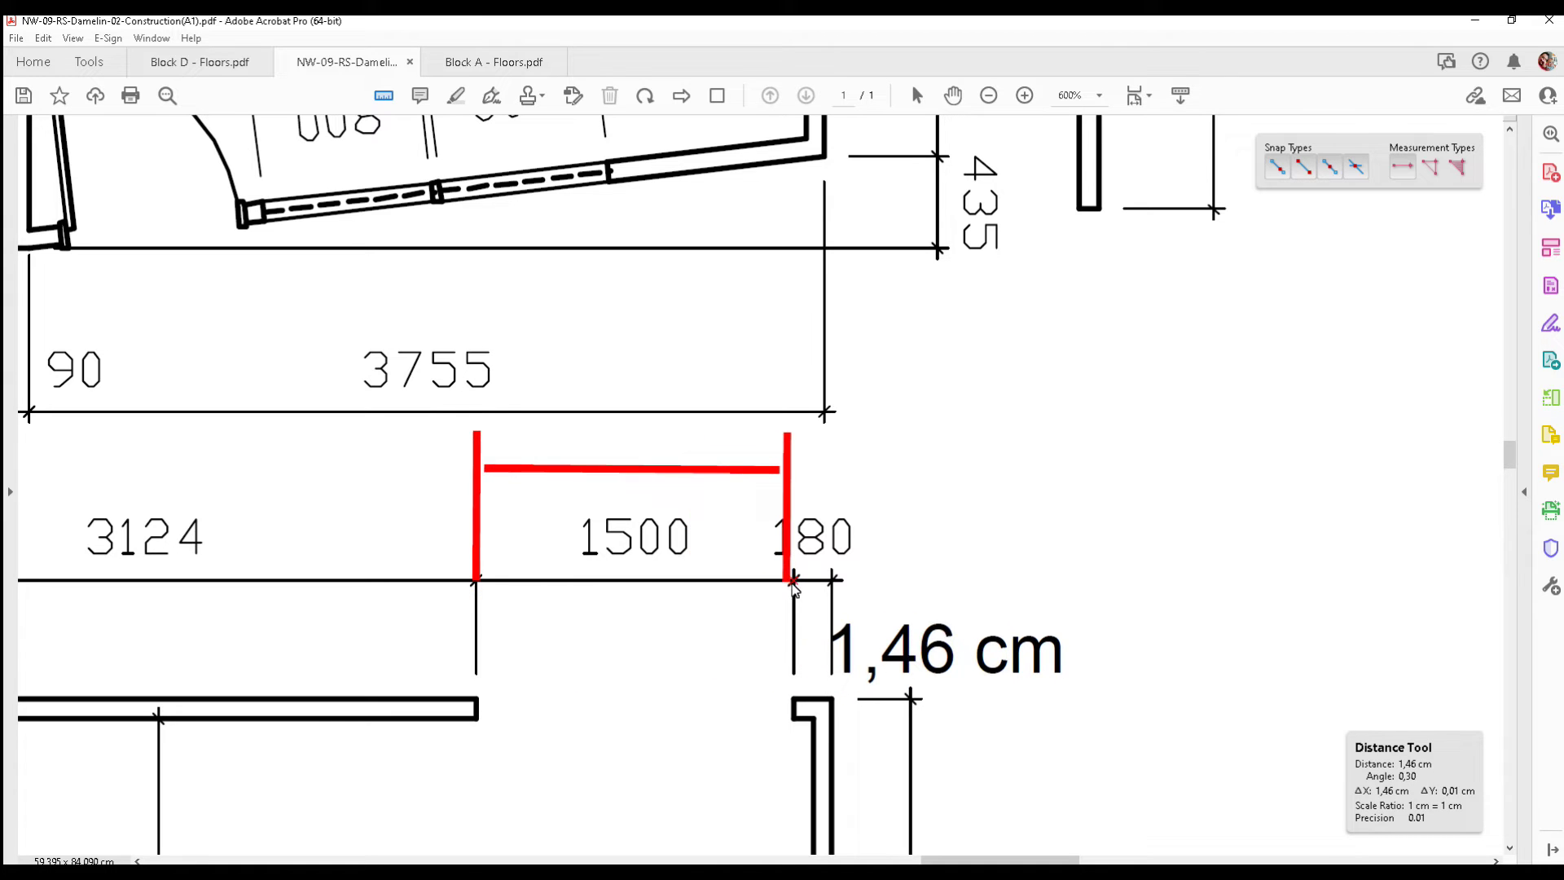
{"action": "scroll", "coordinate": [794, 586], "scroll_direction": "up", "scroll_amount": 2}
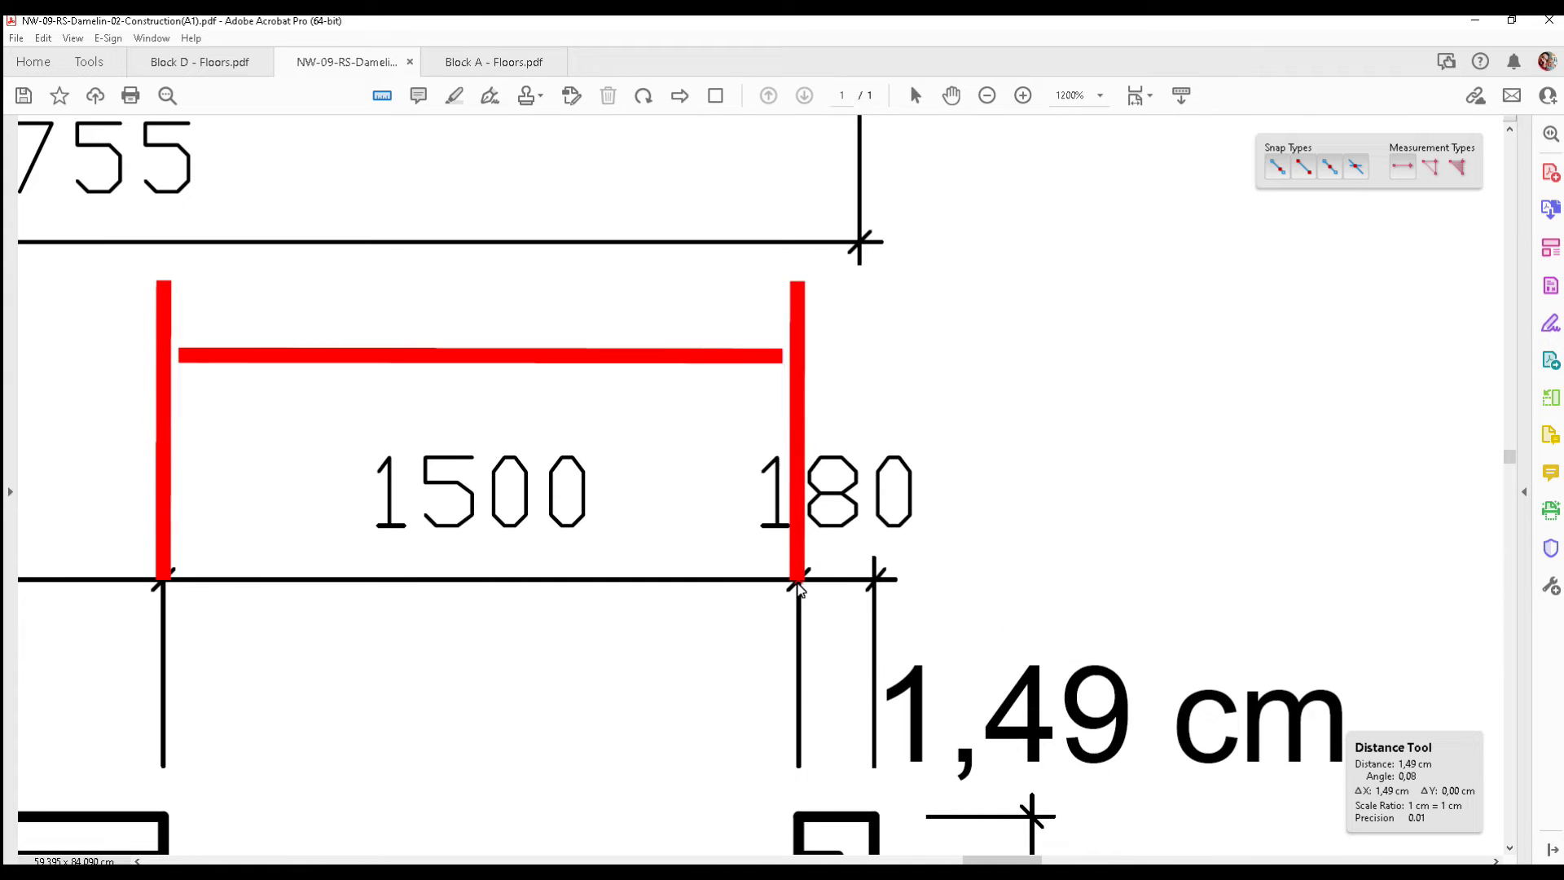
{"action": "left_click", "coordinate": [798, 581]}
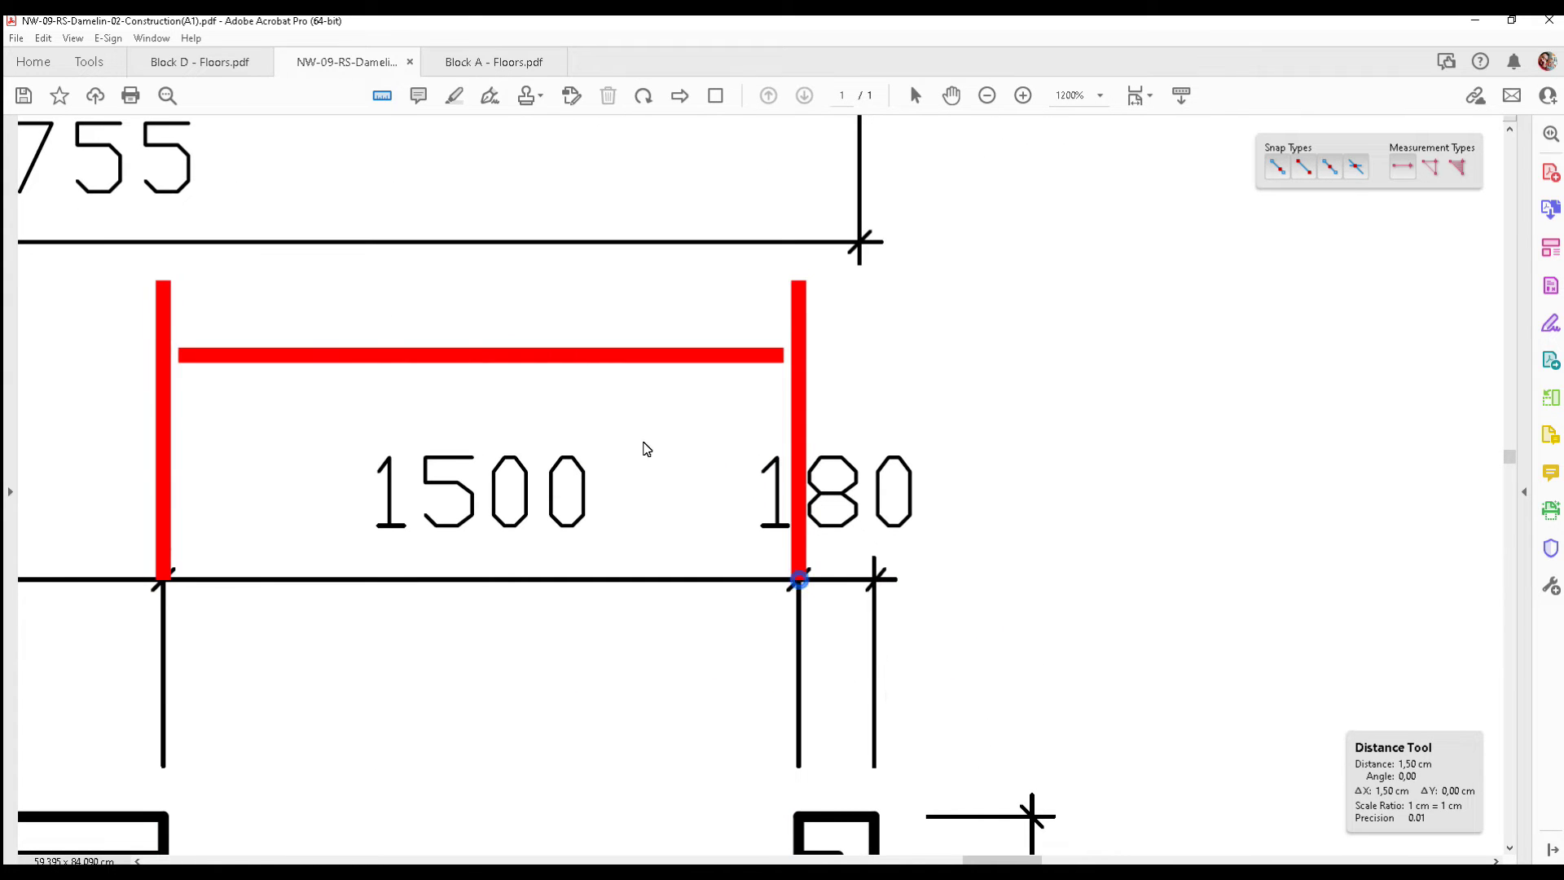
{"action": "left_click", "coordinate": [611, 369]}
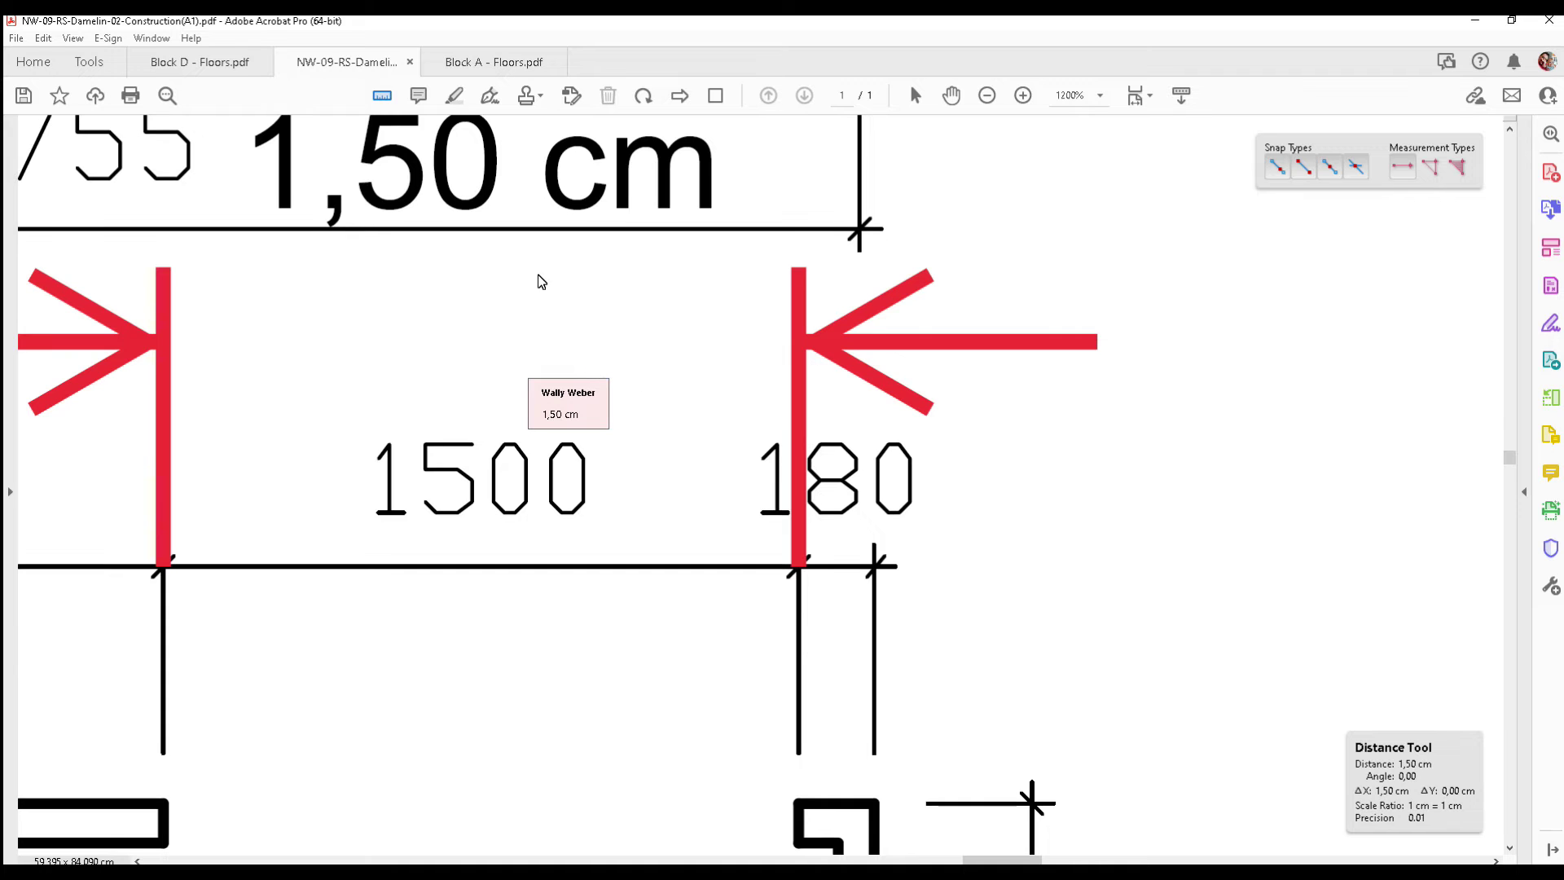
- Compute 150 ÷ 1,5 = 100 in Calculator beside the measured dimension, then return to Acrobat
{"action": "scroll", "coordinate": [564, 386], "scroll_direction": "down", "scroll_amount": 1}
{"action": "scroll", "coordinate": [568, 386], "scroll_direction": "down", "scroll_amount": 1}
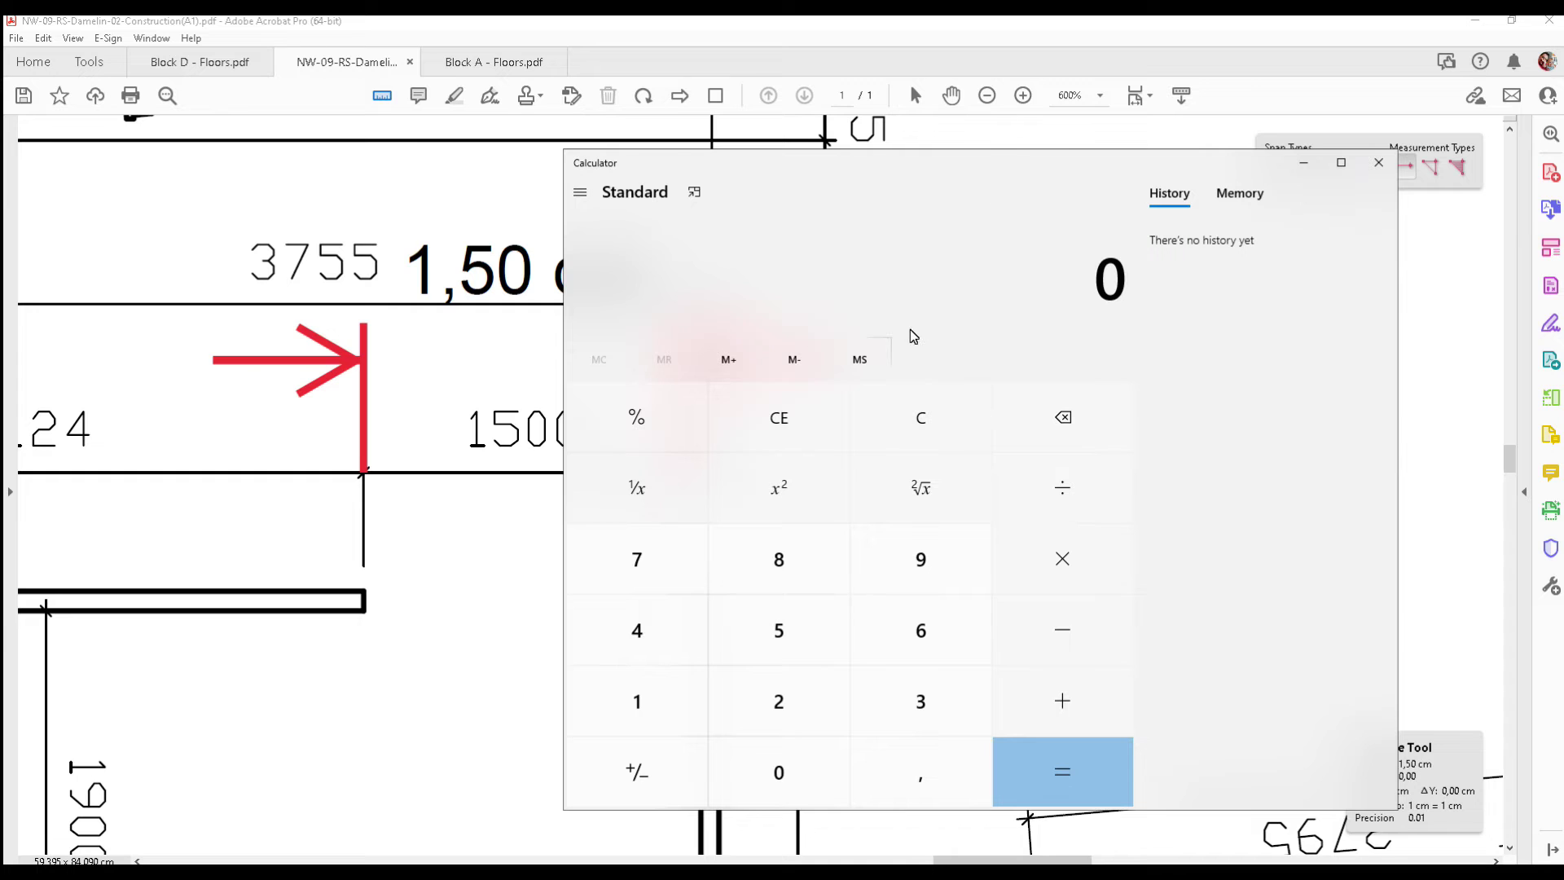
{"action": "left_click_drag", "start_coordinate": [773, 167], "coordinate": [884, 171]}
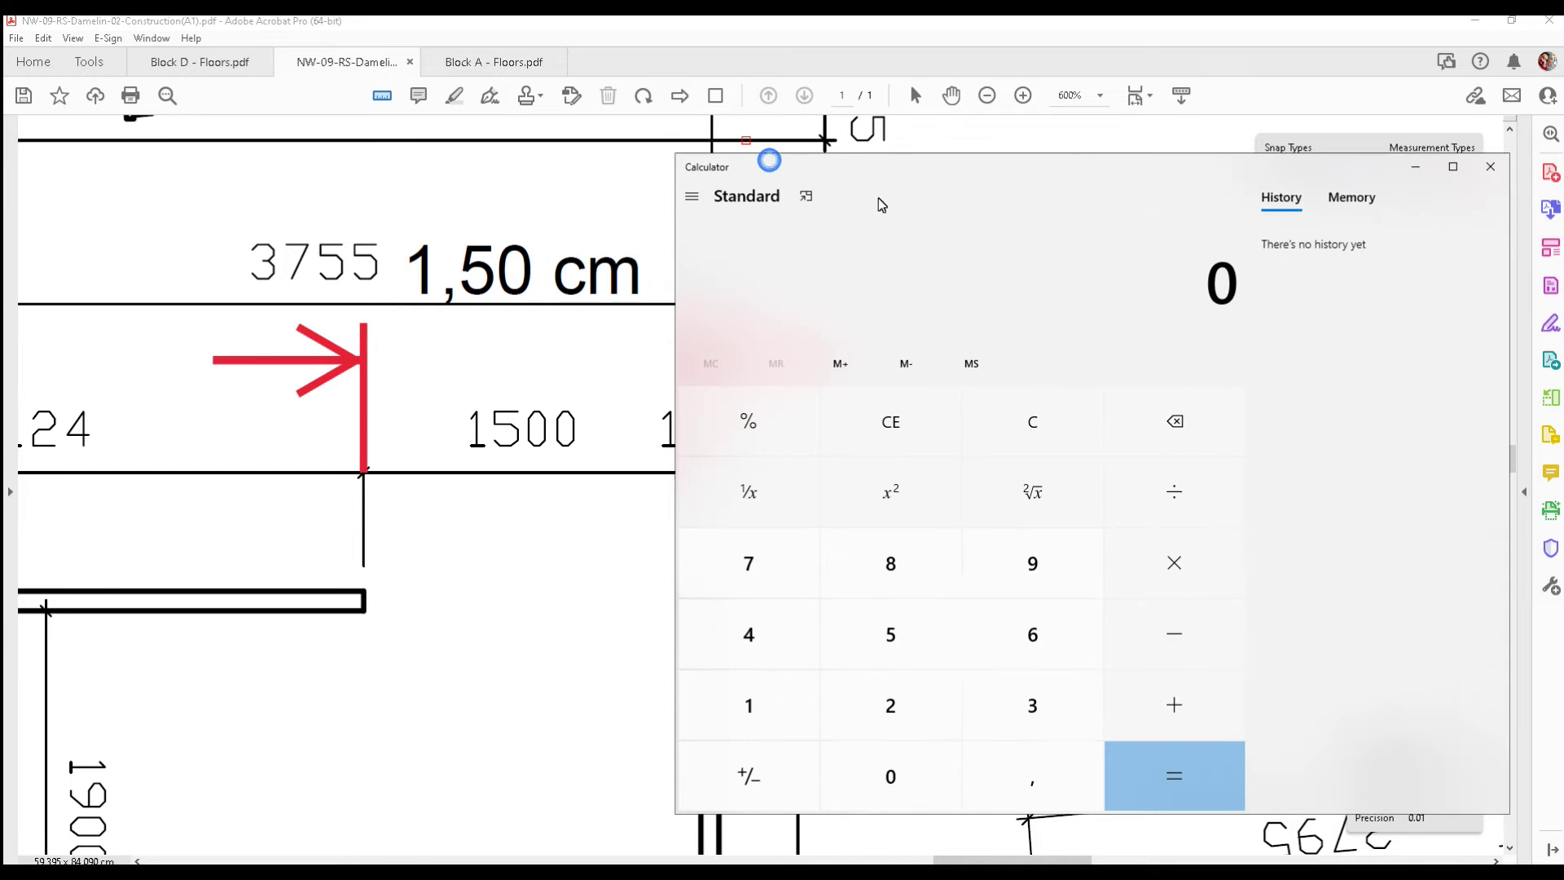
{"action": "left_click", "coordinate": [805, 706]}
{"action": "left_click", "coordinate": [872, 629]}
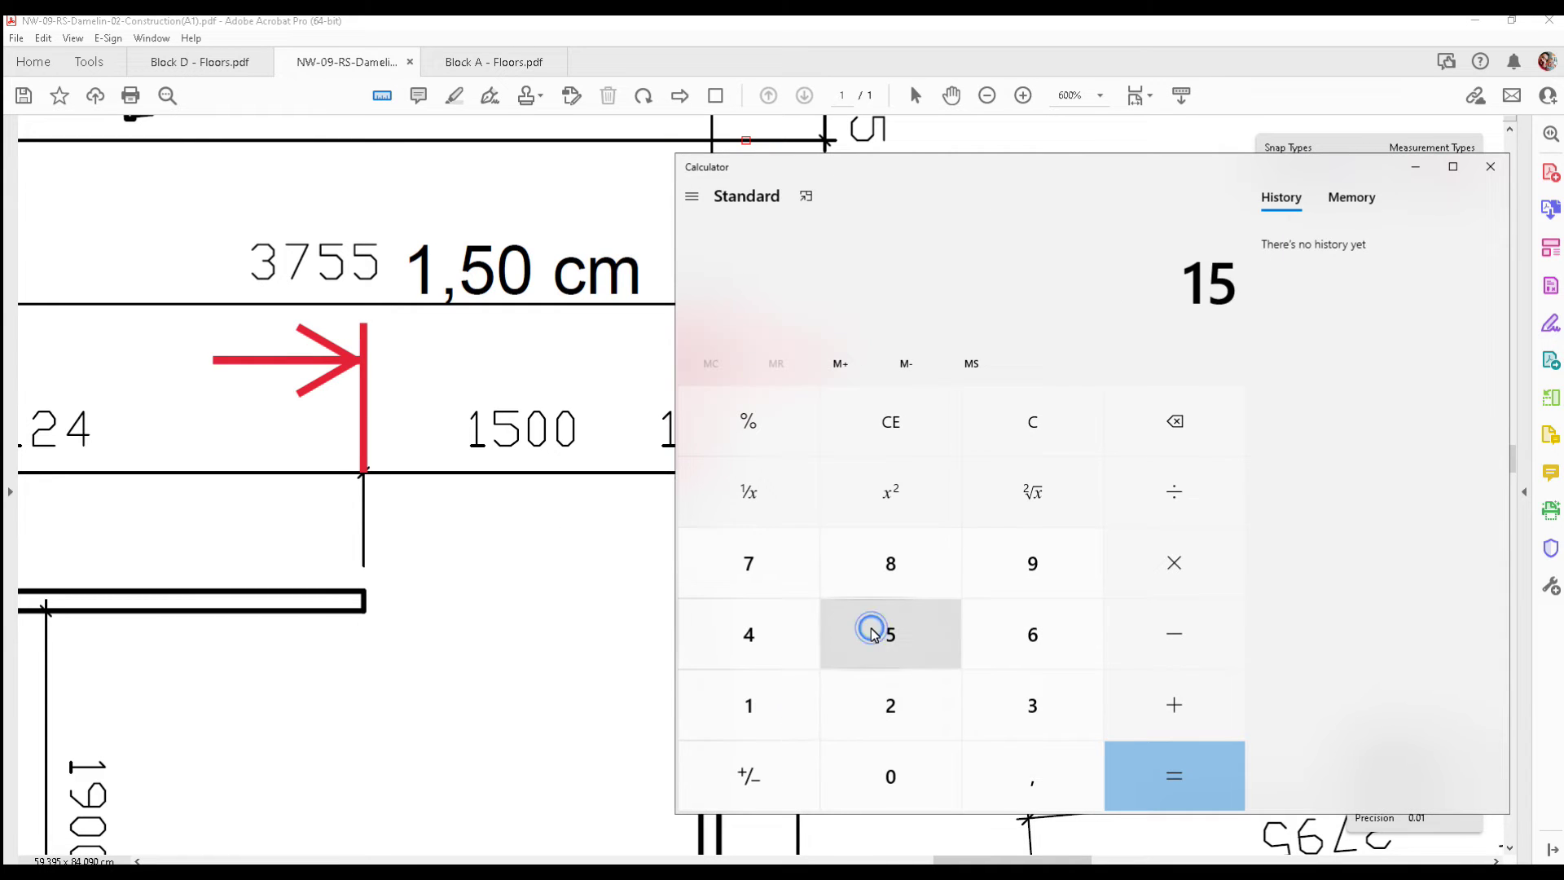
{"action": "left_click", "coordinate": [889, 746]}
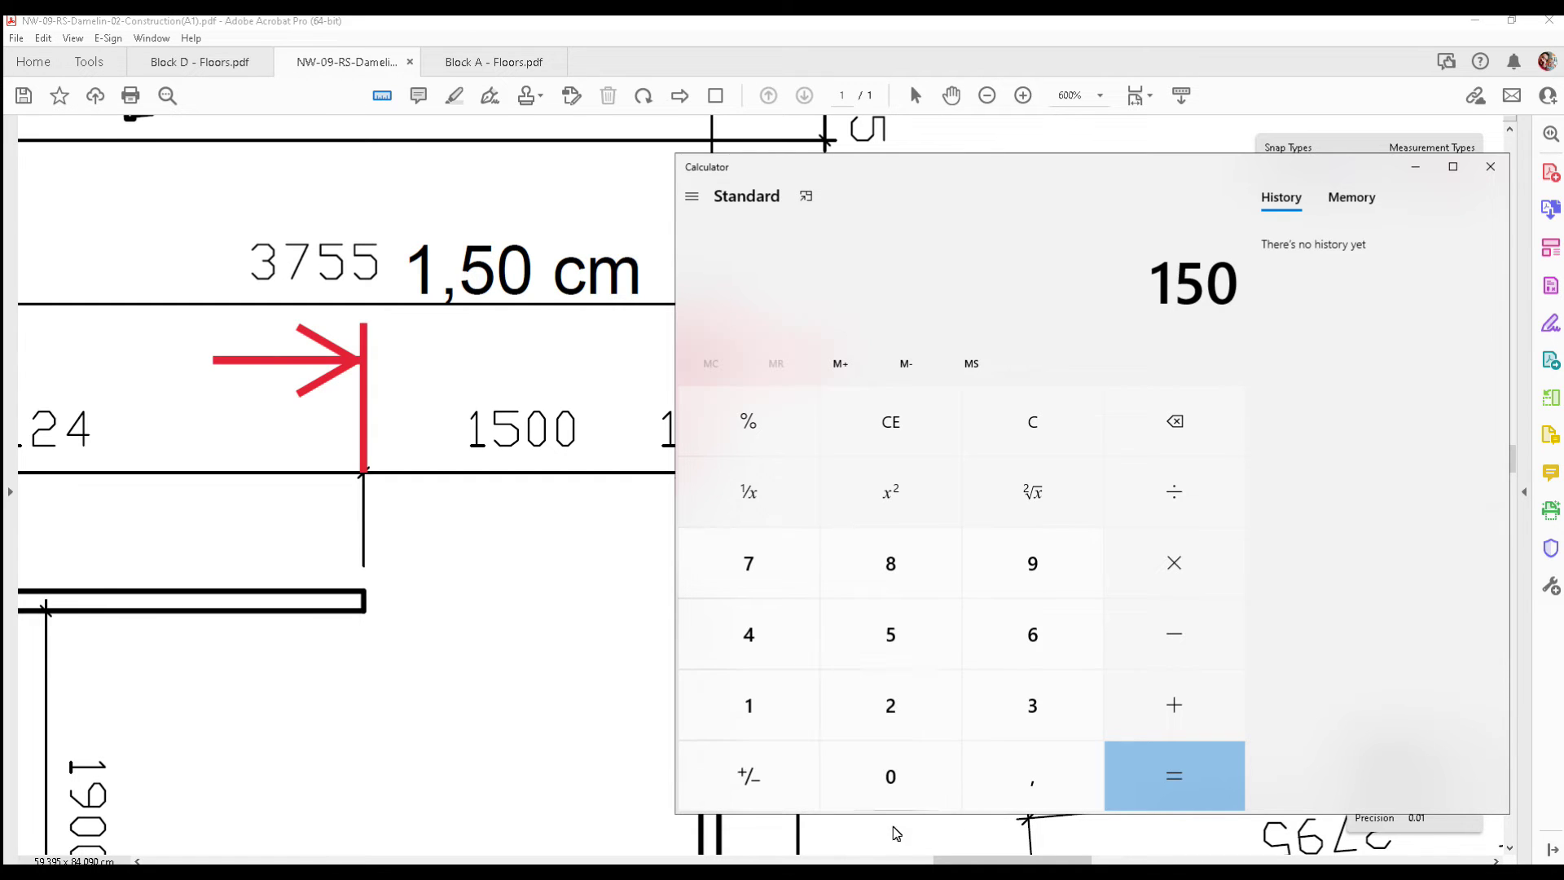
{"action": "left_click", "coordinate": [1173, 489]}
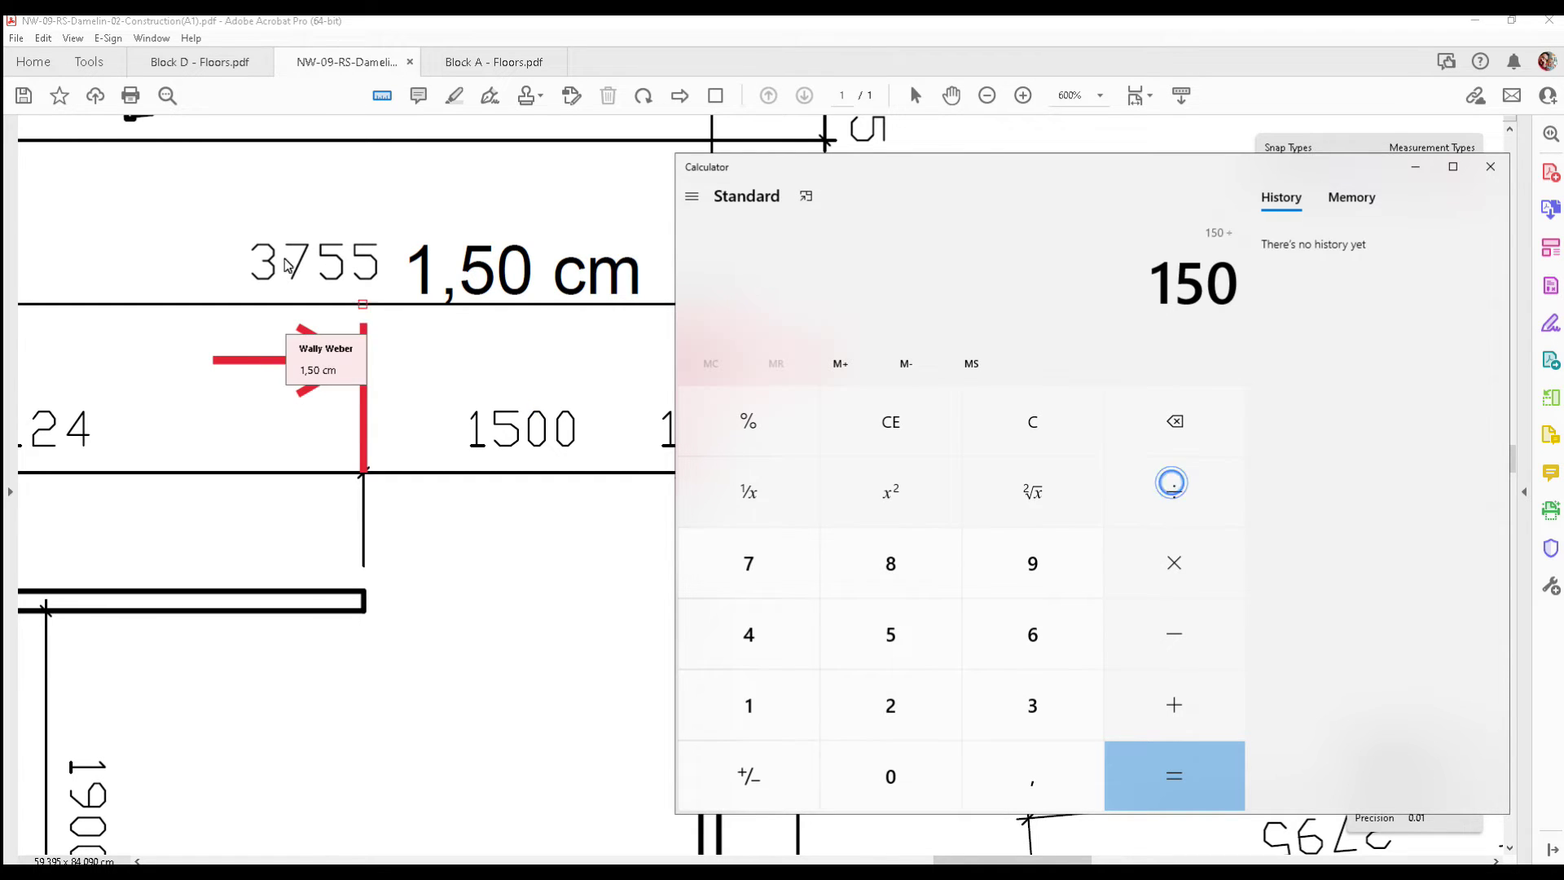
{"action": "left_click", "coordinate": [731, 712]}
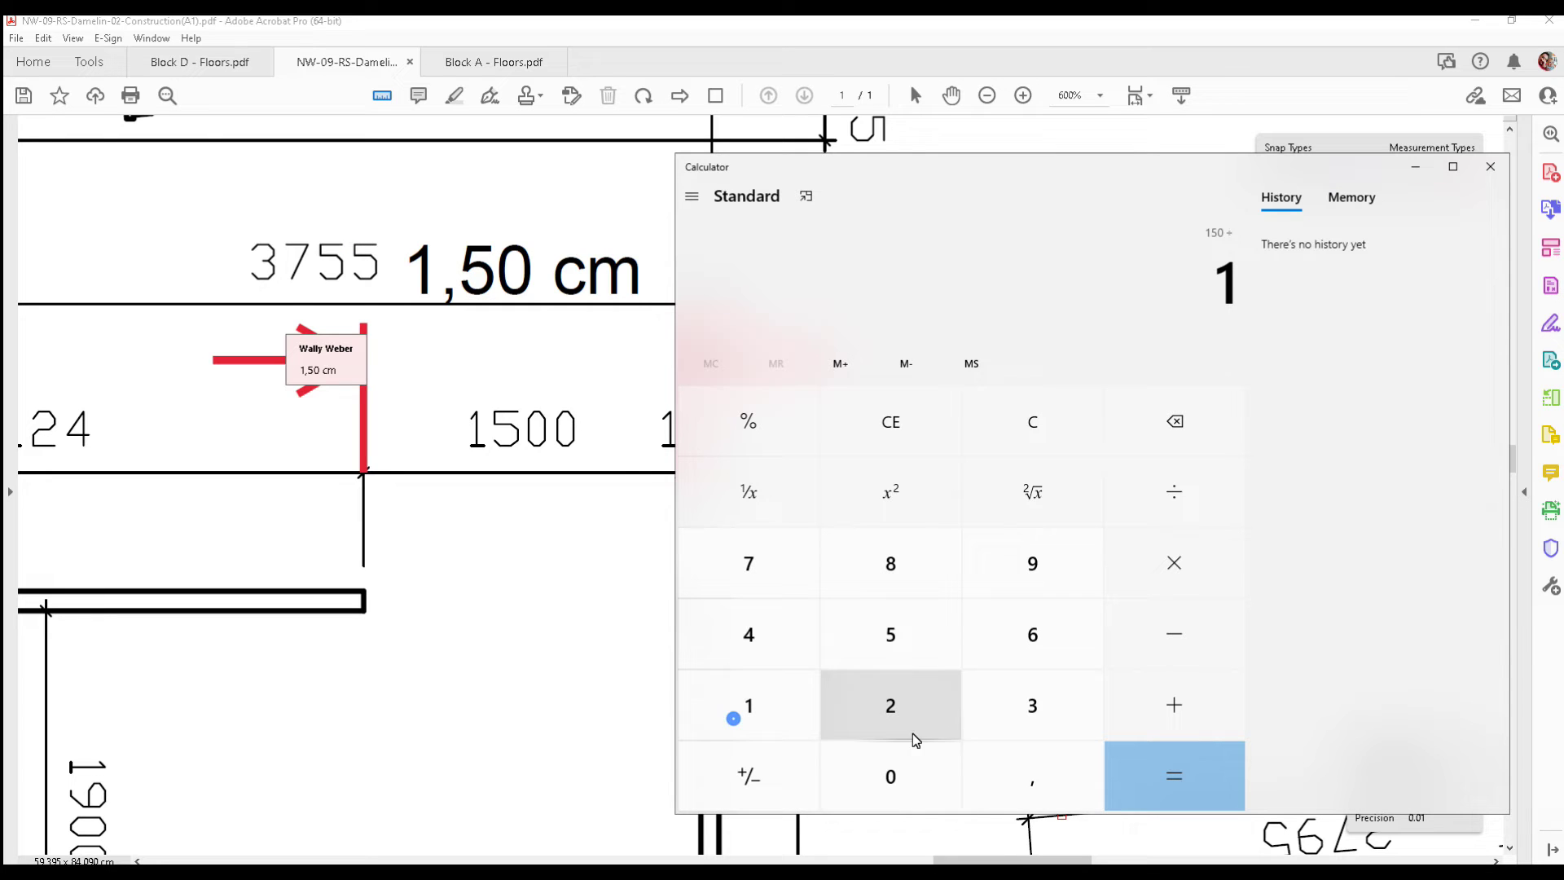
{"action": "left_click", "coordinate": [1006, 763]}
{"action": "left_click", "coordinate": [883, 645]}
{"action": "left_click", "coordinate": [1171, 770]}
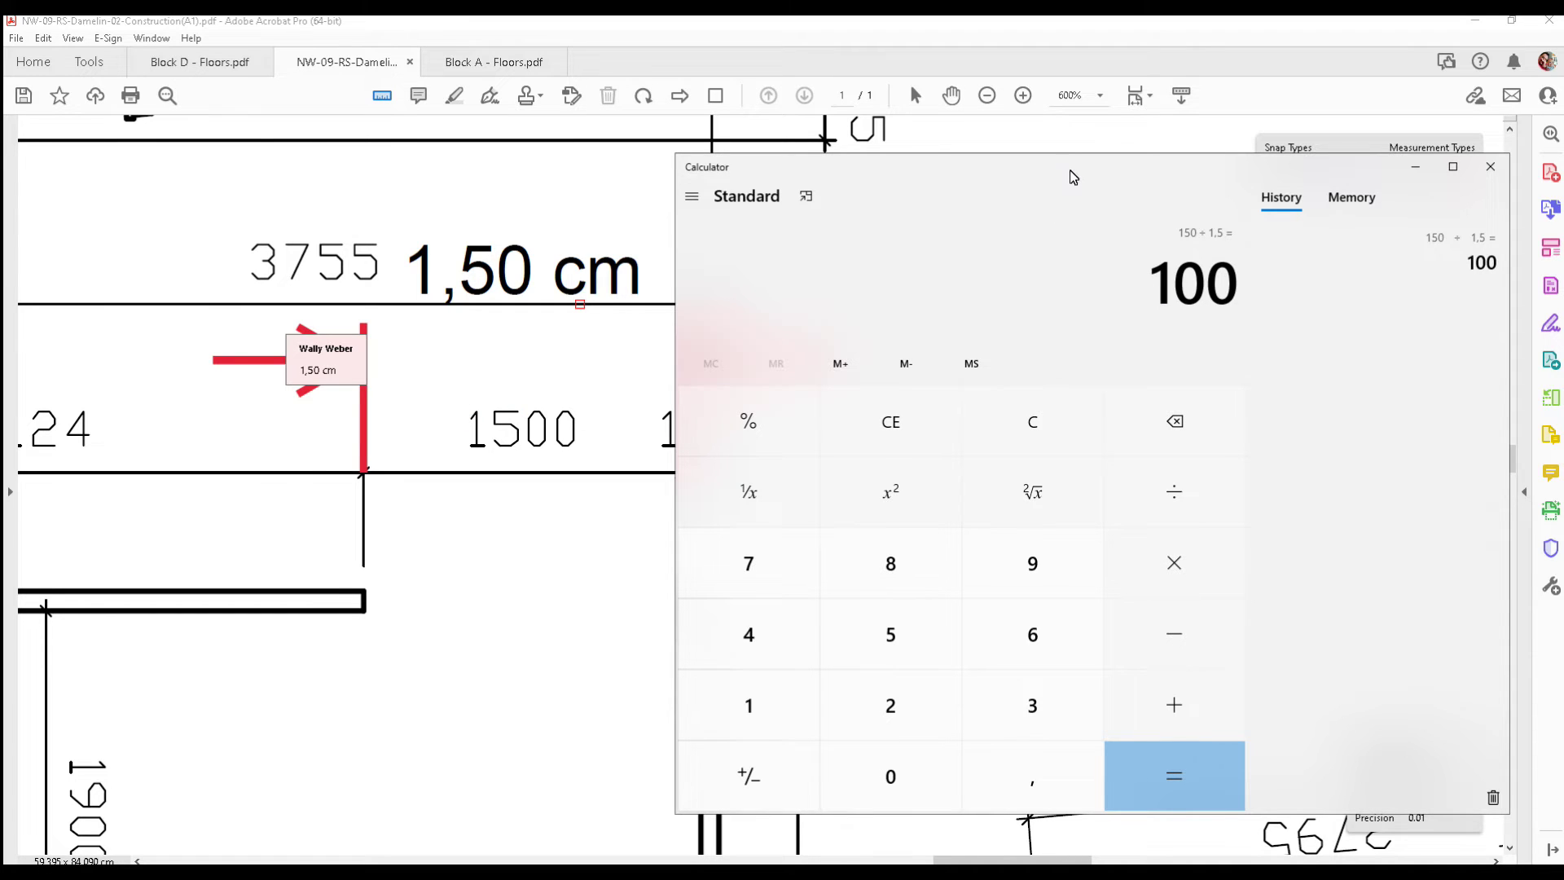
{"action": "key", "text": "alt+Tab"}
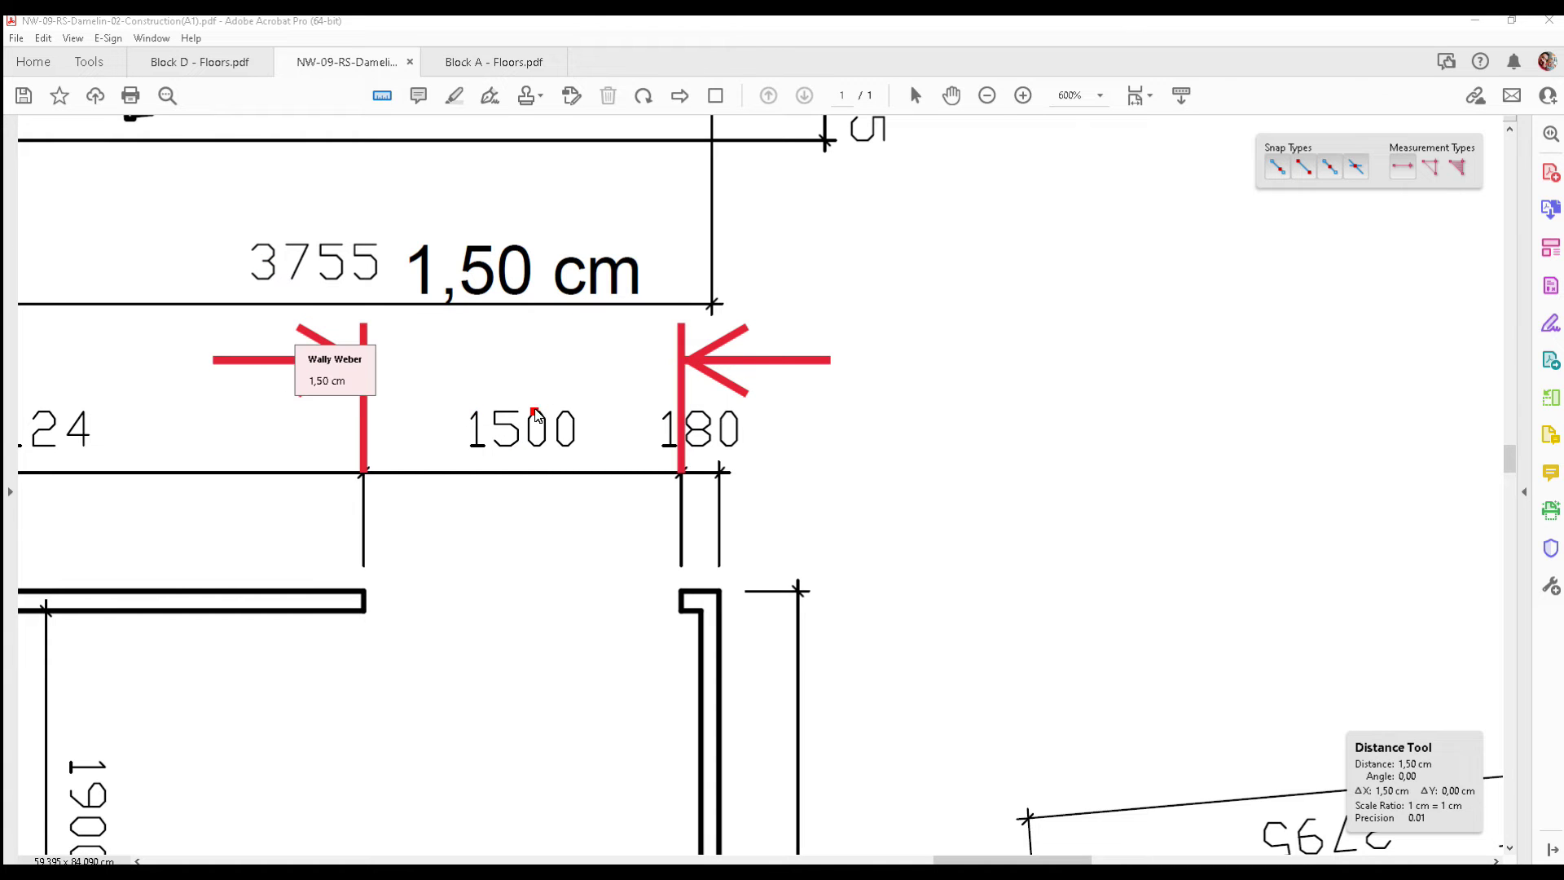
- Delete the 1,50 cm test markup from the Damelin plan and reactivate the Measuring tool
{"action": "key", "text": "Escape"}
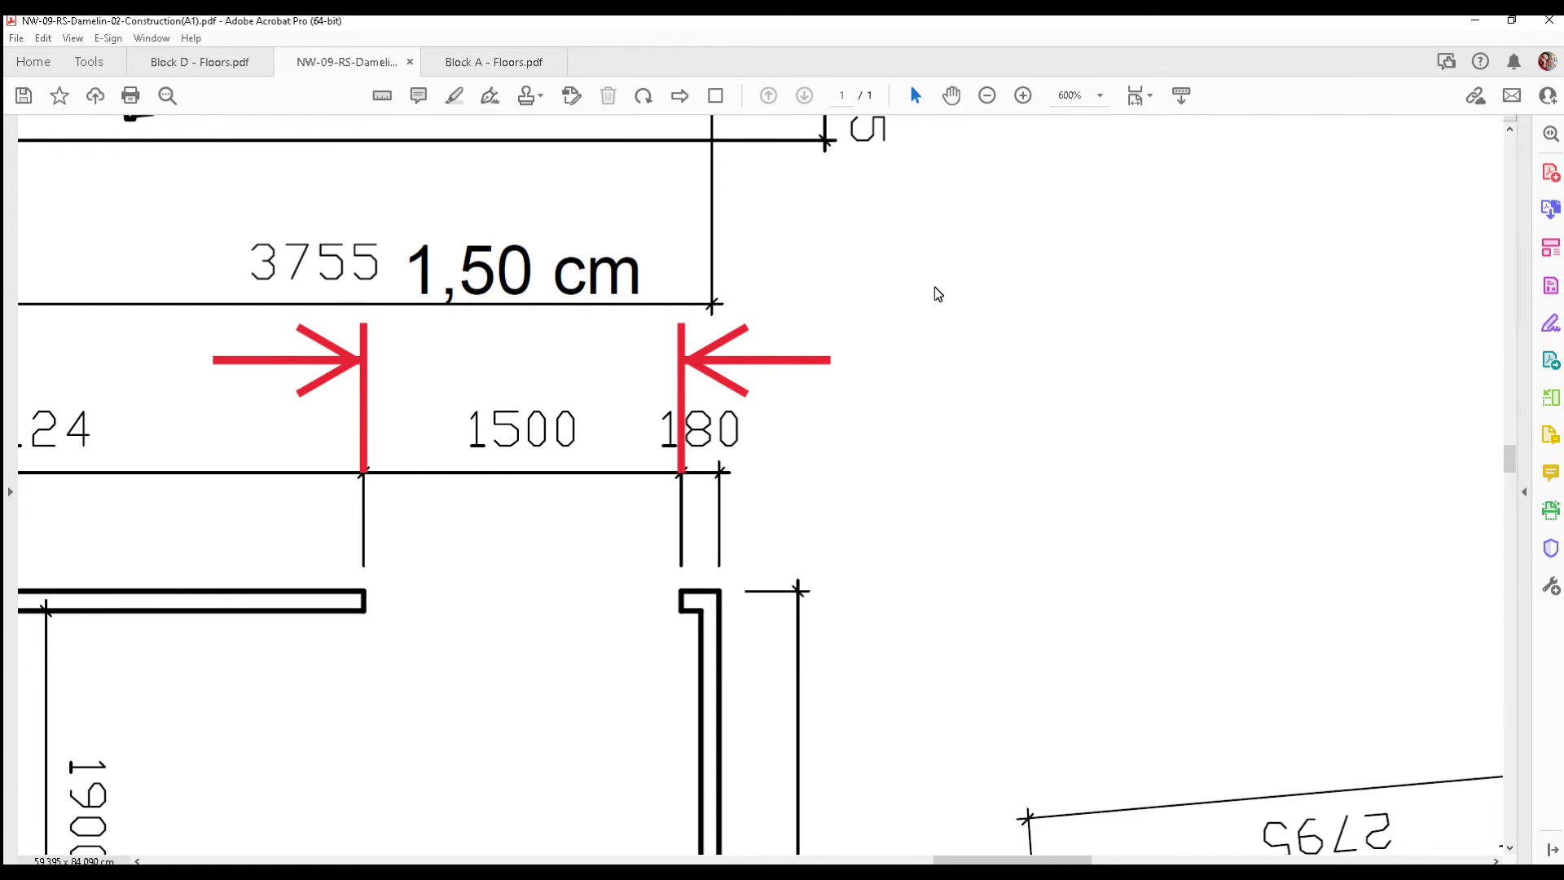
{"action": "scroll", "coordinate": [936, 294], "scroll_direction": "down", "scroll_amount": 2}
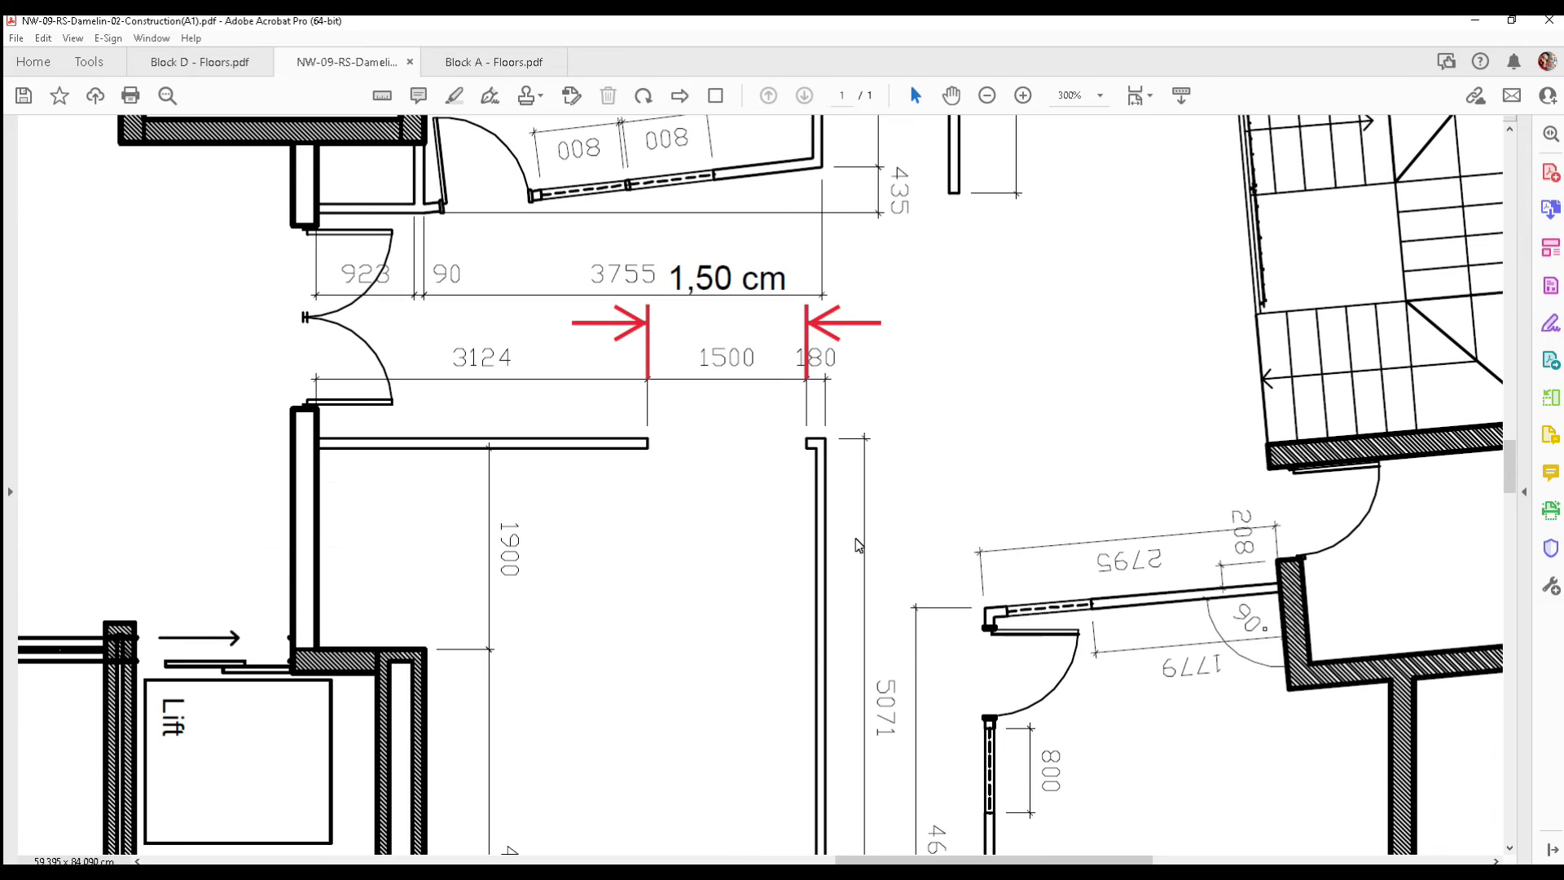
{"action": "left_click", "coordinate": [816, 328]}
{"action": "key", "text": "Delete"}
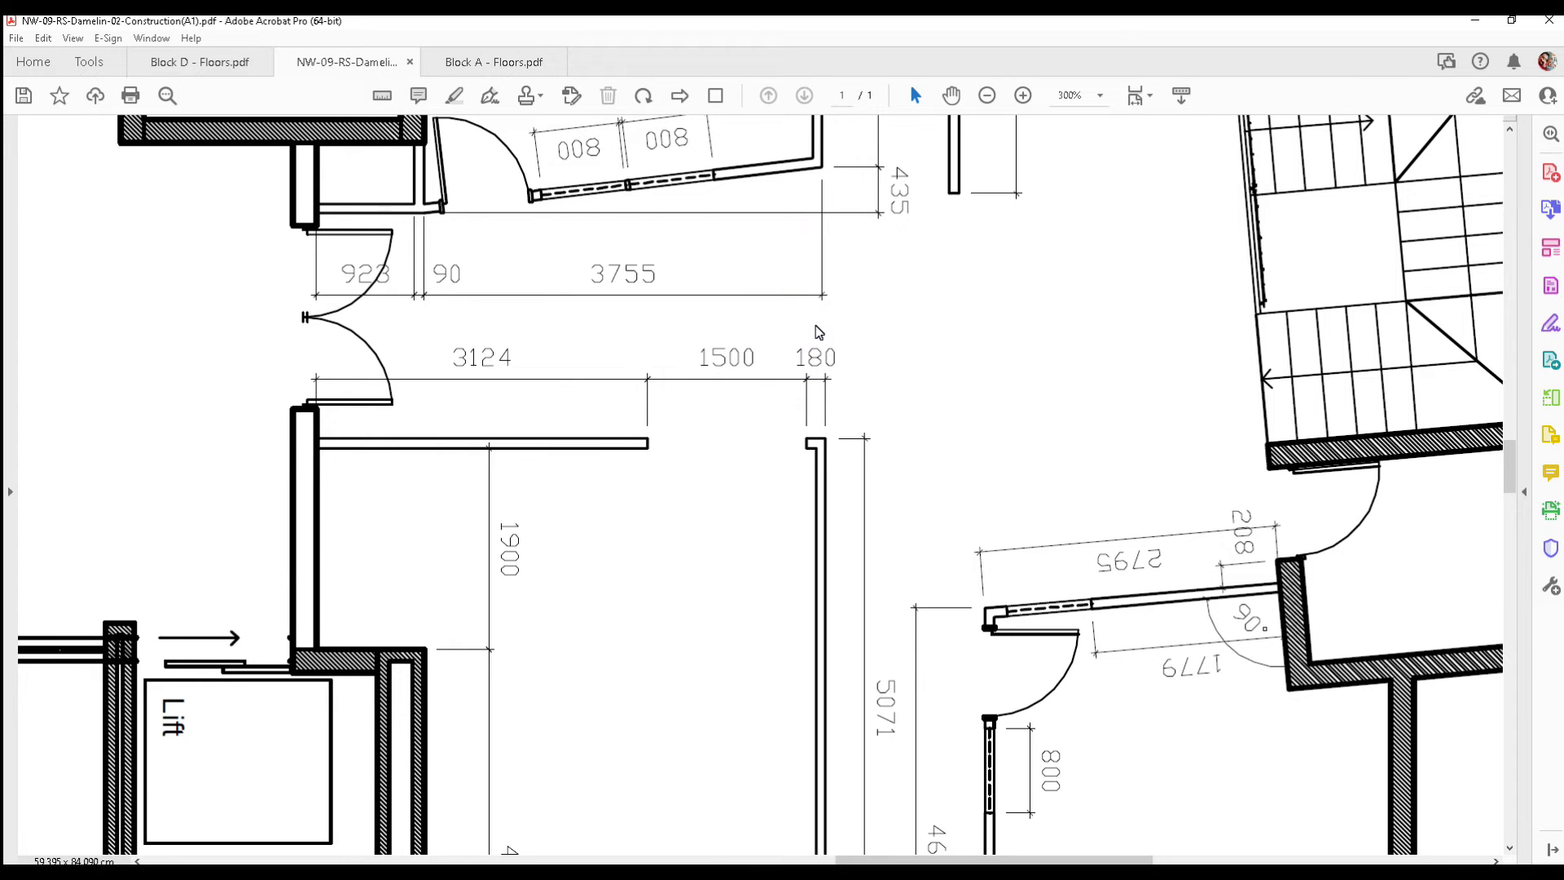
{"action": "right_click", "coordinate": [99, 306]}
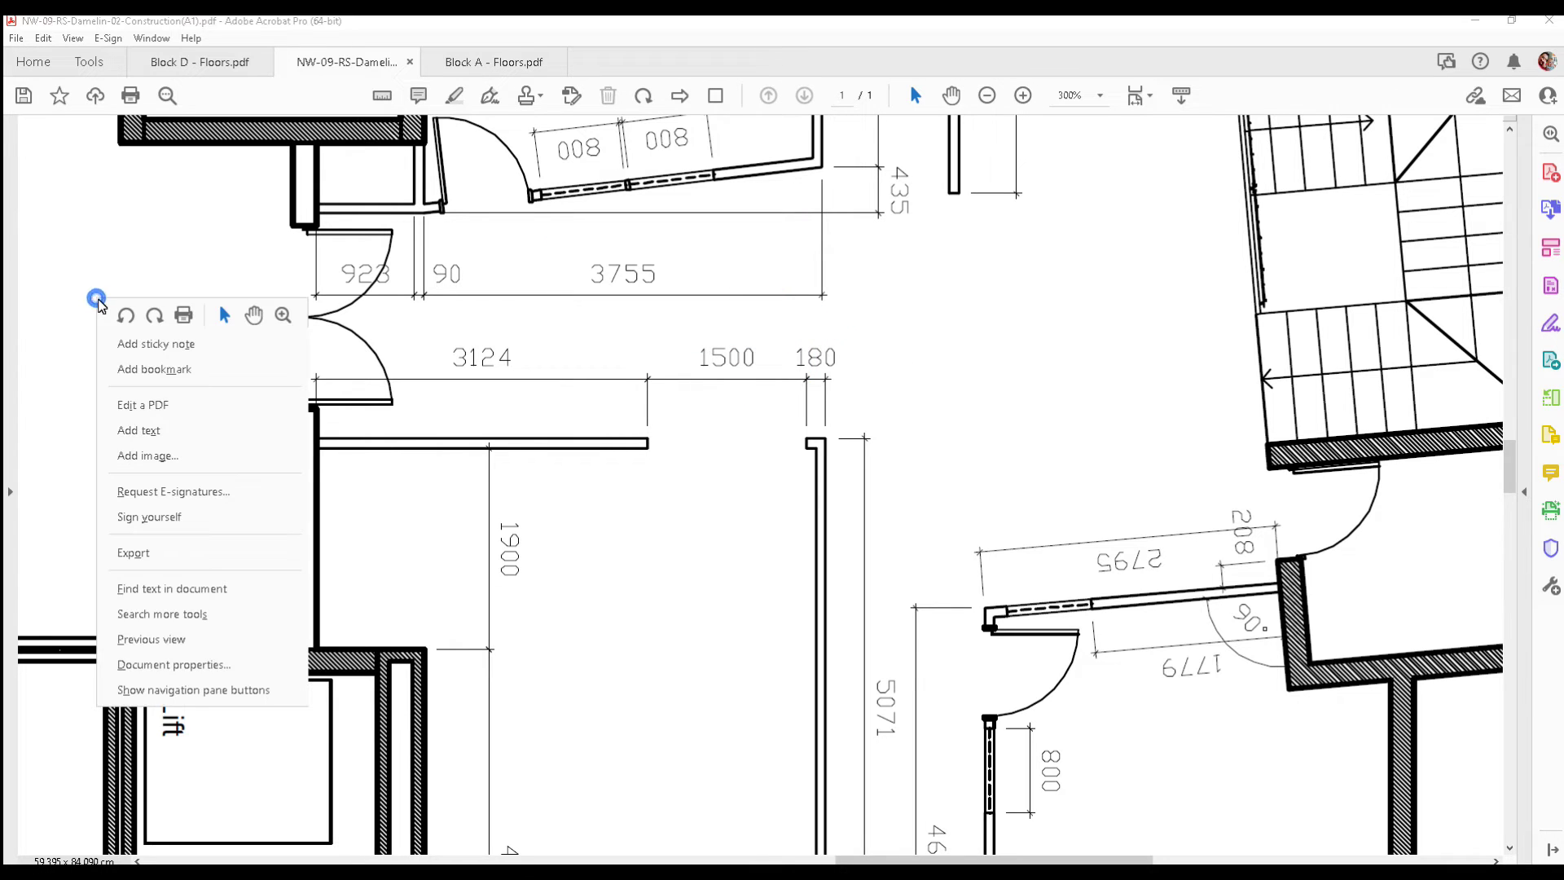
{"action": "left_click", "coordinate": [392, 96]}
{"action": "left_click", "coordinate": [391, 96]}
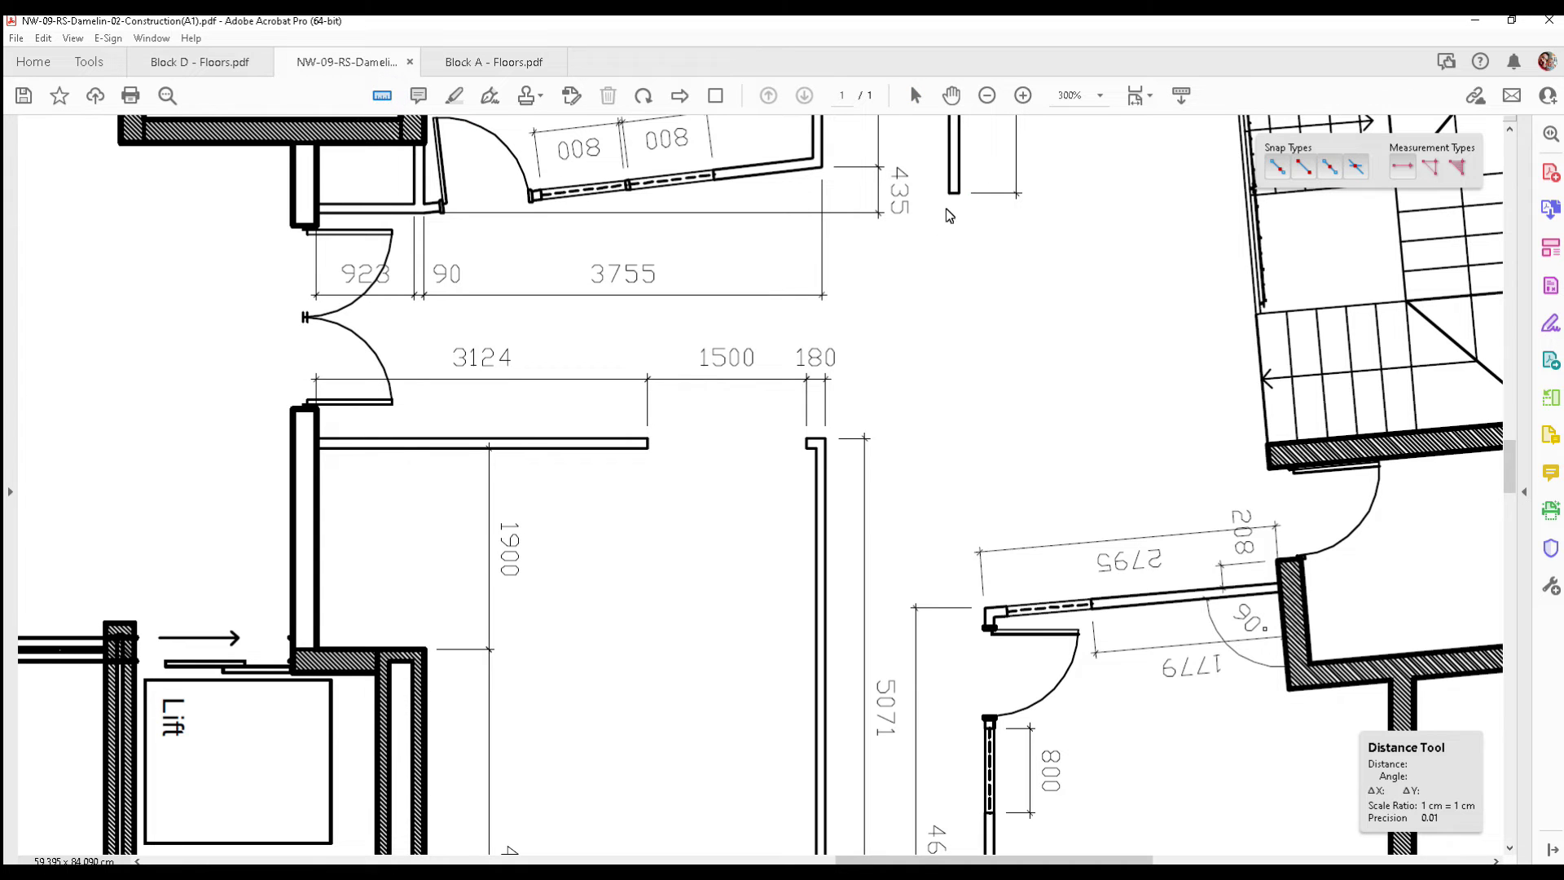
- Change the drawing's scale ratio to 1 cm = 100 cm with 0.01 precision
{"action": "right_click", "coordinate": [945, 292]}
{"action": "left_click", "coordinate": [1000, 304]}
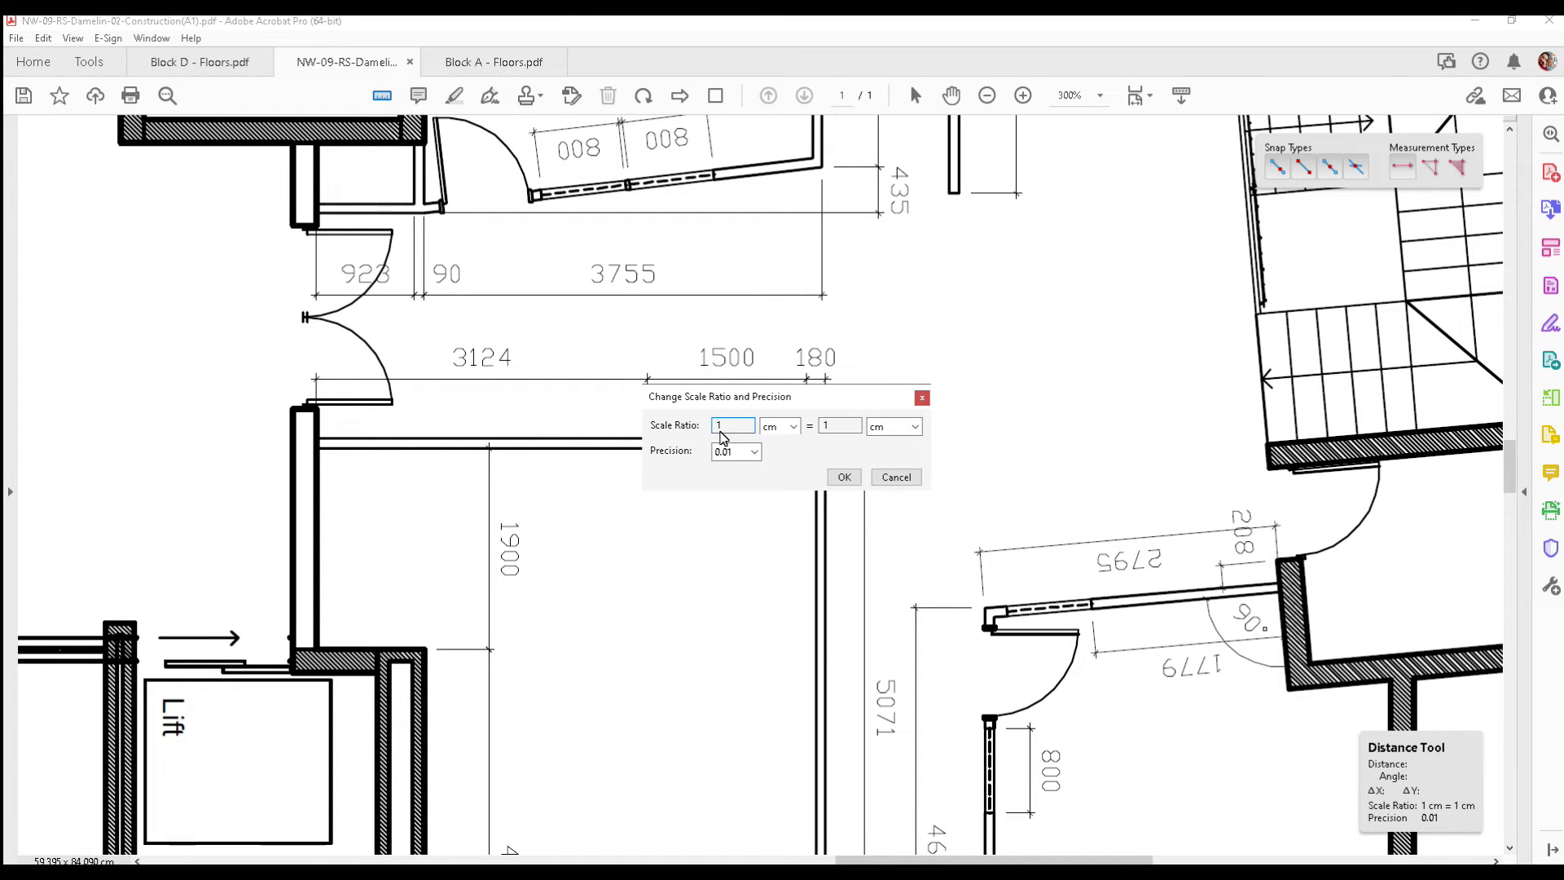
{"action": "left_click", "coordinate": [844, 429]}
{"action": "left_click", "coordinate": [850, 477]}
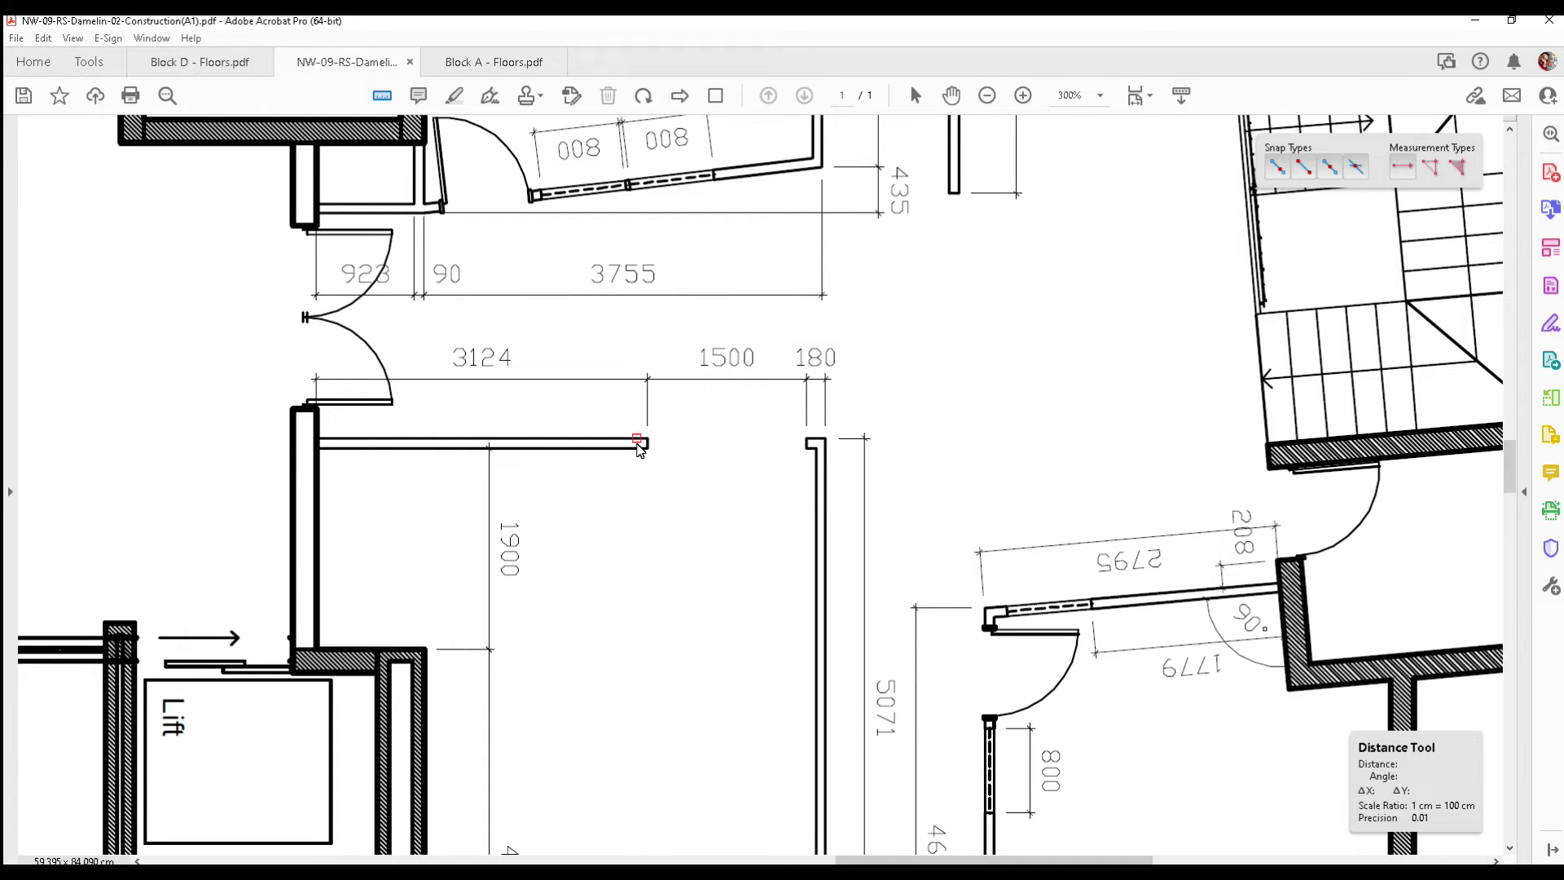
- Measure the 1500 opening between its dimension ticks, reading 149,86 cm
{"action": "scroll", "coordinate": [758, 417], "scroll_direction": "up", "scroll_amount": 1}
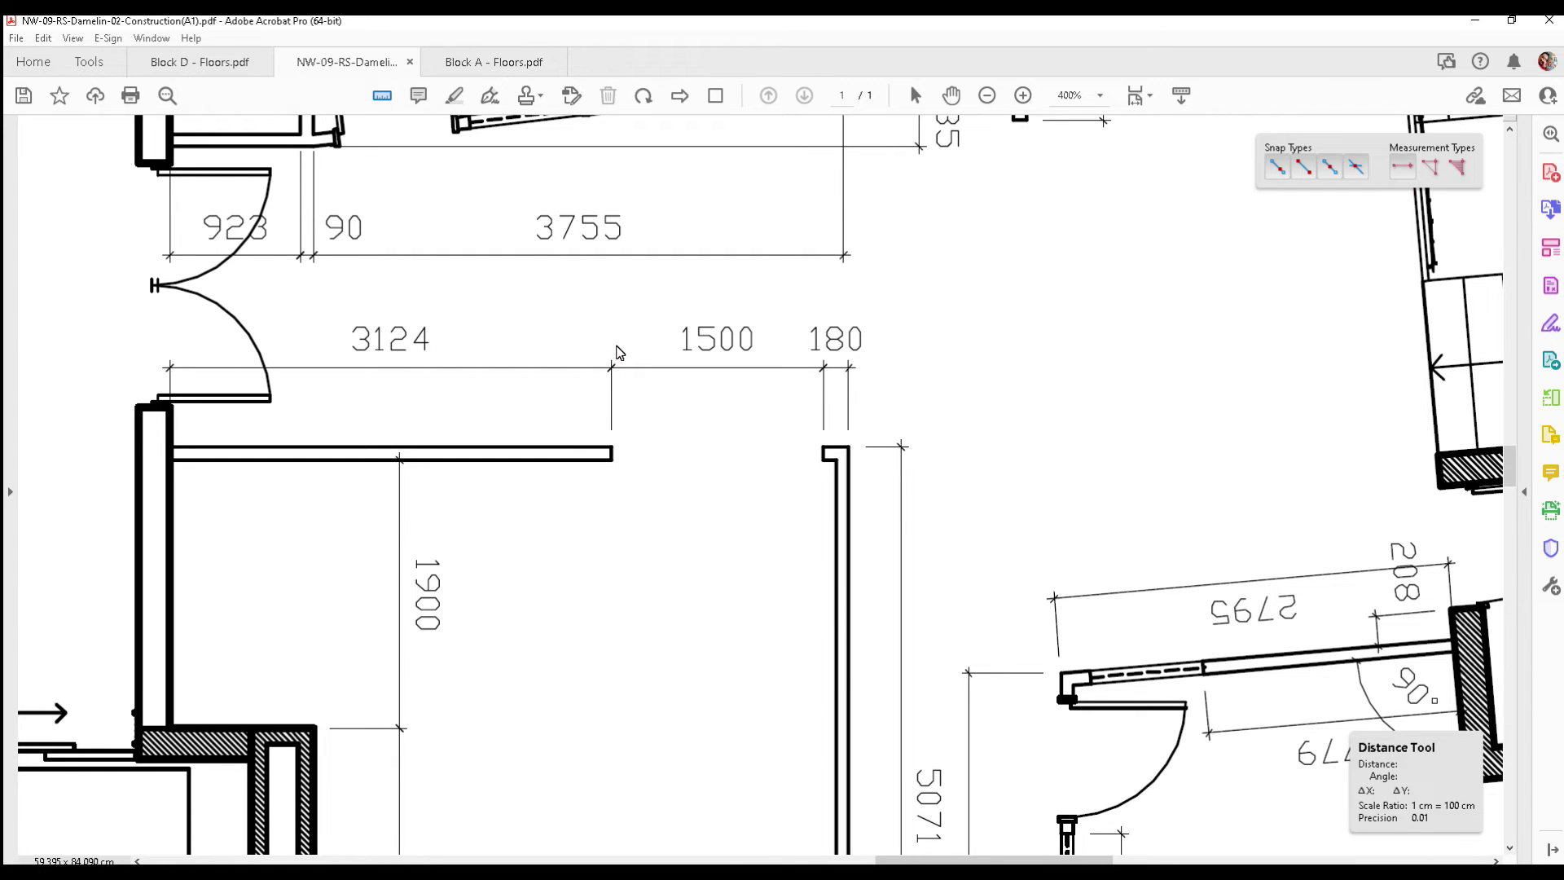
{"action": "scroll", "coordinate": [619, 370], "scroll_direction": "up", "scroll_amount": 2}
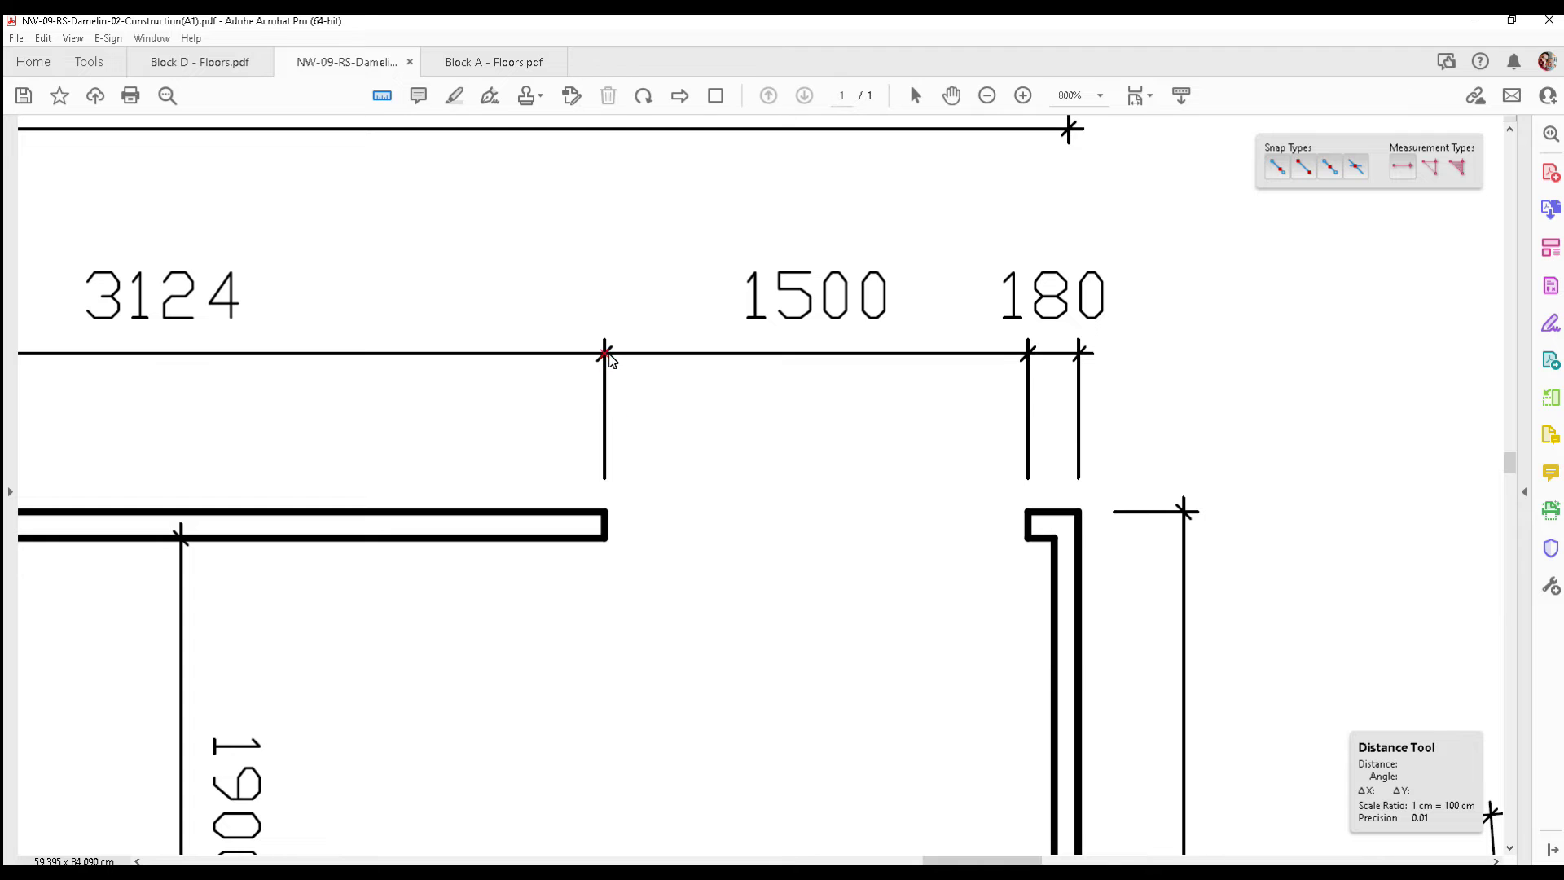
{"action": "left_click", "coordinate": [604, 353]}
{"action": "left_click", "coordinate": [1030, 355]}
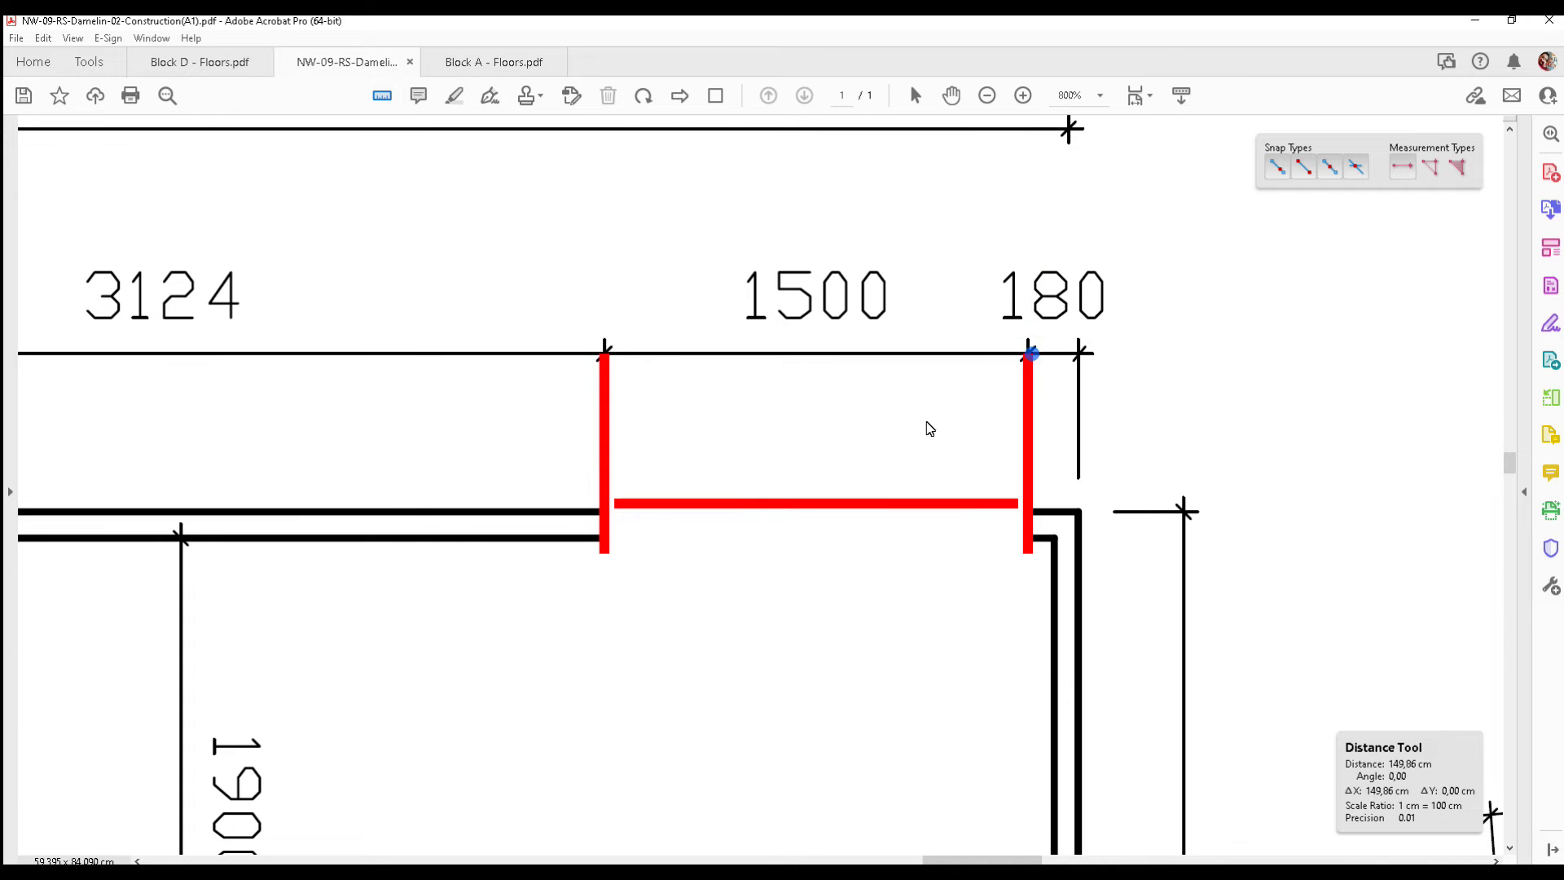
{"action": "left_click", "coordinate": [922, 628]}
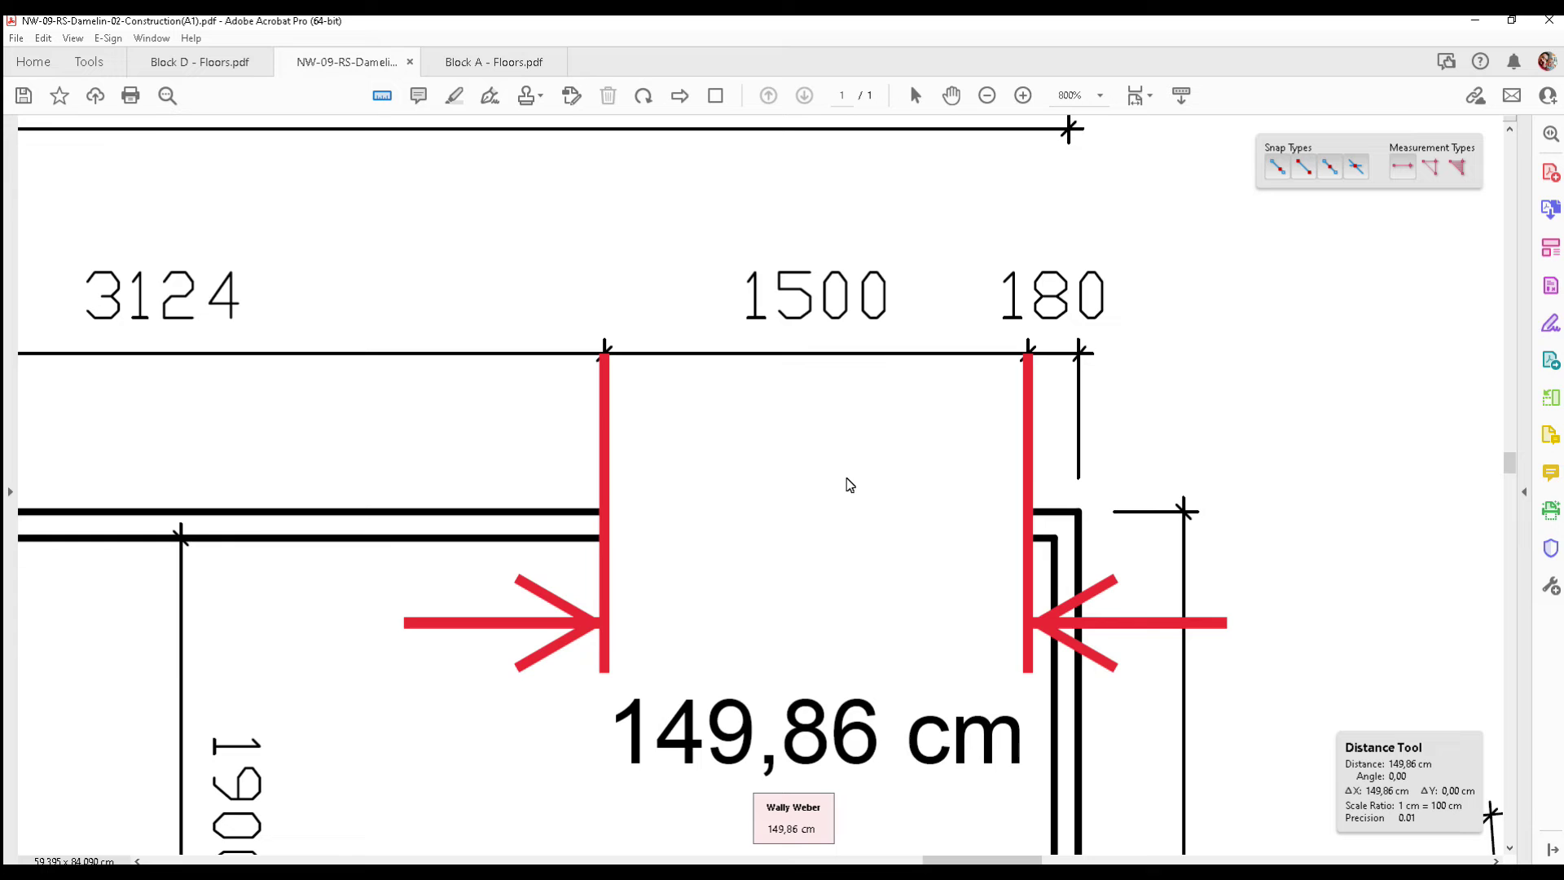
- Exit distance measuring and select the 149,86 cm test measurement
{"action": "scroll", "coordinate": [833, 472], "scroll_direction": "down", "scroll_amount": 2}
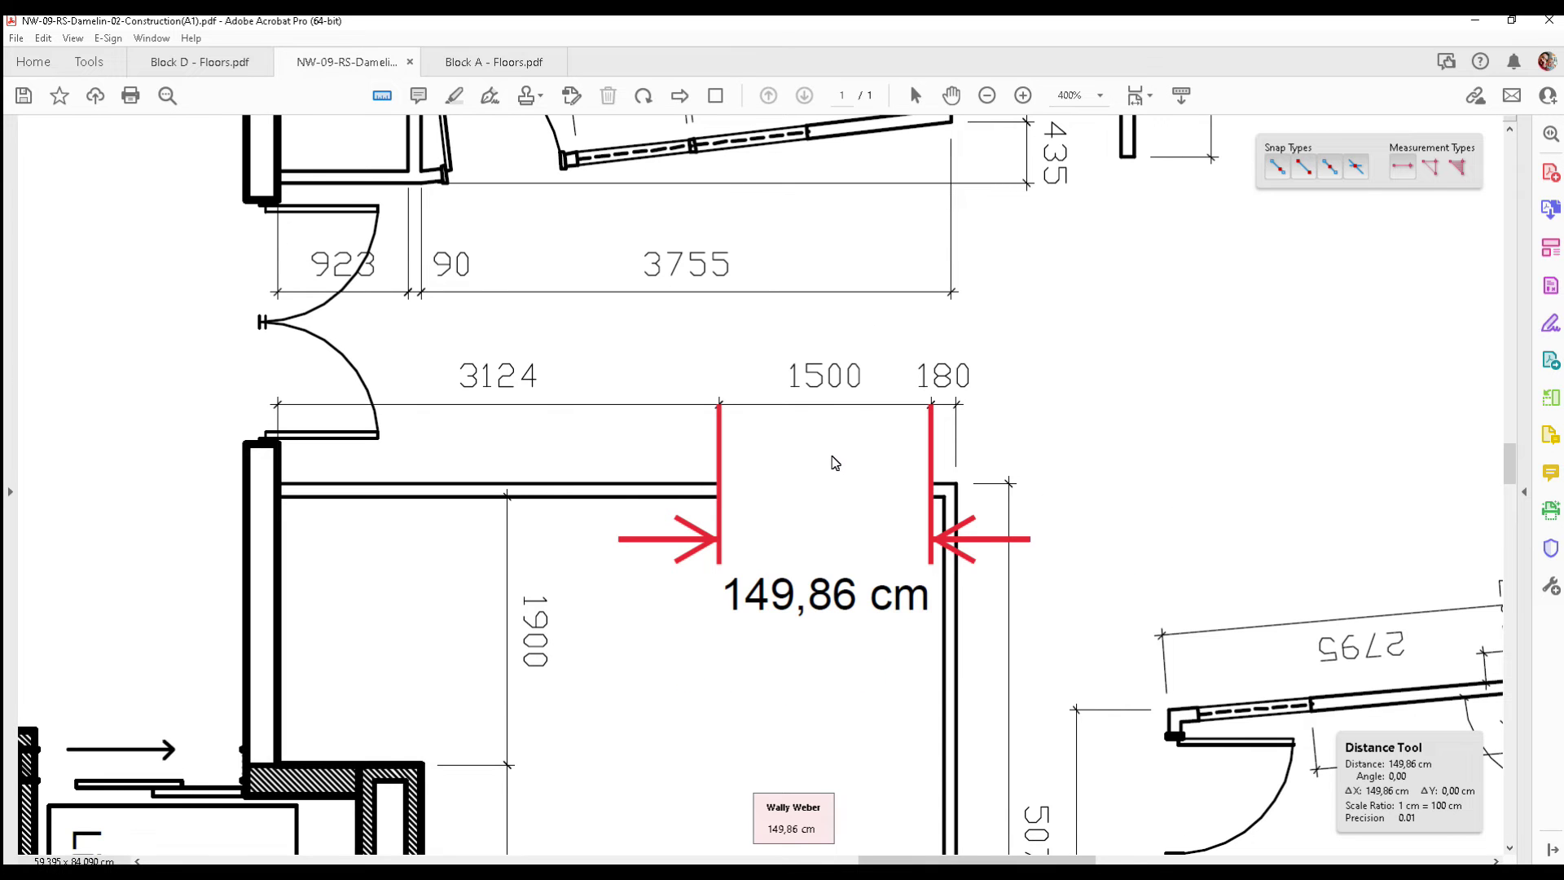
{"action": "scroll", "coordinate": [835, 463], "scroll_direction": "down", "scroll_amount": 1}
{"action": "scroll", "coordinate": [839, 499], "scroll_direction": "down", "scroll_amount": 4}
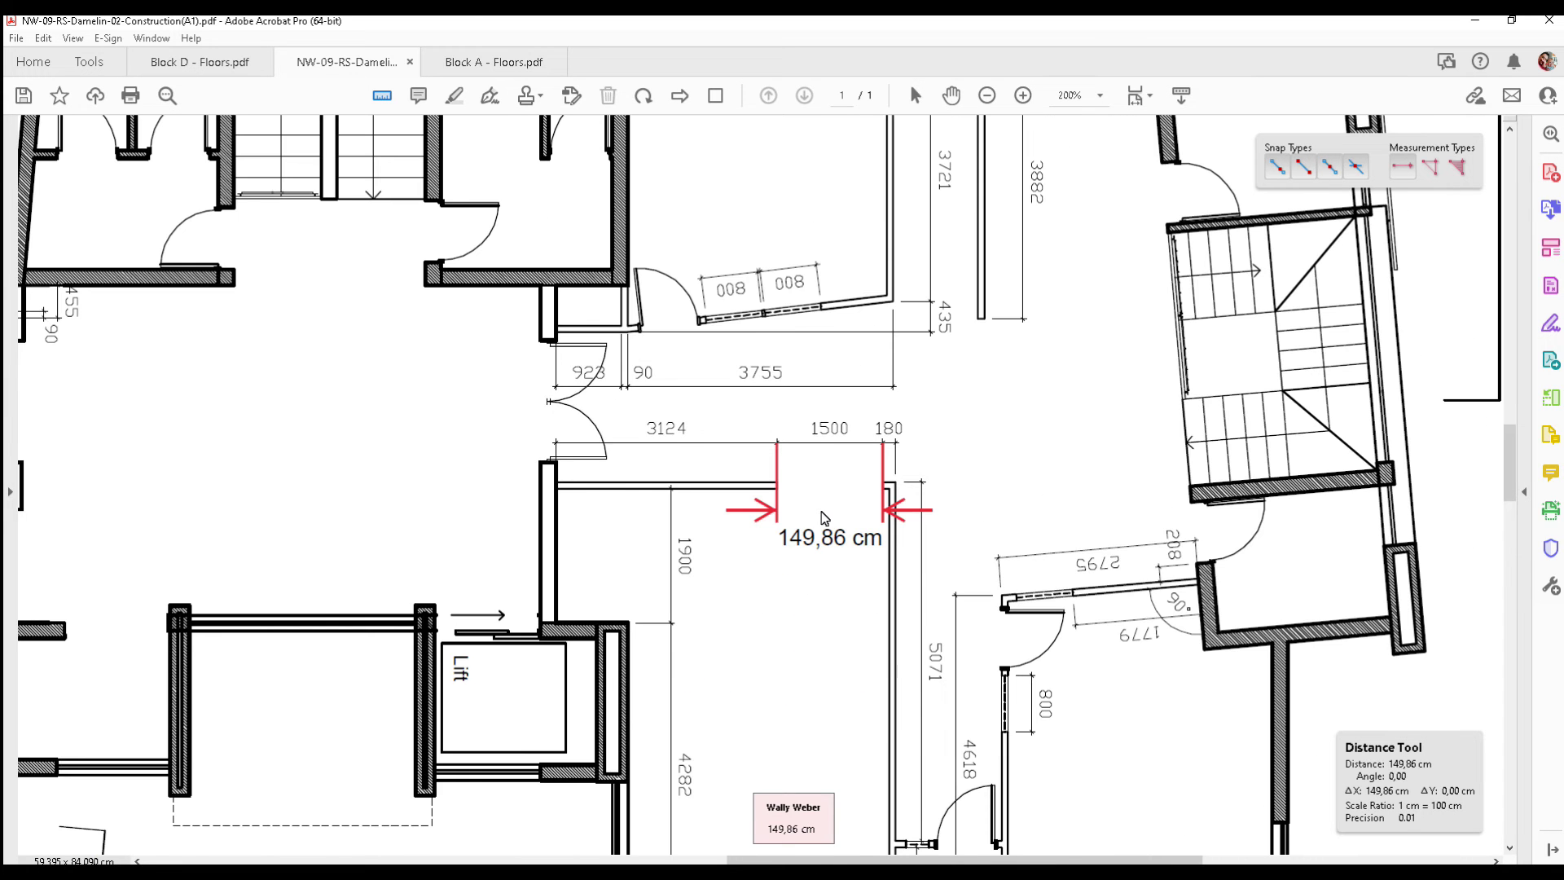
{"action": "scroll", "coordinate": [801, 588], "scroll_direction": "up", "scroll_amount": 2}
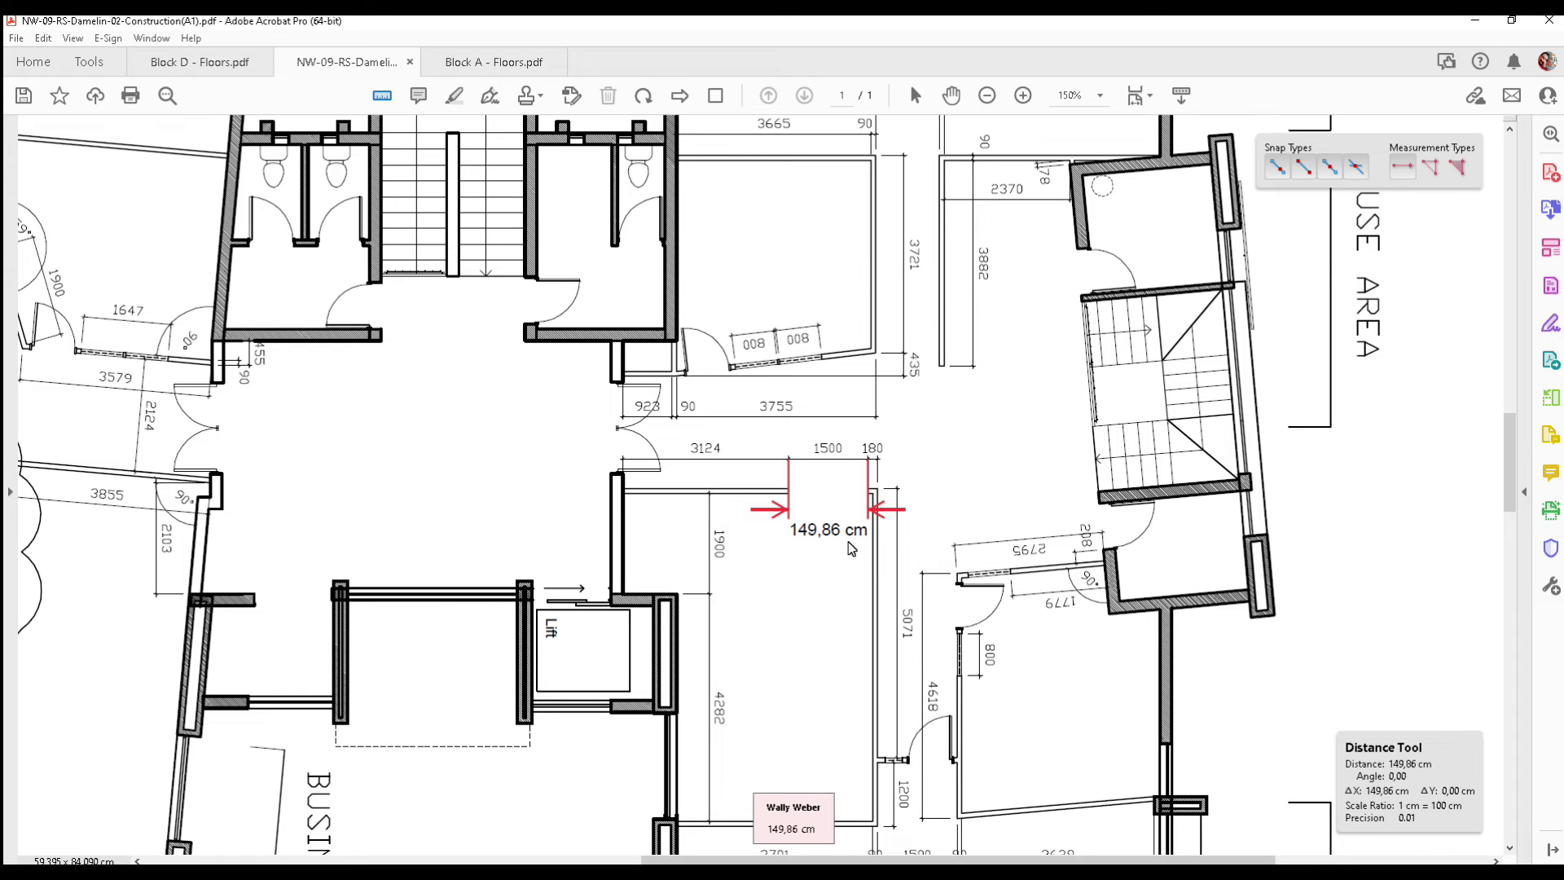
{"action": "key", "text": "Escape"}
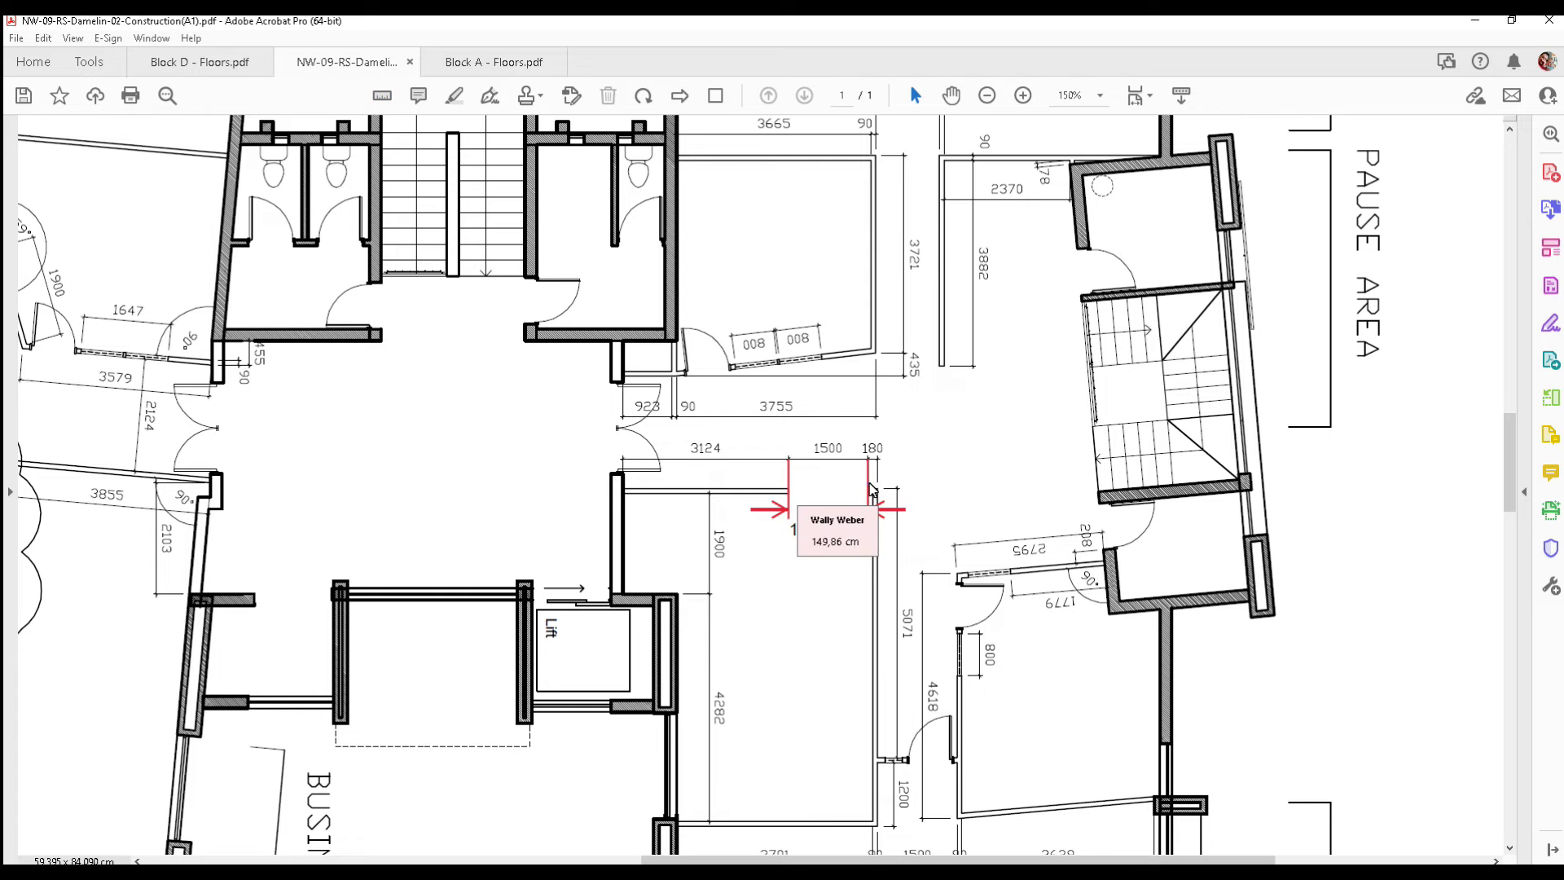
{"action": "left_click", "coordinate": [872, 492]}
- Delete the 149,86 cm test measurement from the Damelin plan
{"action": "key", "text": "Delete"}
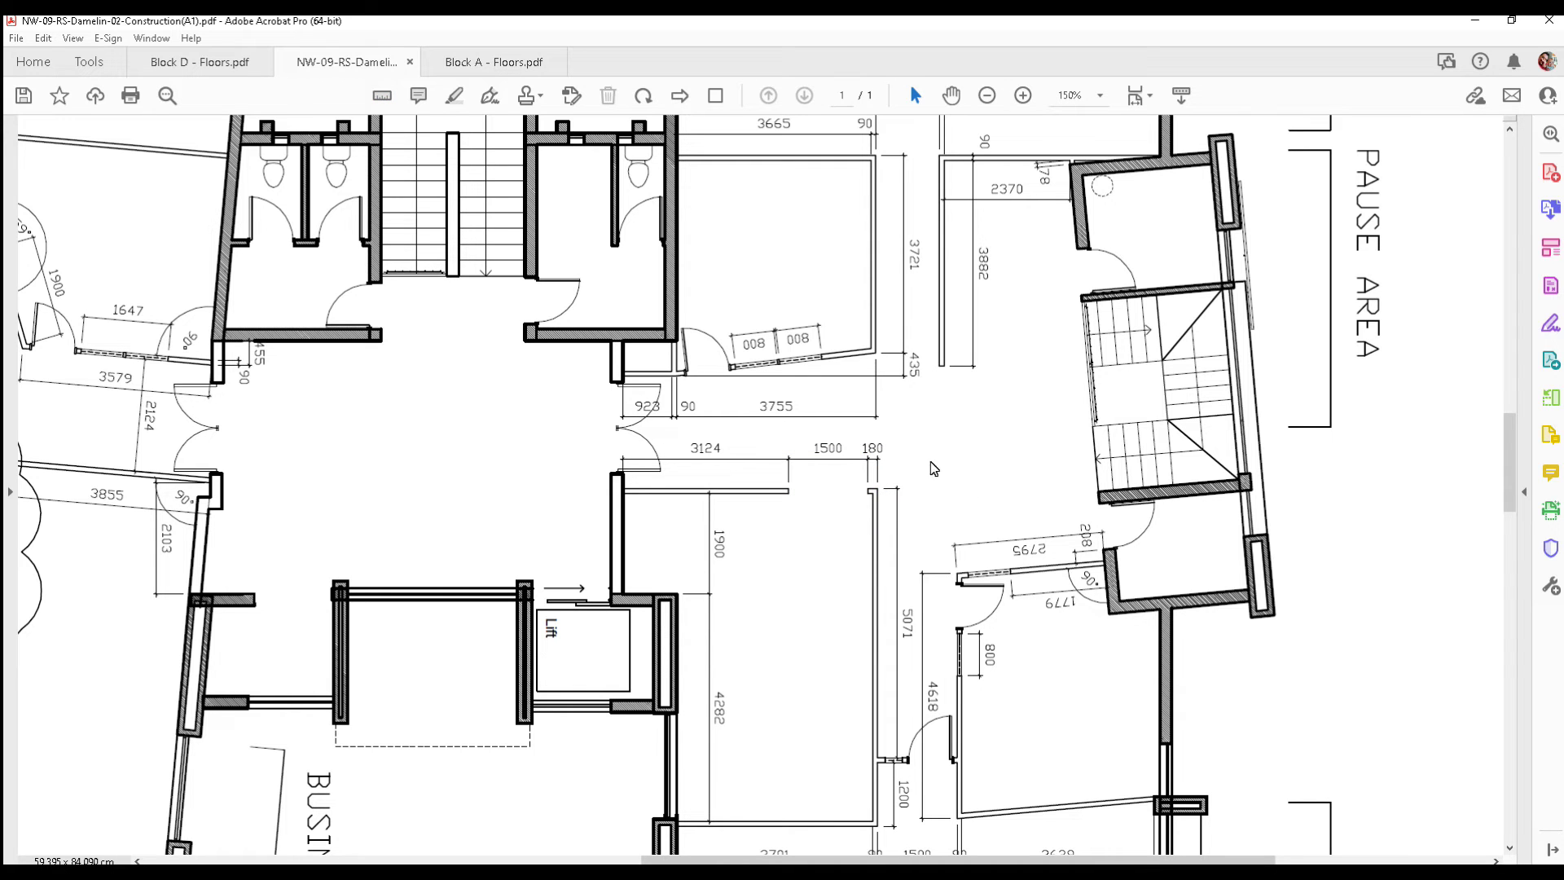
{"action": "scroll", "coordinate": [693, 528], "scroll_direction": "down", "scroll_amount": 3}
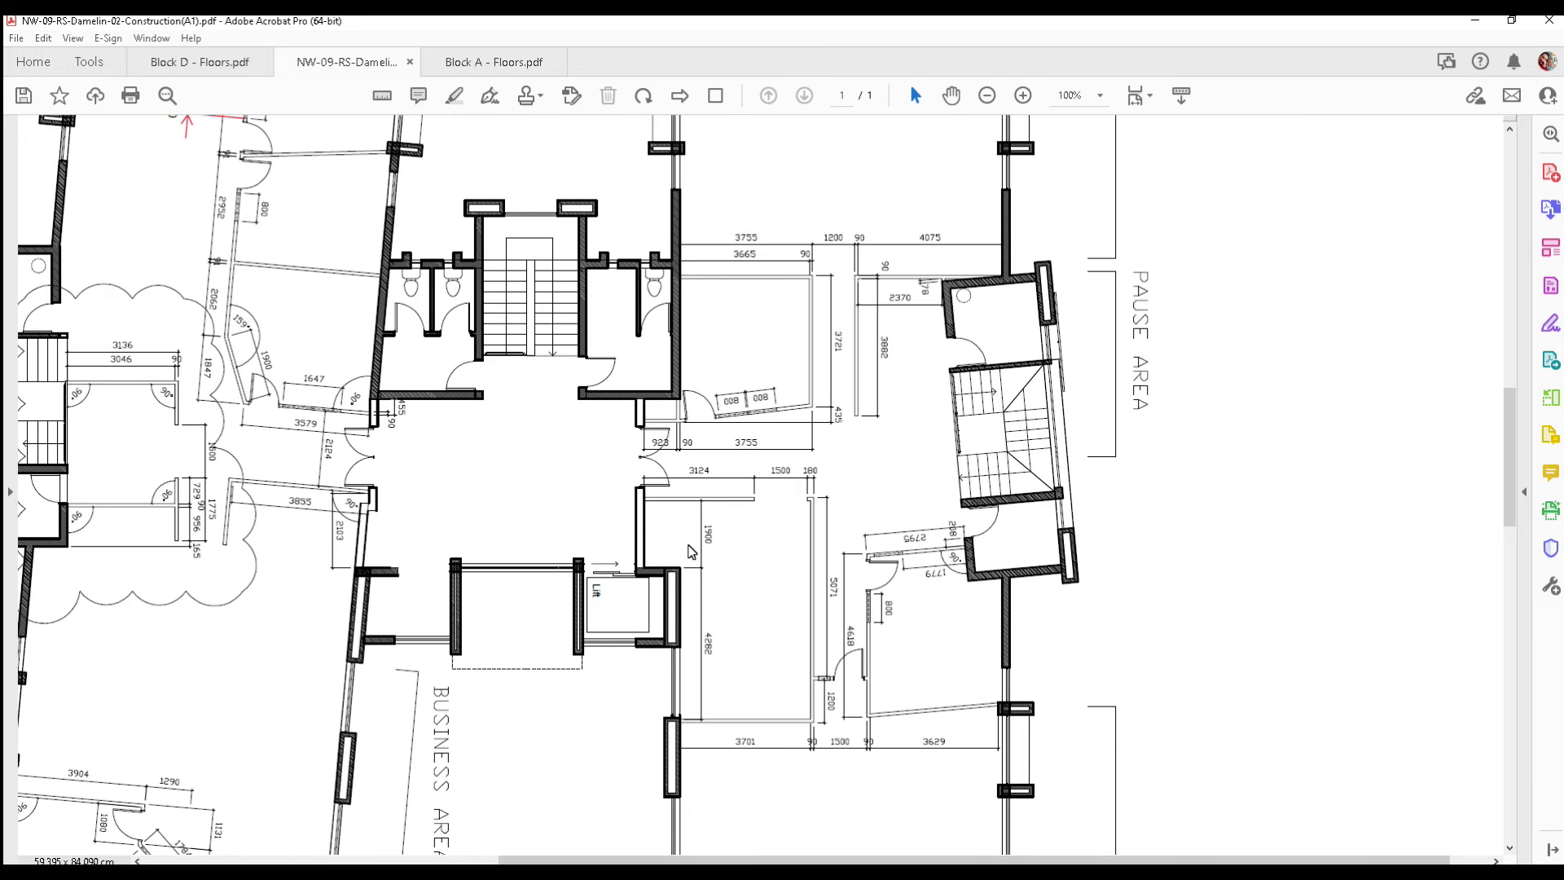
{"action": "scroll", "coordinate": [698, 506], "scroll_direction": "up", "scroll_amount": 5}
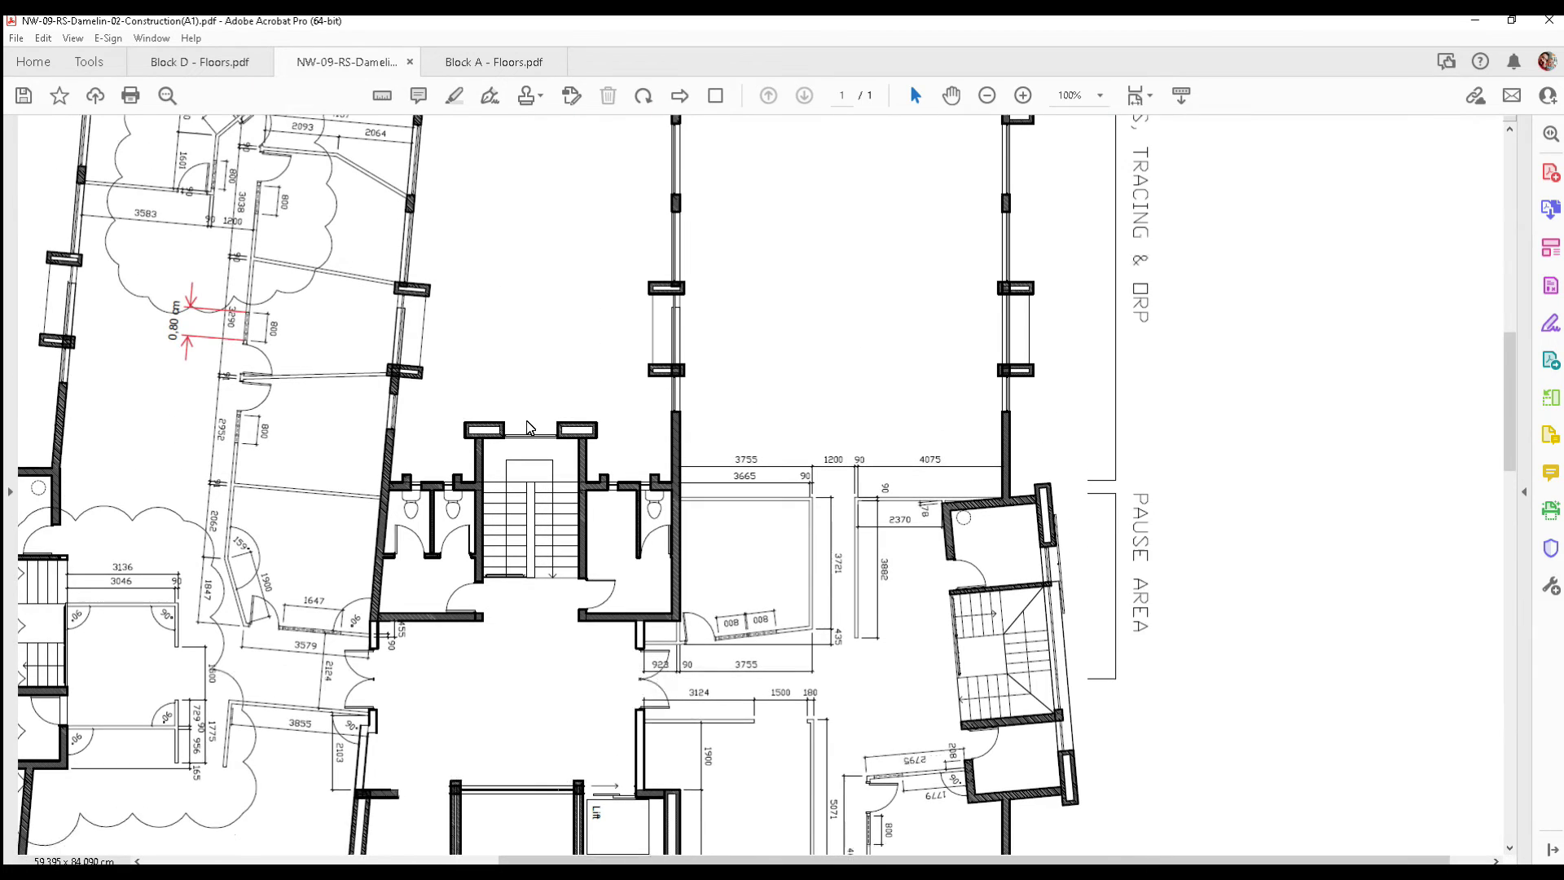
- Switch to Block A - Floors.pdf, showing its second-floor plan at 66.7%
{"action": "scroll", "coordinate": [507, 434], "scroll_direction": "up", "scroll_amount": 1}
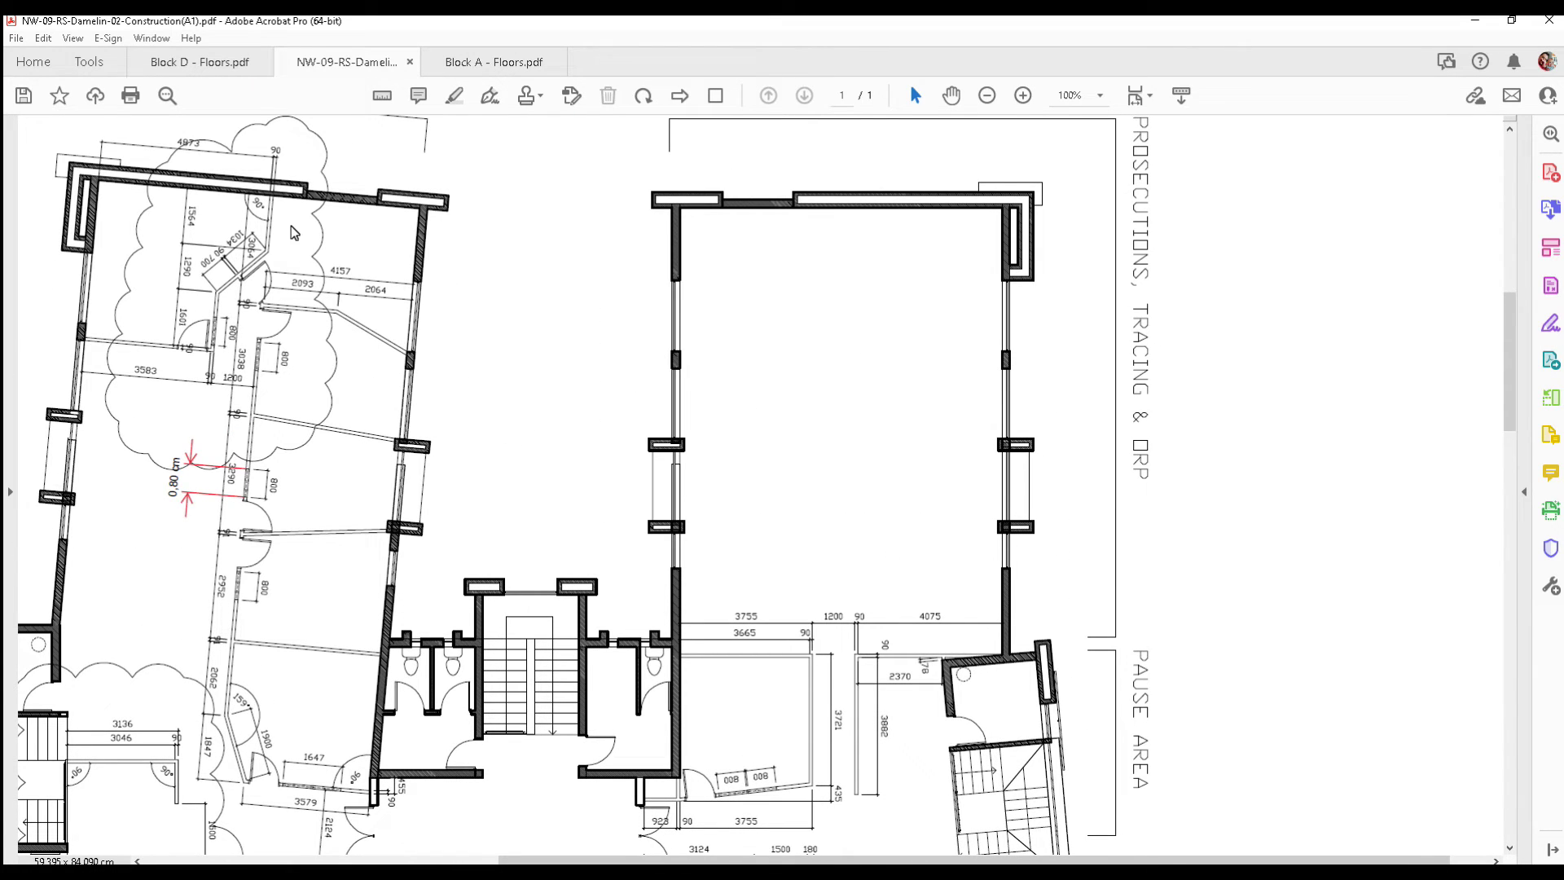
{"action": "left_click", "coordinate": [514, 62]}
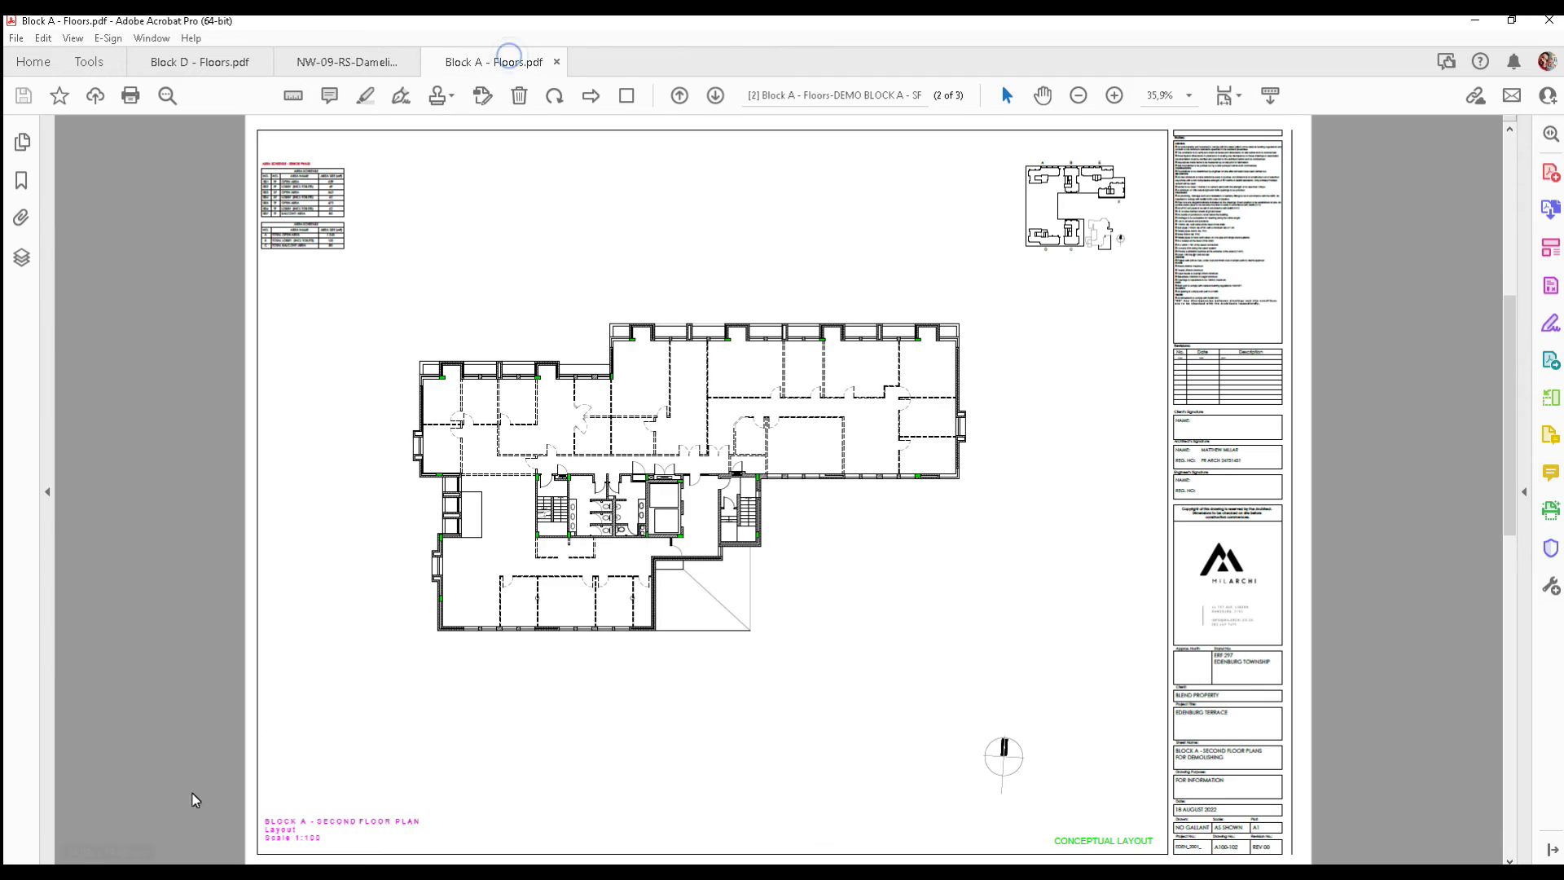
{"action": "scroll", "coordinate": [324, 761], "scroll_direction": "up", "scroll_amount": 3}
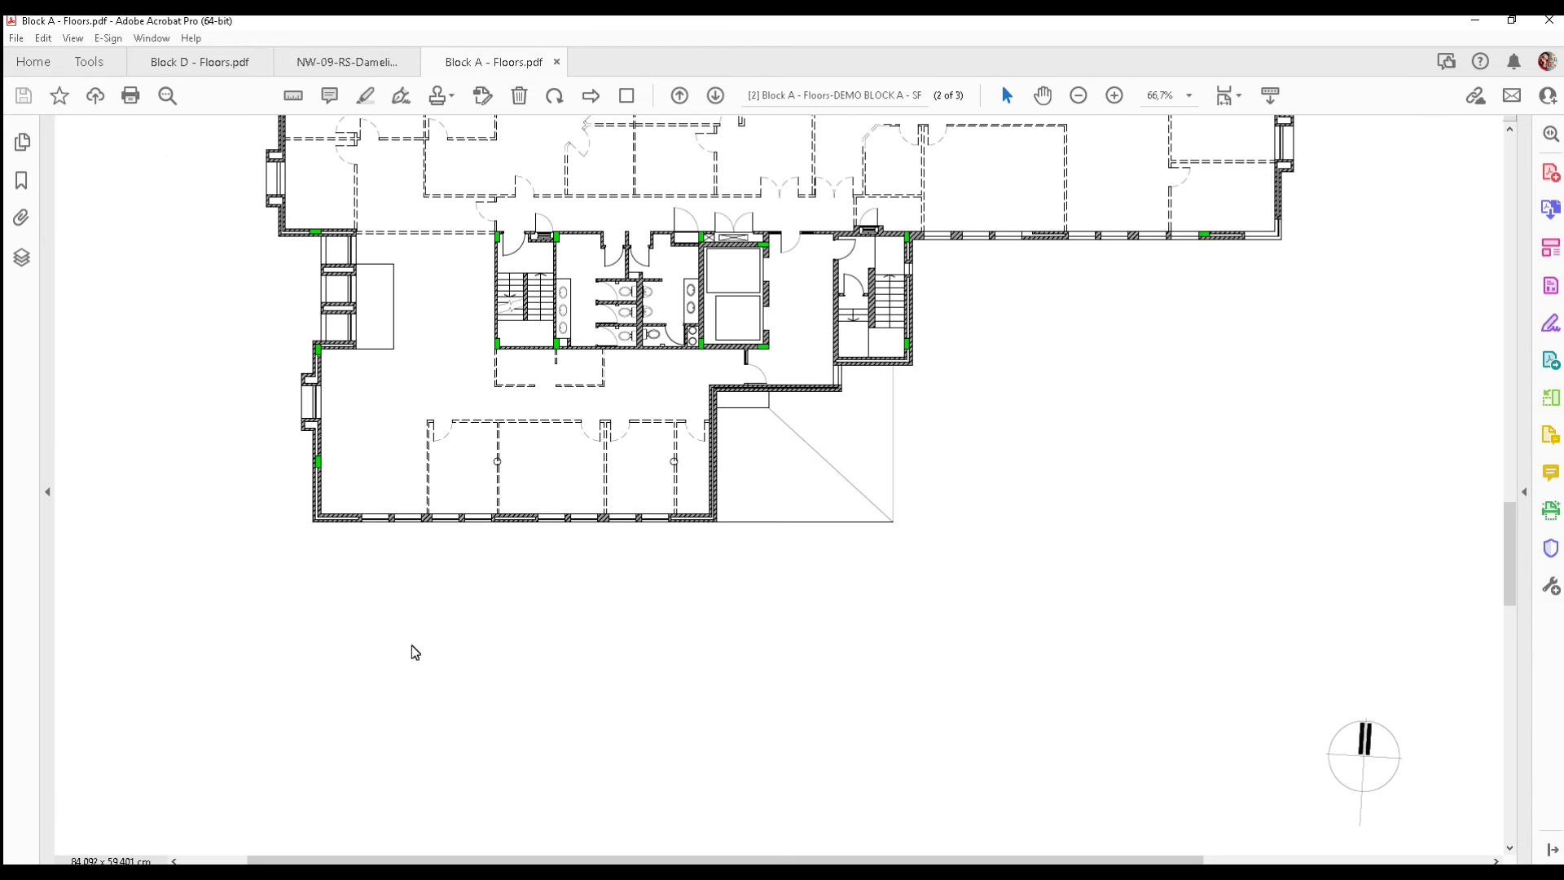
- Set Block A's measuring scale to 1 cm = 100 cm, precision 0.01, and choose Area measurement
{"action": "scroll", "coordinate": [613, 359], "scroll_direction": "down", "scroll_amount": 2}
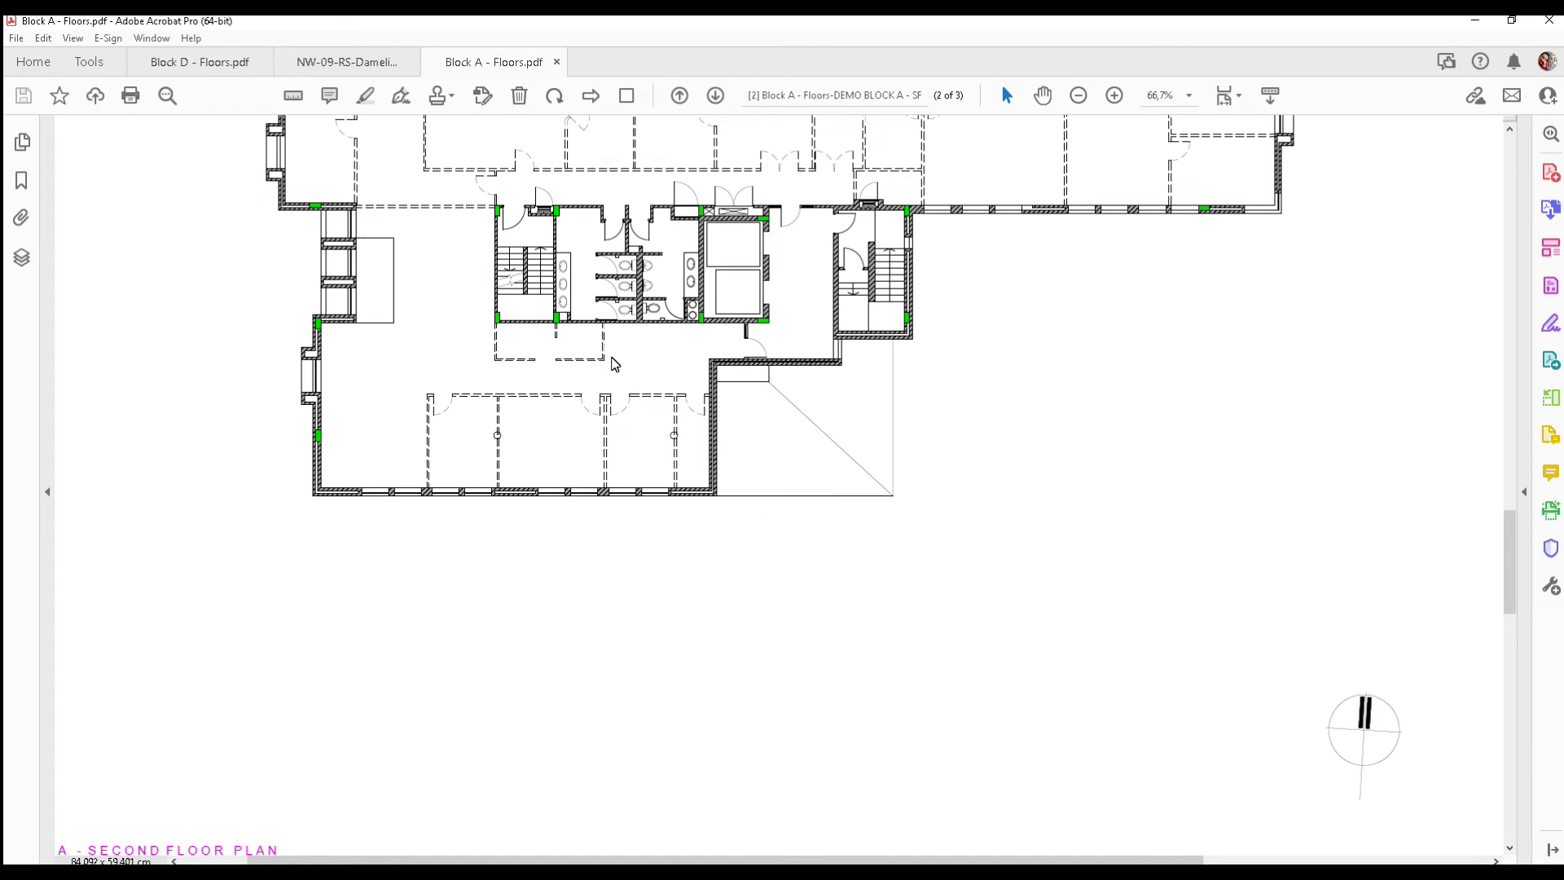
{"action": "scroll", "coordinate": [613, 358], "scroll_direction": "down", "scroll_amount": 5}
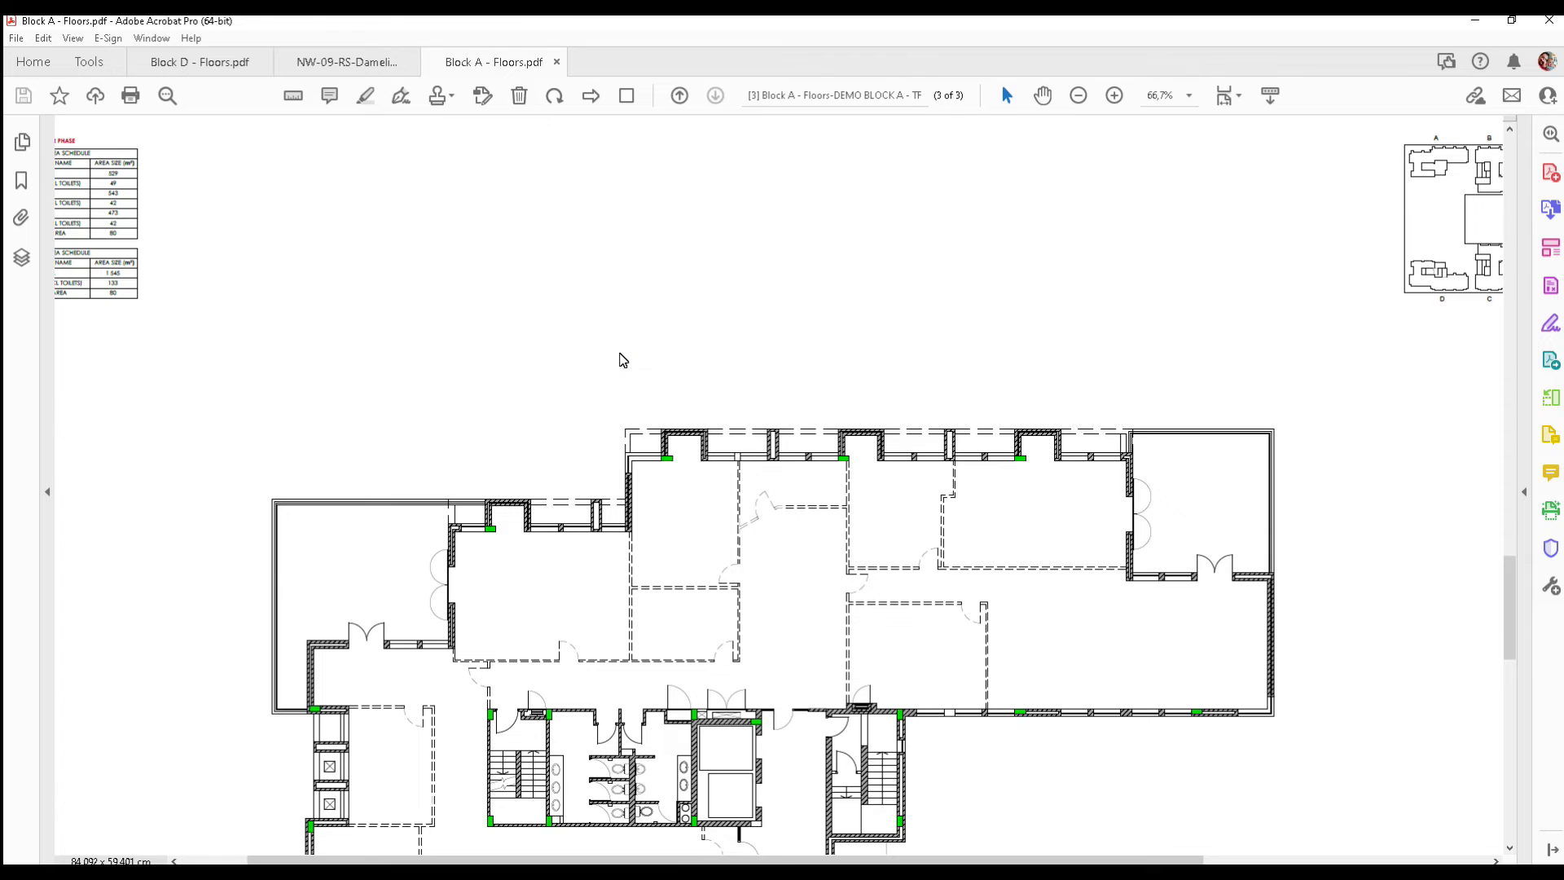
{"action": "scroll", "coordinate": [619, 359], "scroll_direction": "up", "scroll_amount": 5}
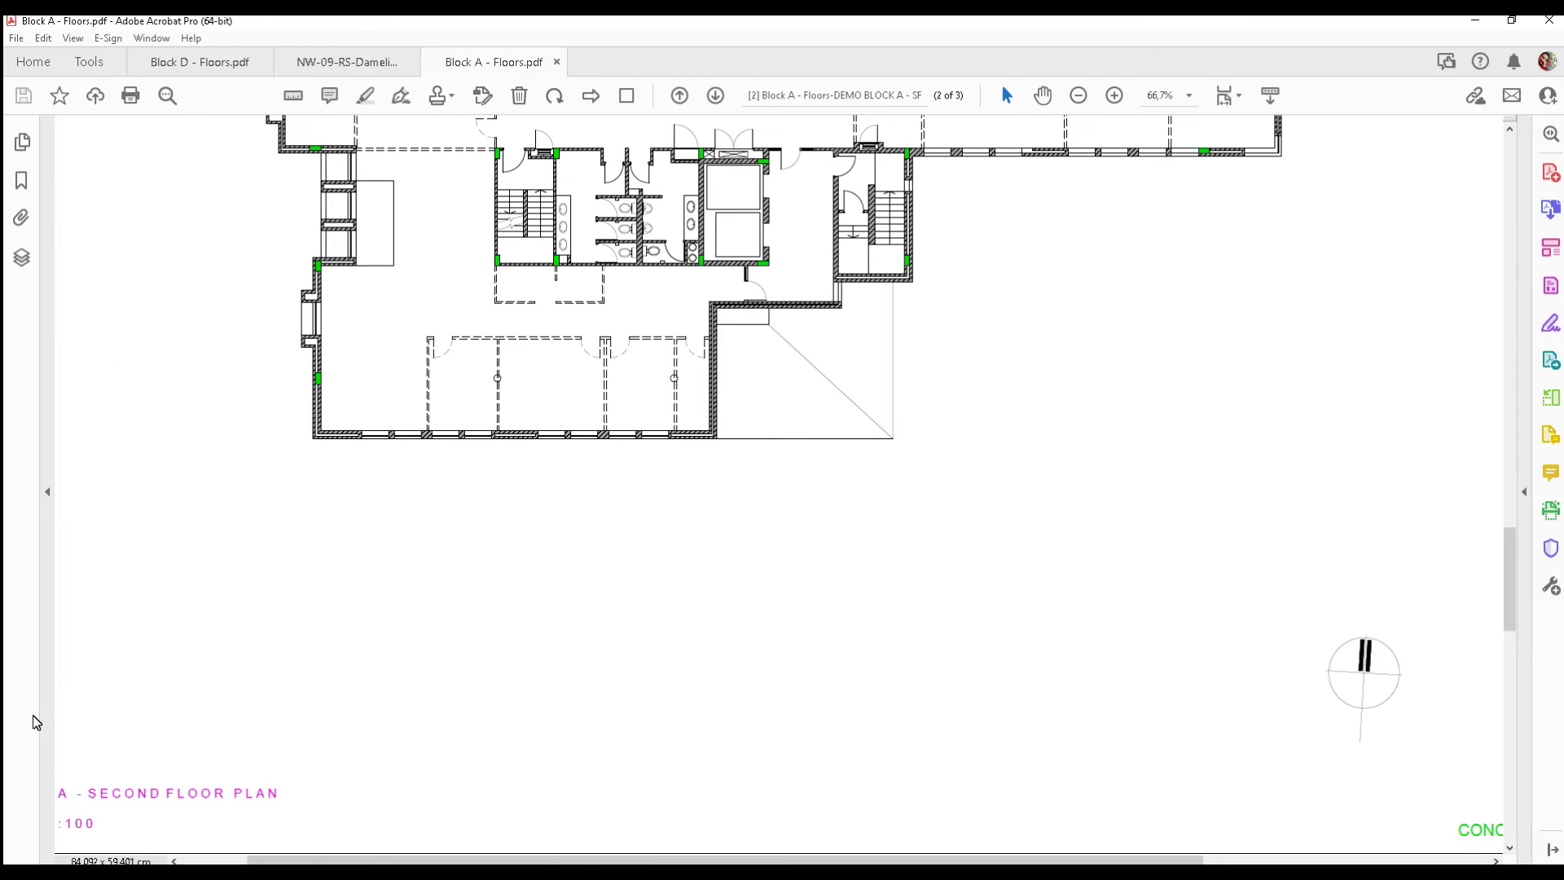
{"action": "left_click", "coordinate": [293, 95]}
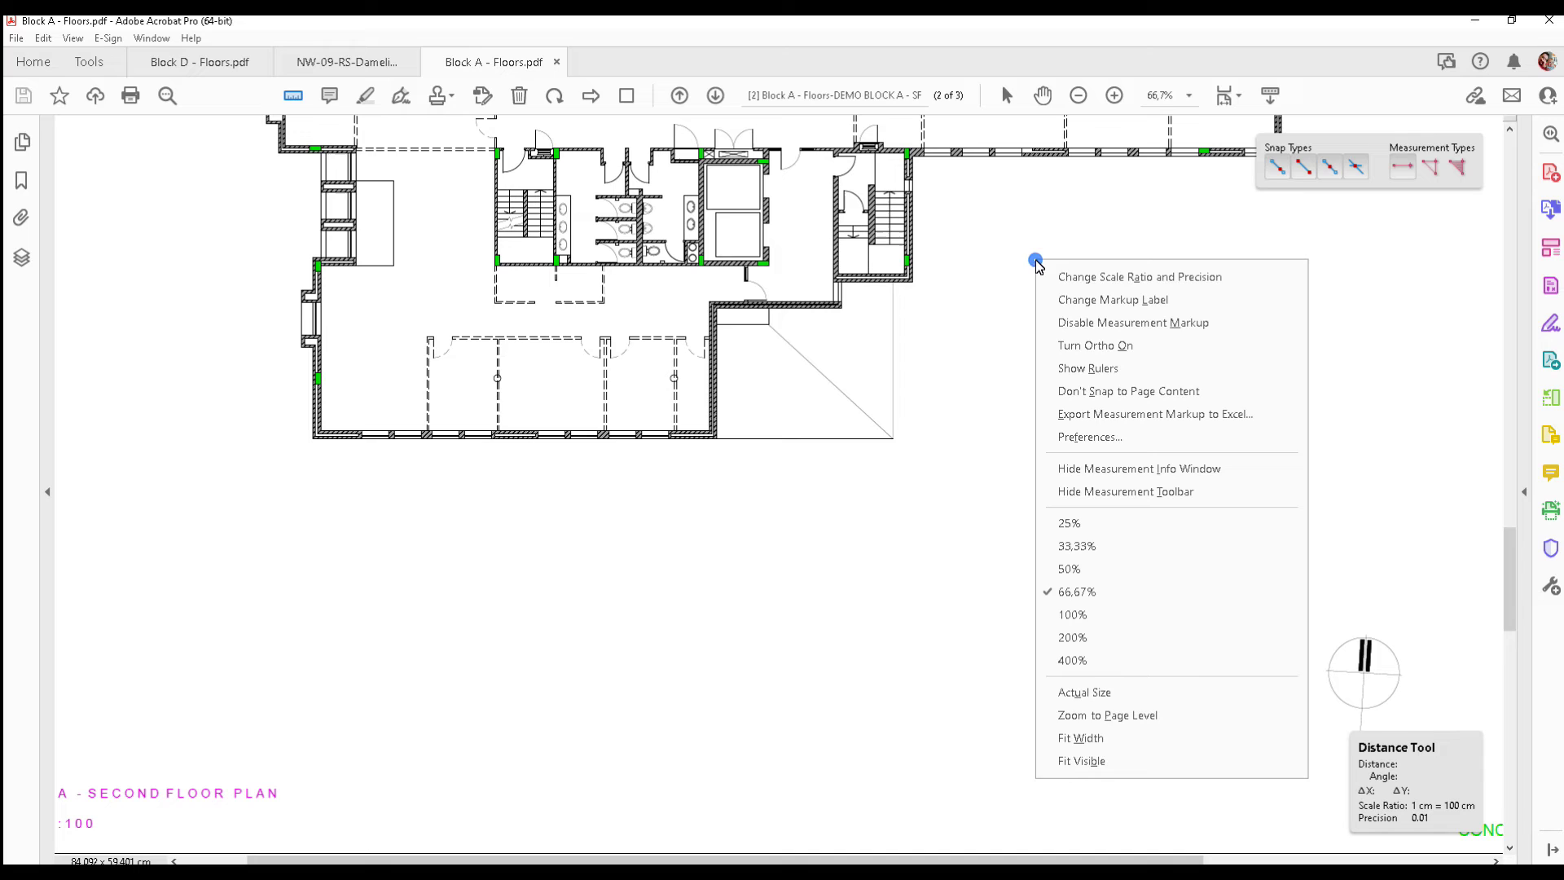
{"action": "left_click", "coordinate": [1093, 276]}
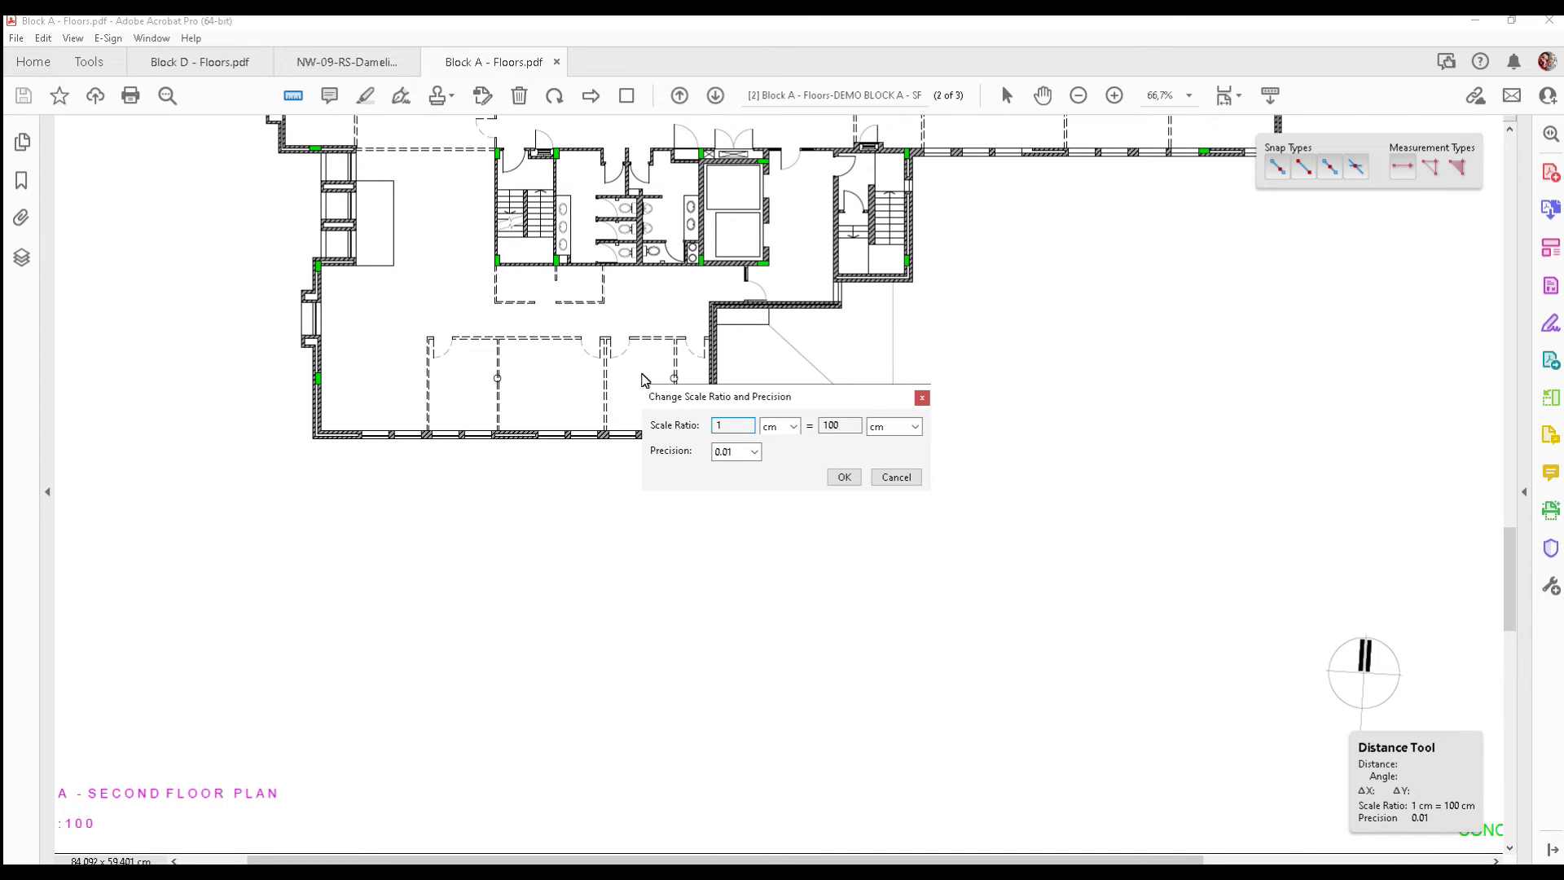
{"action": "left_click", "coordinate": [850, 426]}
{"action": "left_click", "coordinate": [845, 478]}
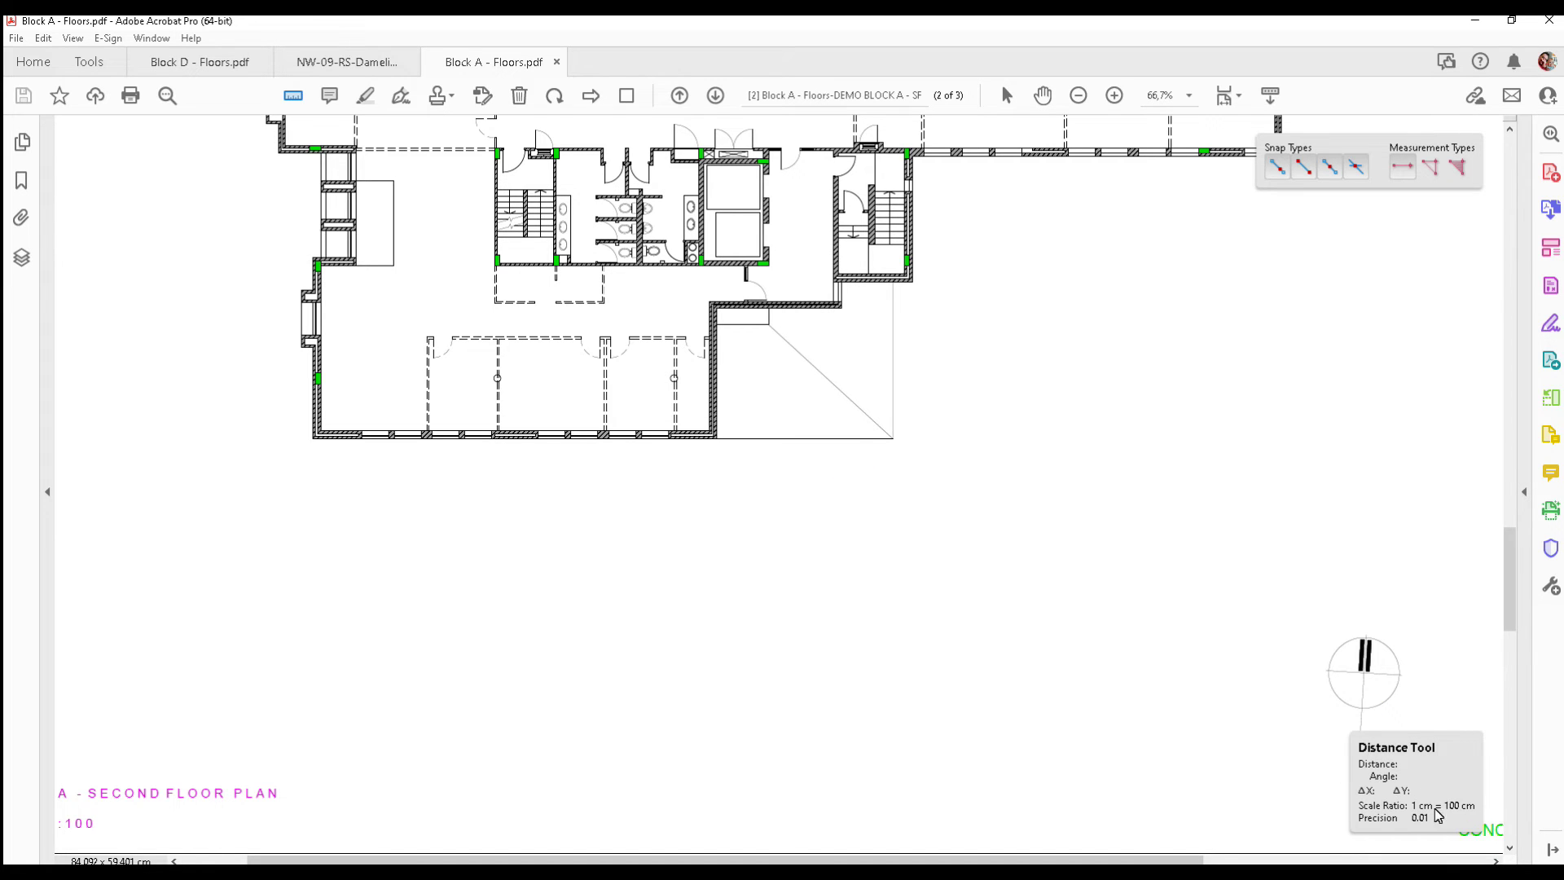
{"action": "left_click", "coordinate": [1457, 168]}
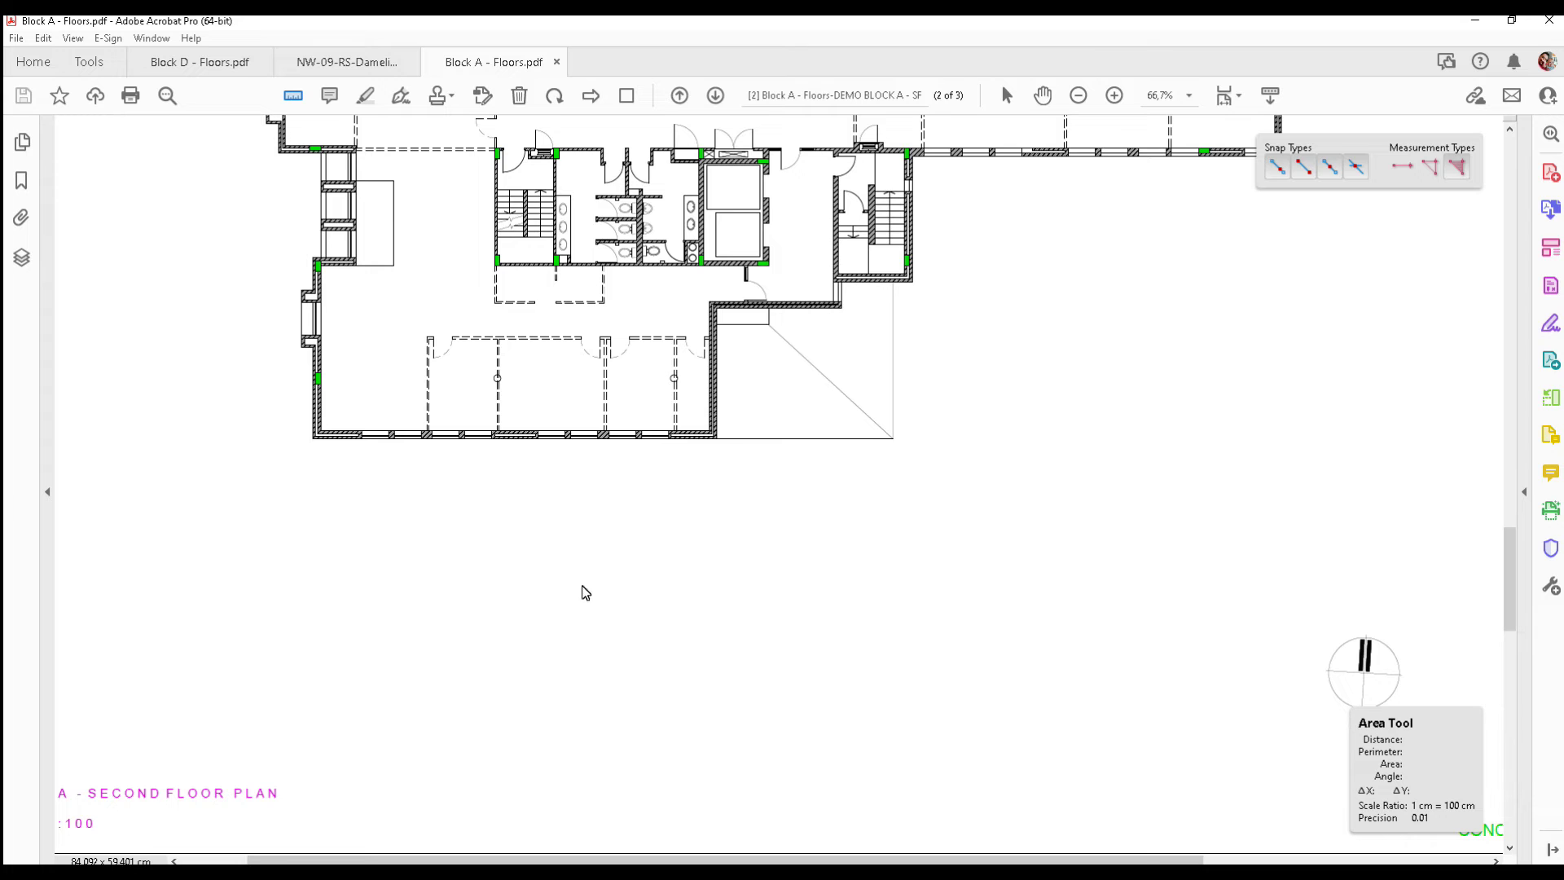
- Zoom in to read the area schedule totals, then zoom to 66.7% on the floor plan's outer walls
{"action": "scroll", "coordinate": [663, 486], "scroll_direction": "up", "scroll_amount": 2}
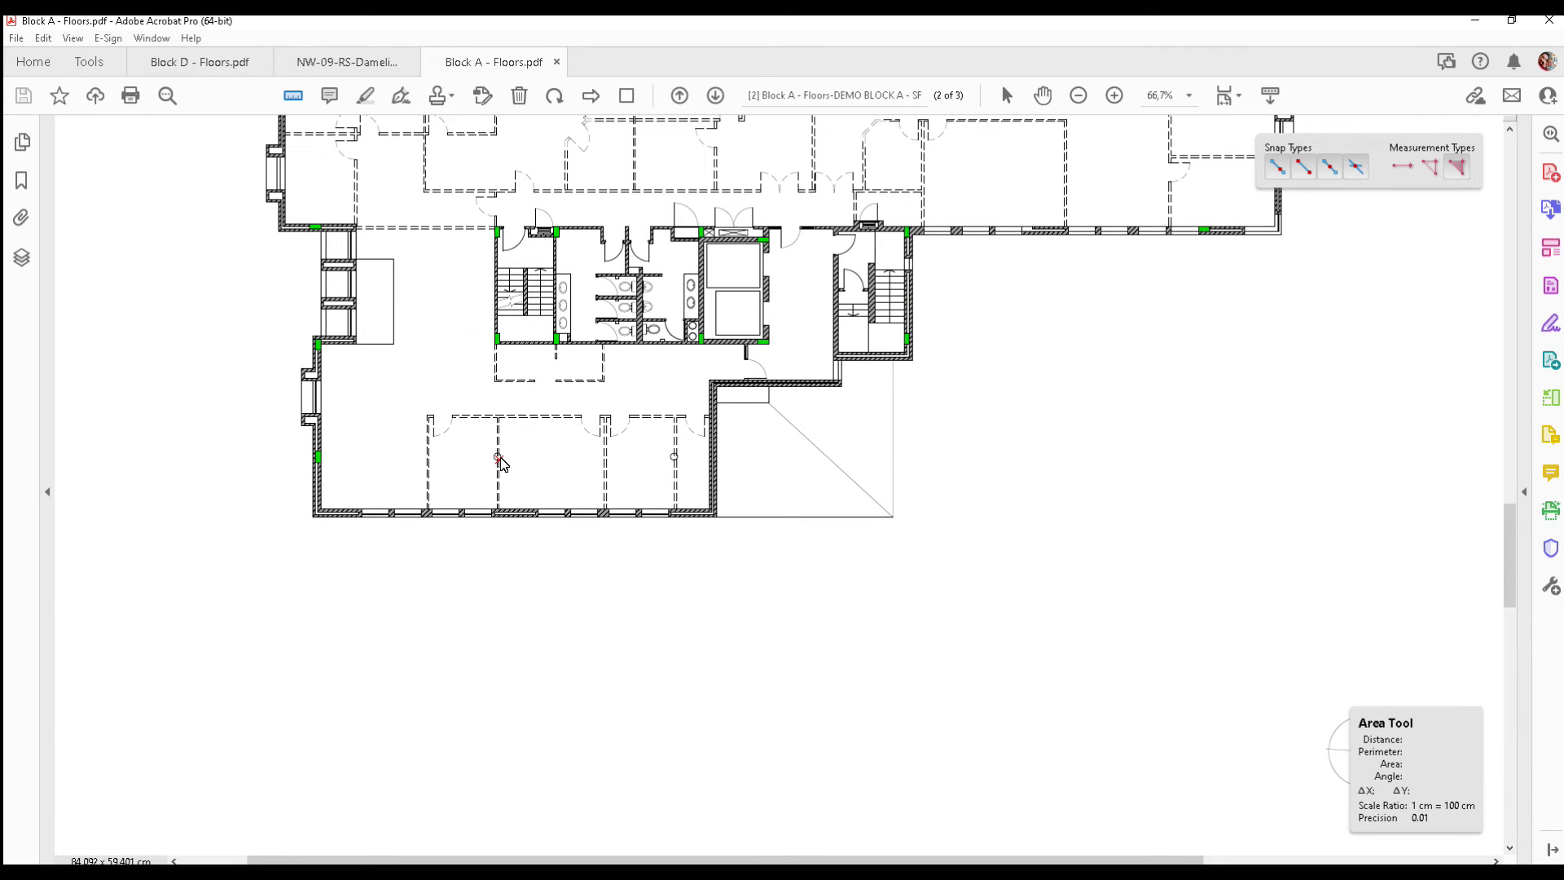
{"action": "scroll", "coordinate": [501, 463], "scroll_direction": "down", "scroll_amount": 4}
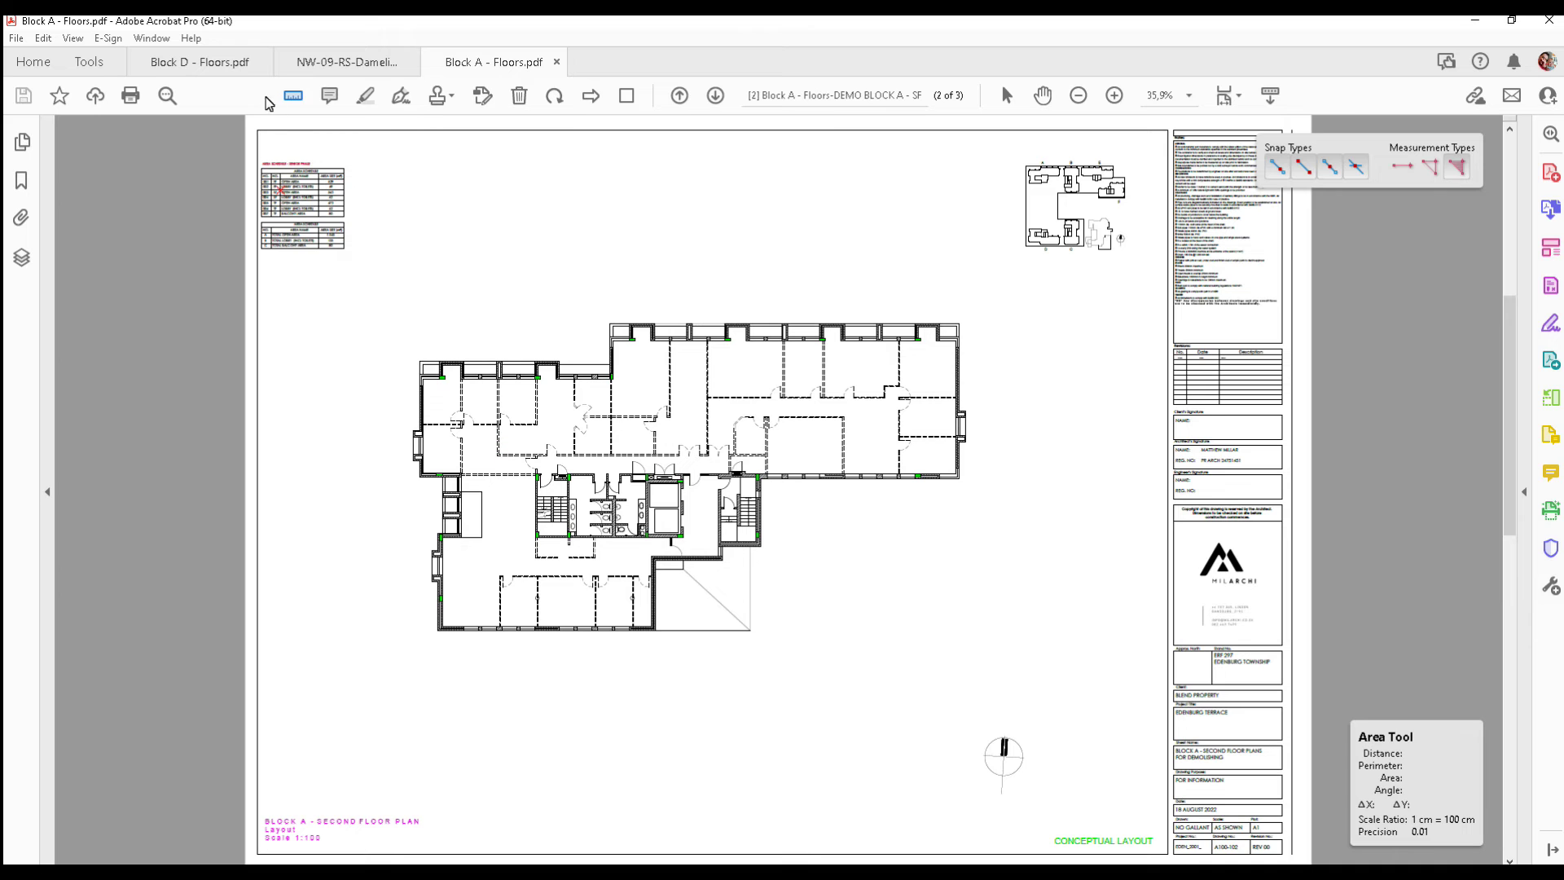
{"action": "scroll", "coordinate": [292, 199], "scroll_direction": "up", "scroll_amount": 2}
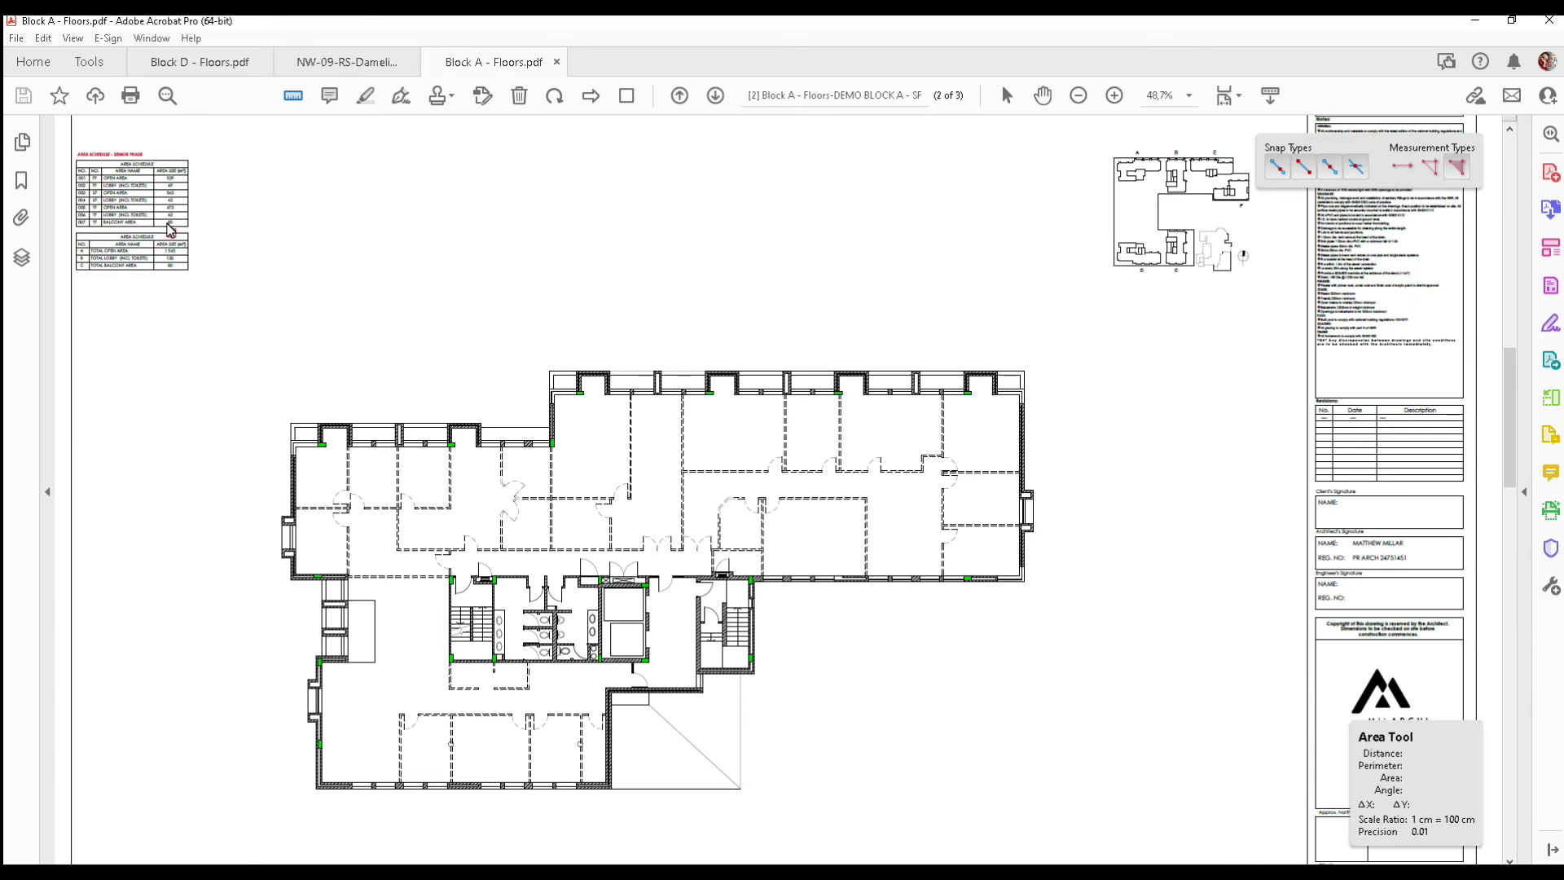
{"action": "scroll", "coordinate": [169, 229], "scroll_direction": "up", "scroll_amount": 2}
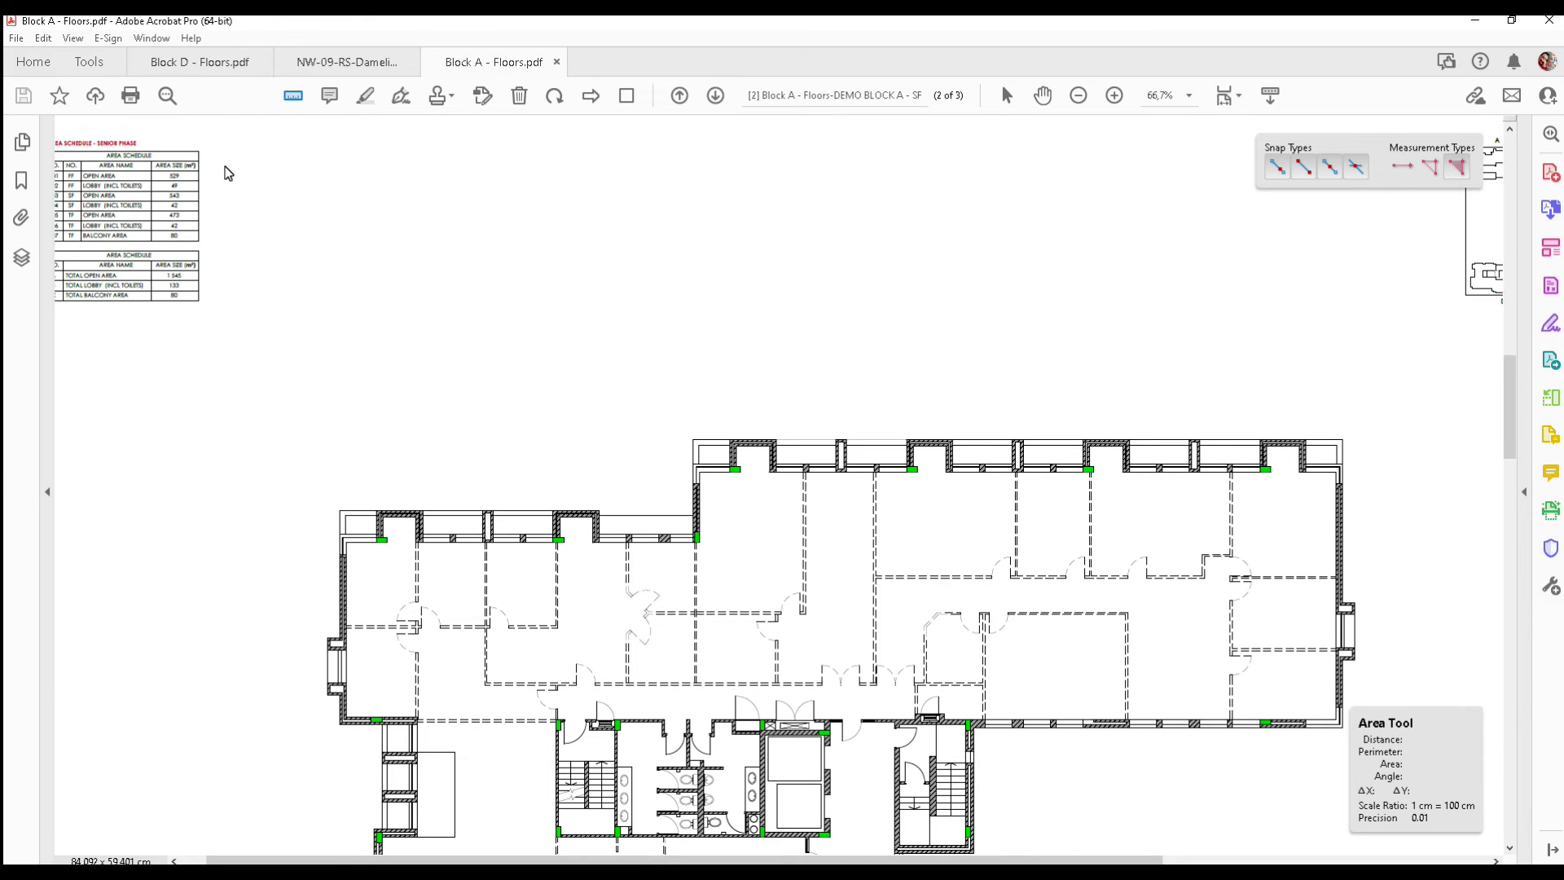
{"action": "scroll", "coordinate": [245, 314], "scroll_direction": "up", "scroll_amount": 1}
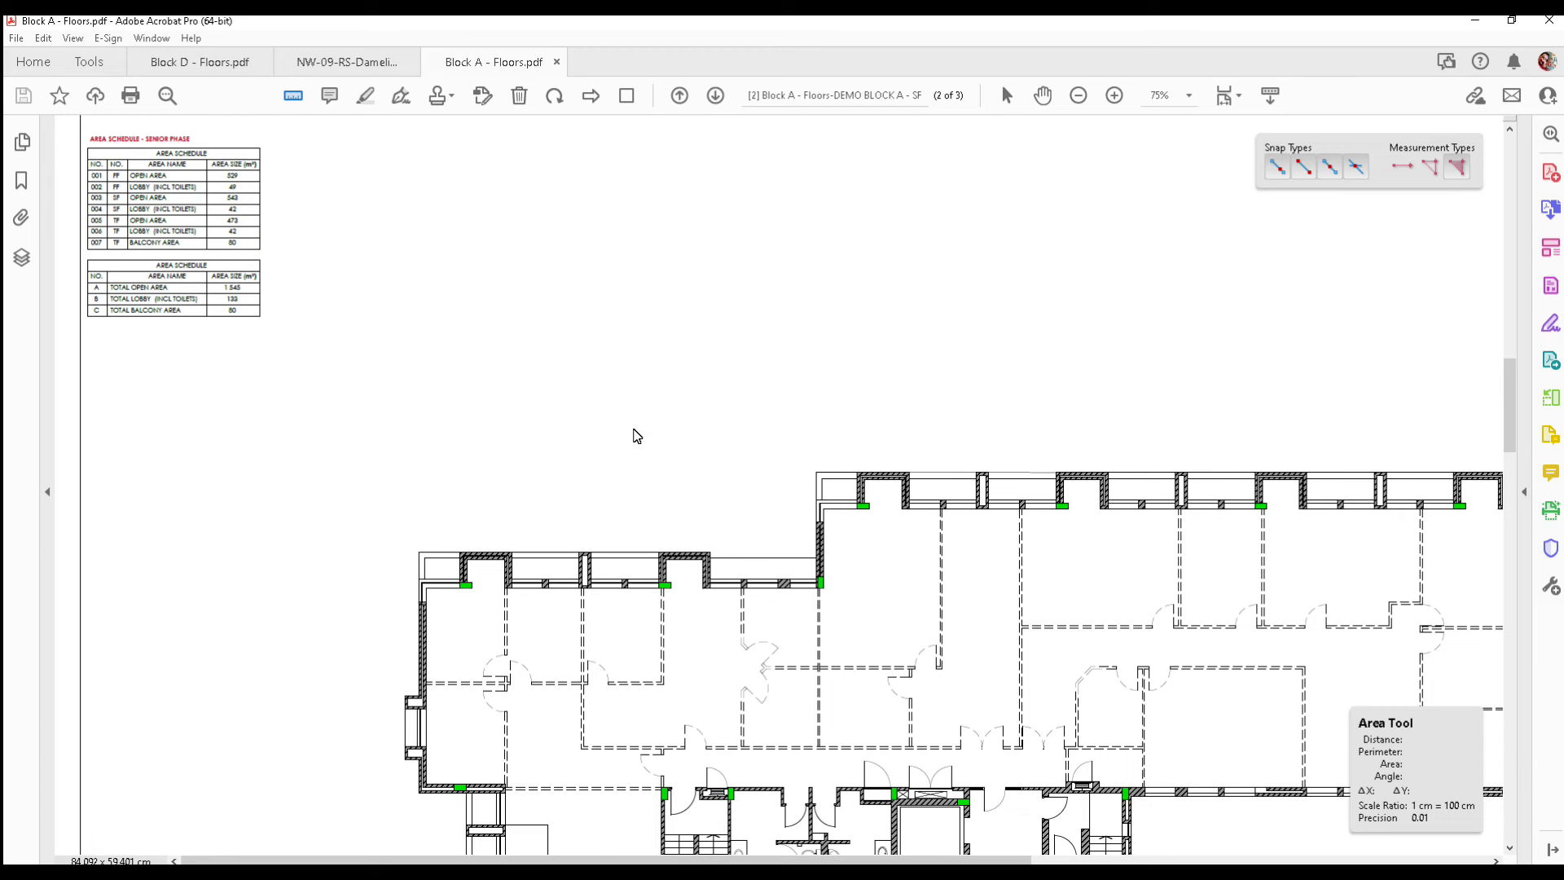
{"action": "scroll", "coordinate": [592, 413], "scroll_direction": "down", "scroll_amount": 4}
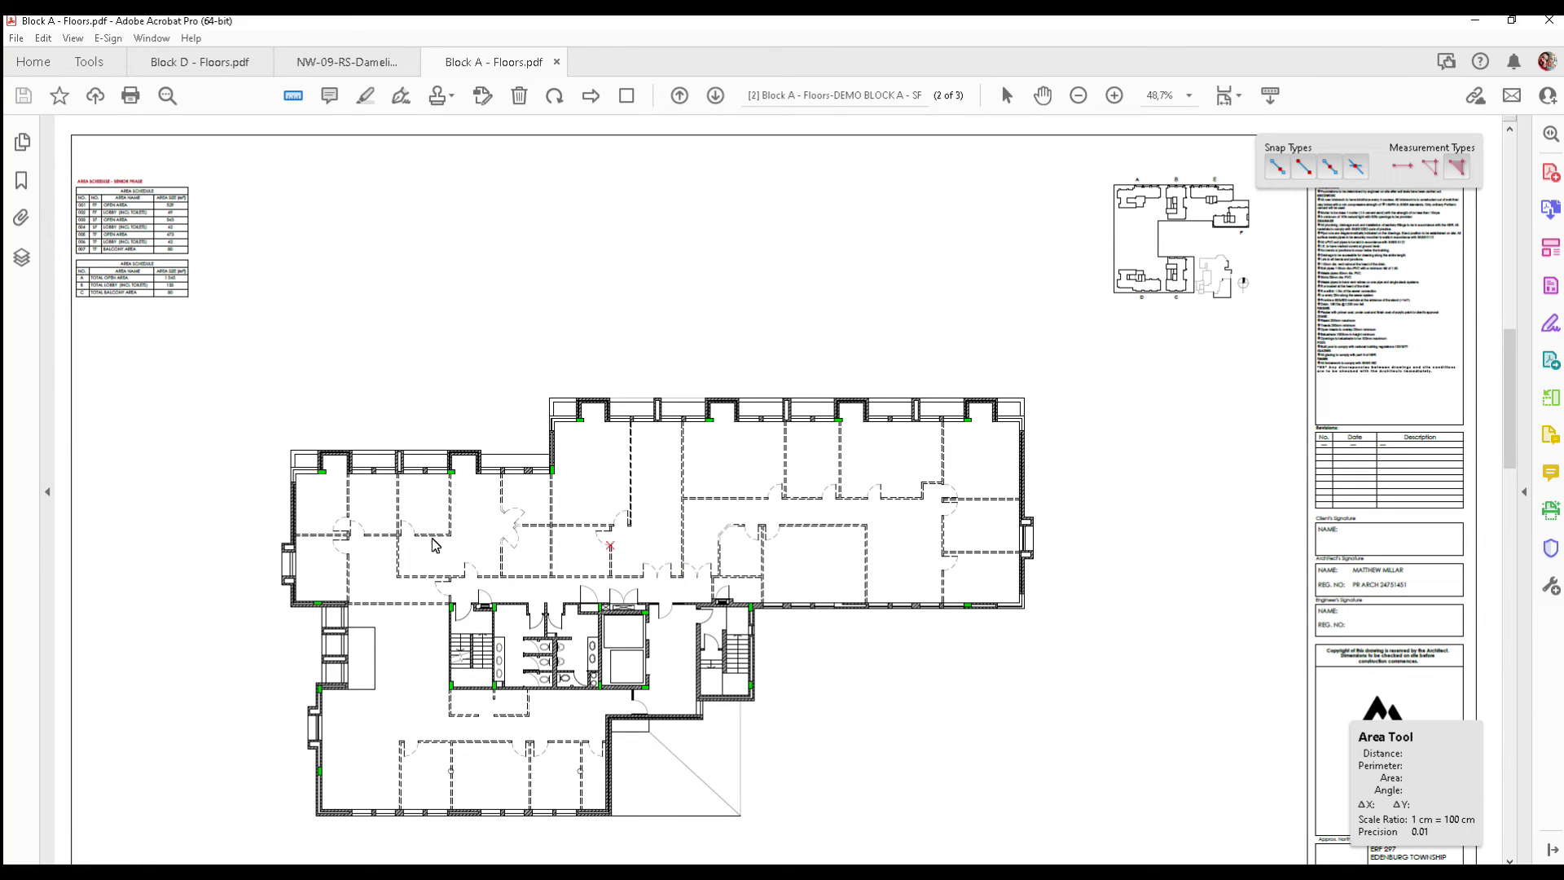
{"action": "scroll", "coordinate": [336, 534], "scroll_direction": "up", "scroll_amount": 1}
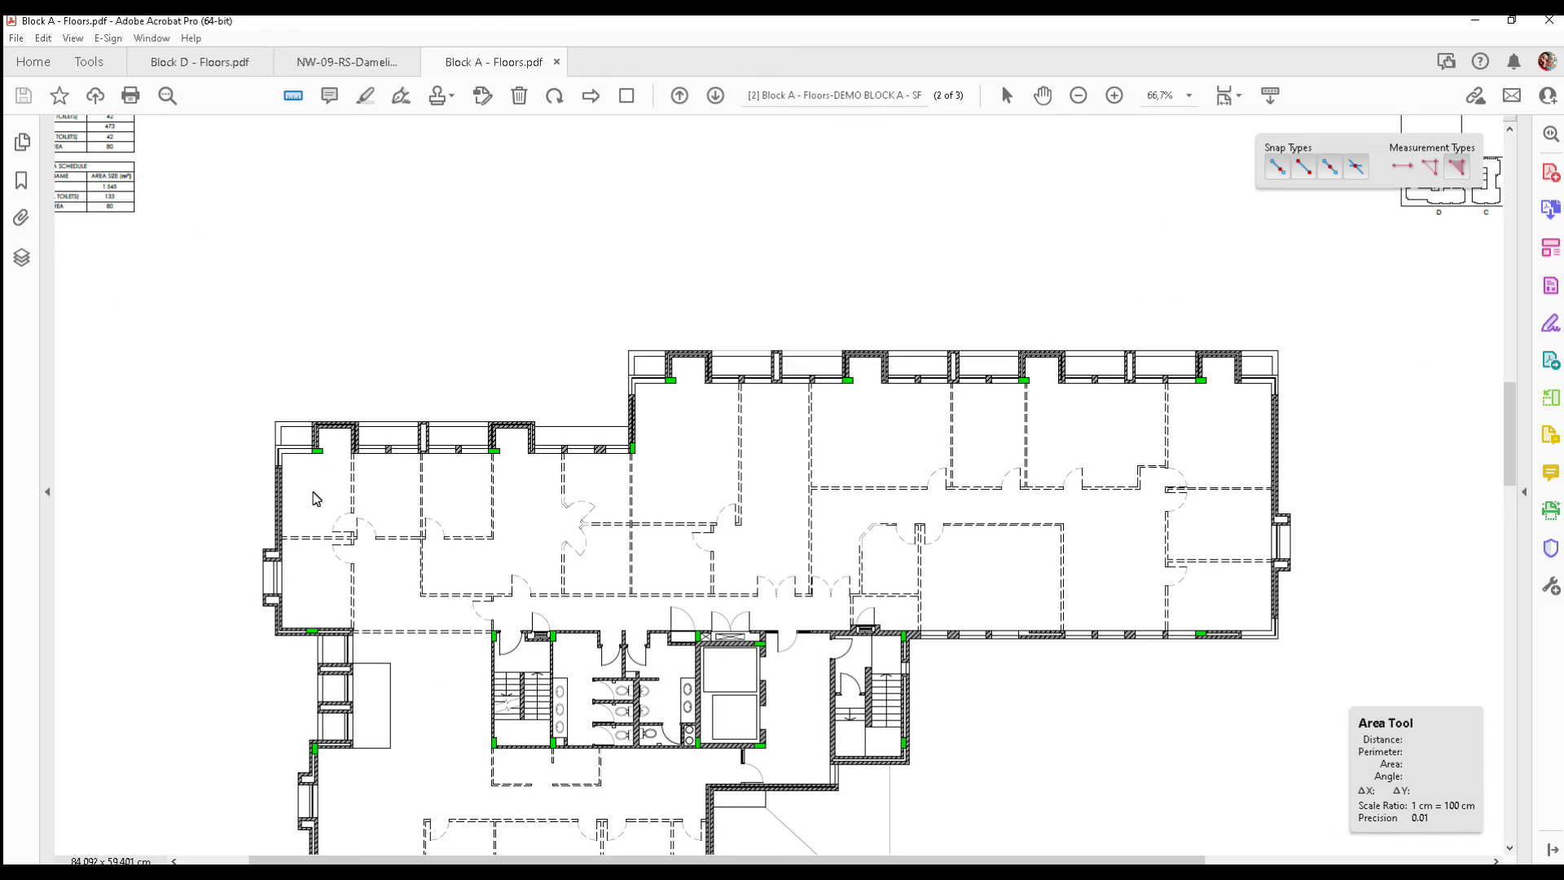
- Trace the outline from the west wing corner around the north, east and south walls to the stair wall
{"action": "left_click", "coordinate": [281, 453]}
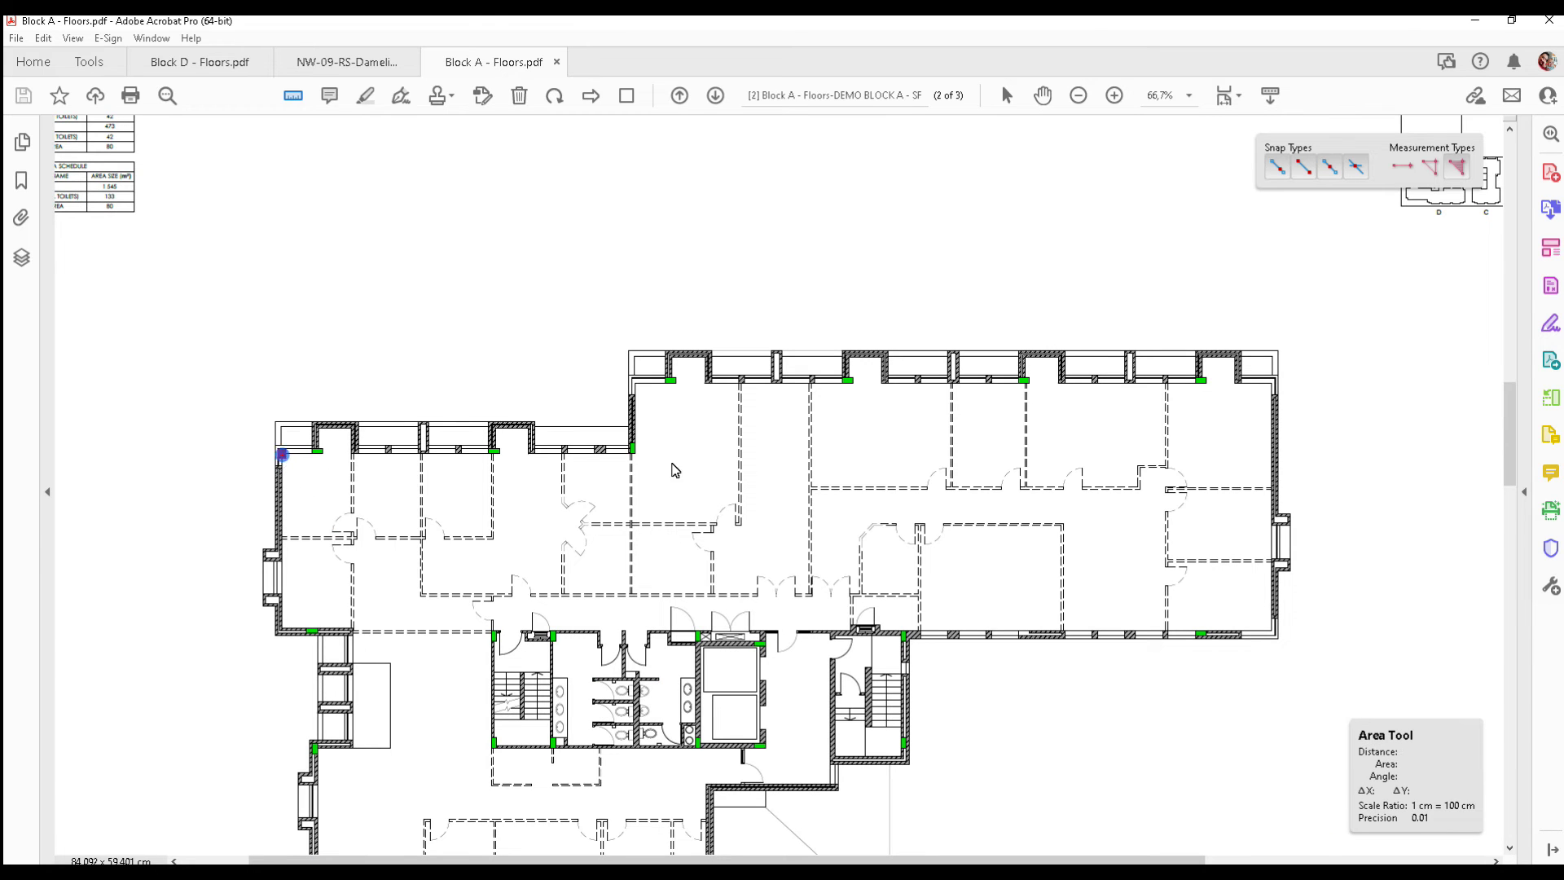
{"action": "left_click", "coordinate": [632, 453]}
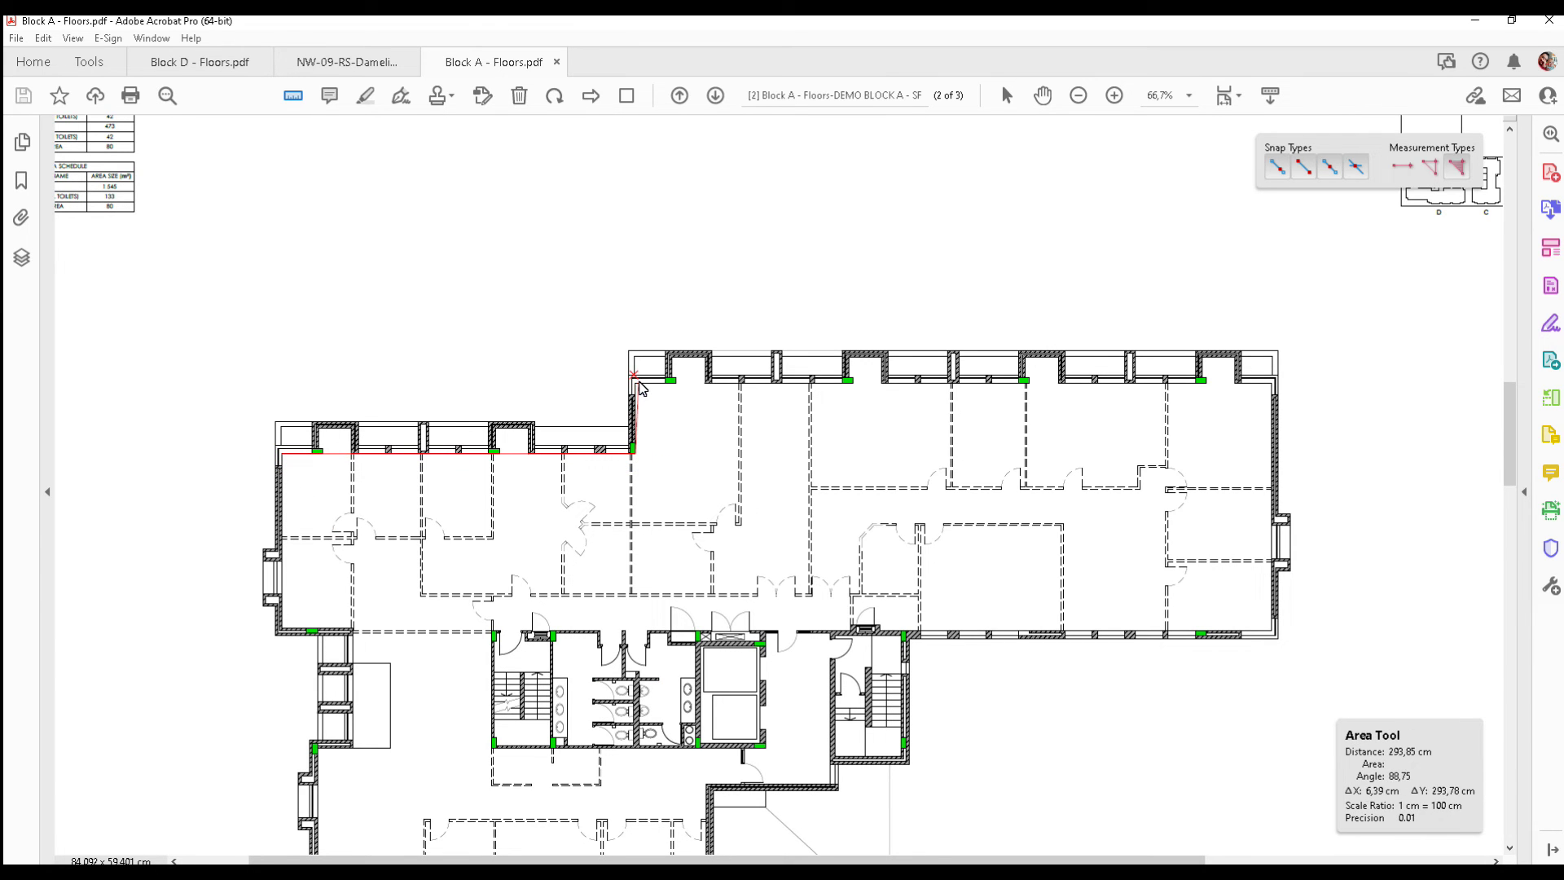
{"action": "left_click", "coordinate": [638, 385]}
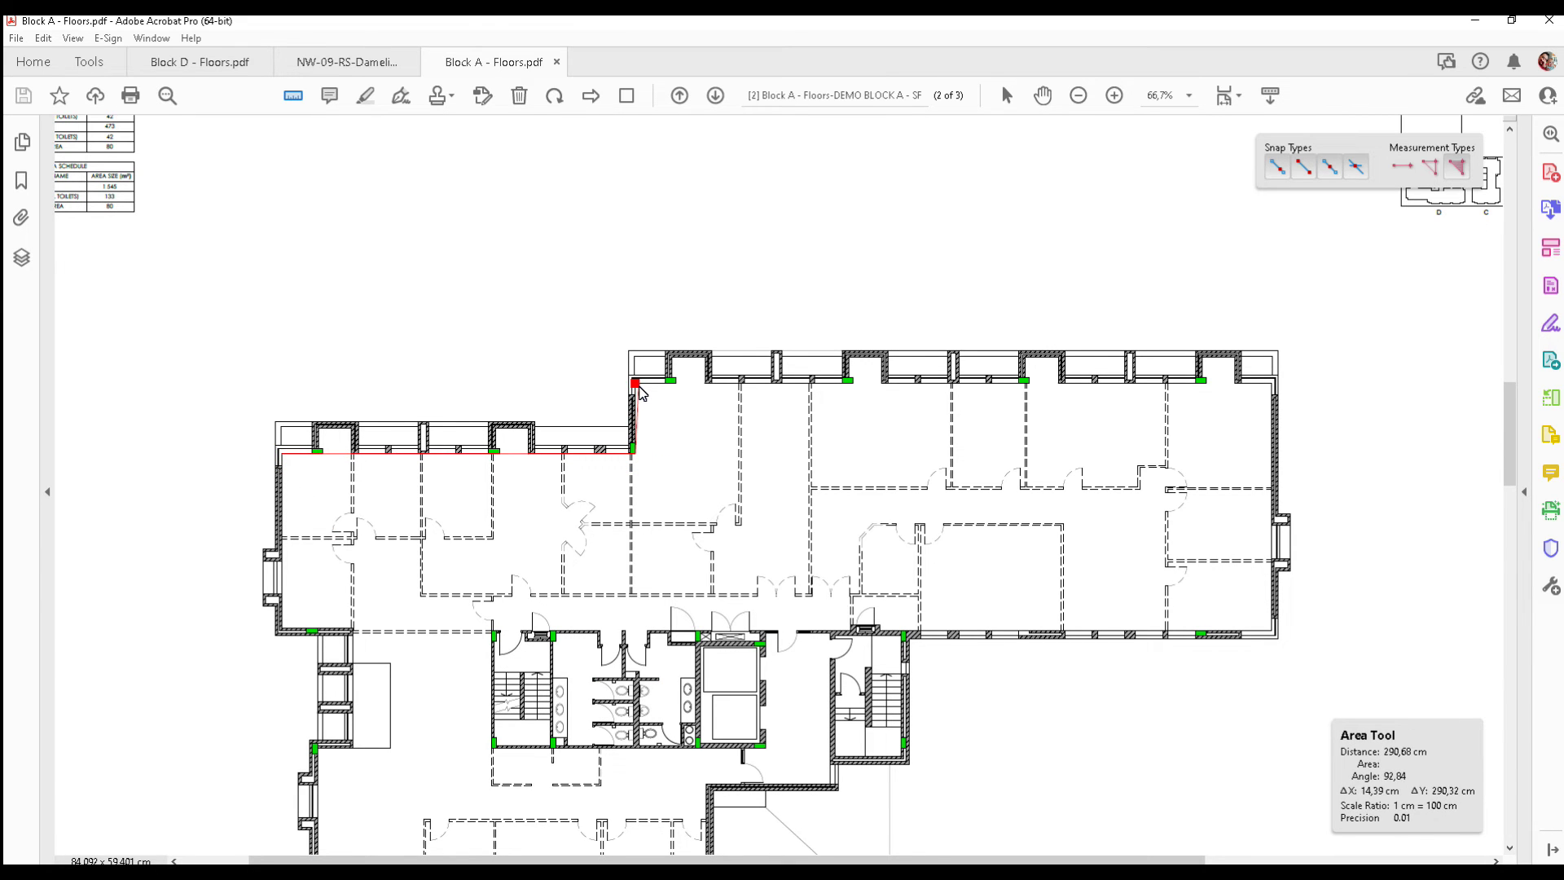
{"action": "left_click", "coordinate": [1271, 384]}
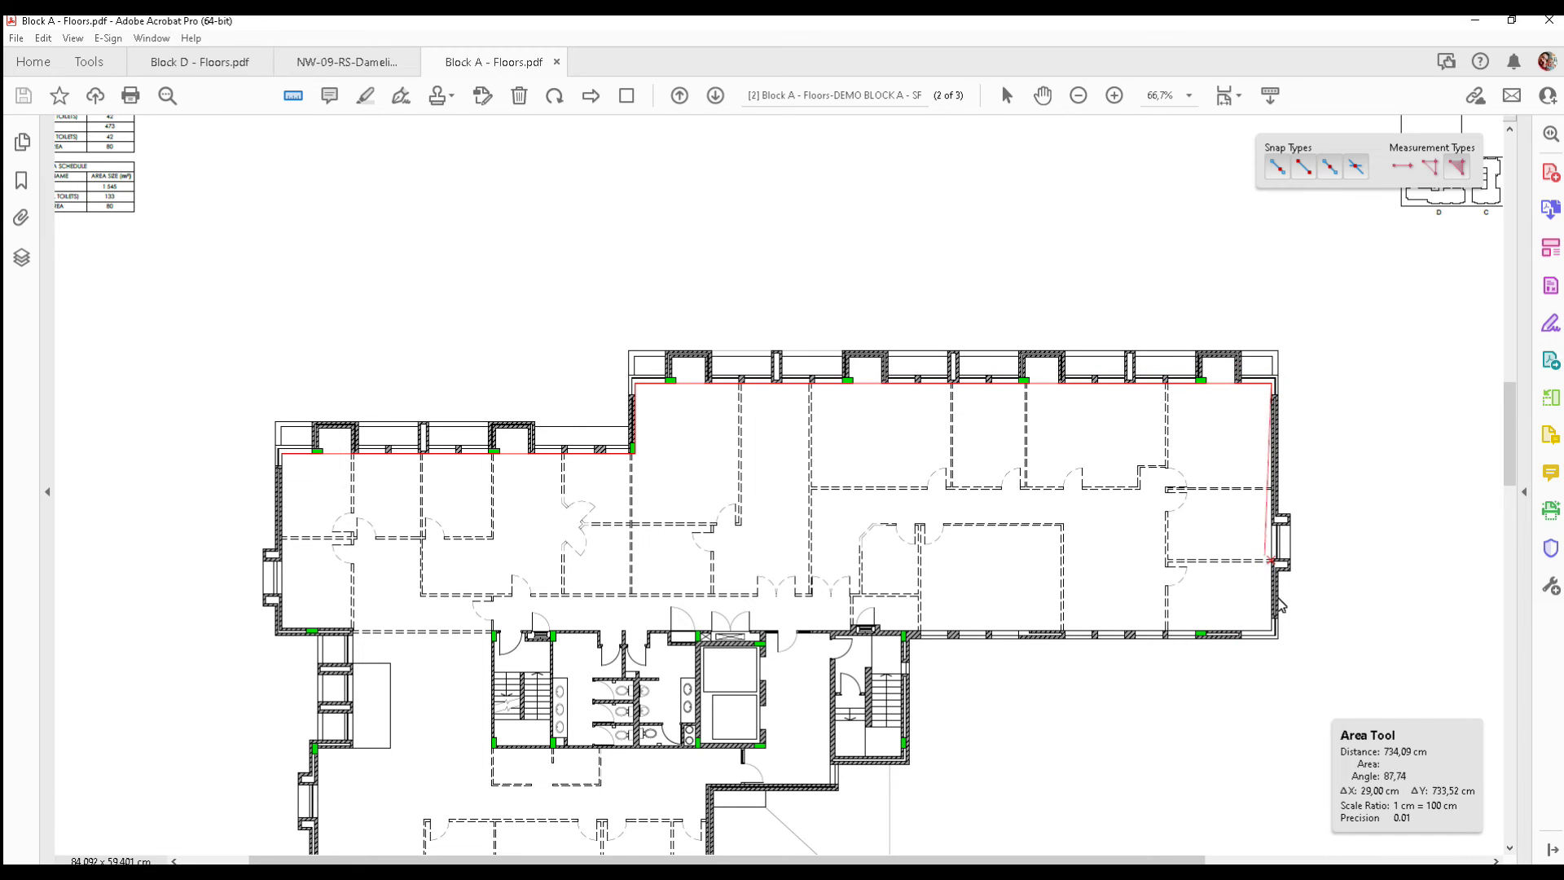
{"action": "left_click", "coordinate": [1274, 635]}
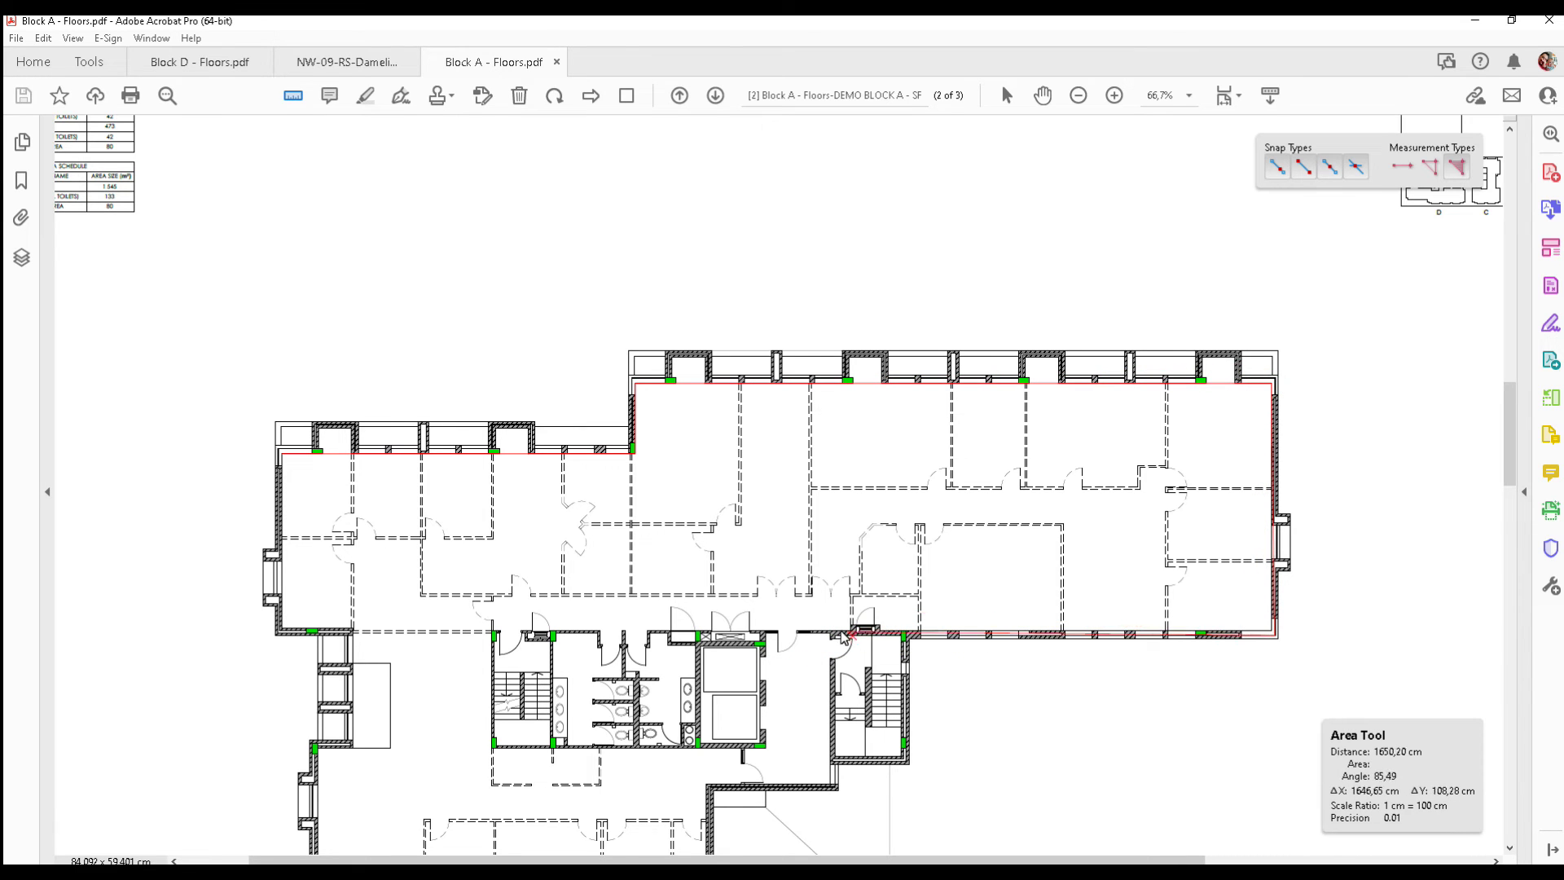
{"action": "left_click", "coordinate": [831, 634]}
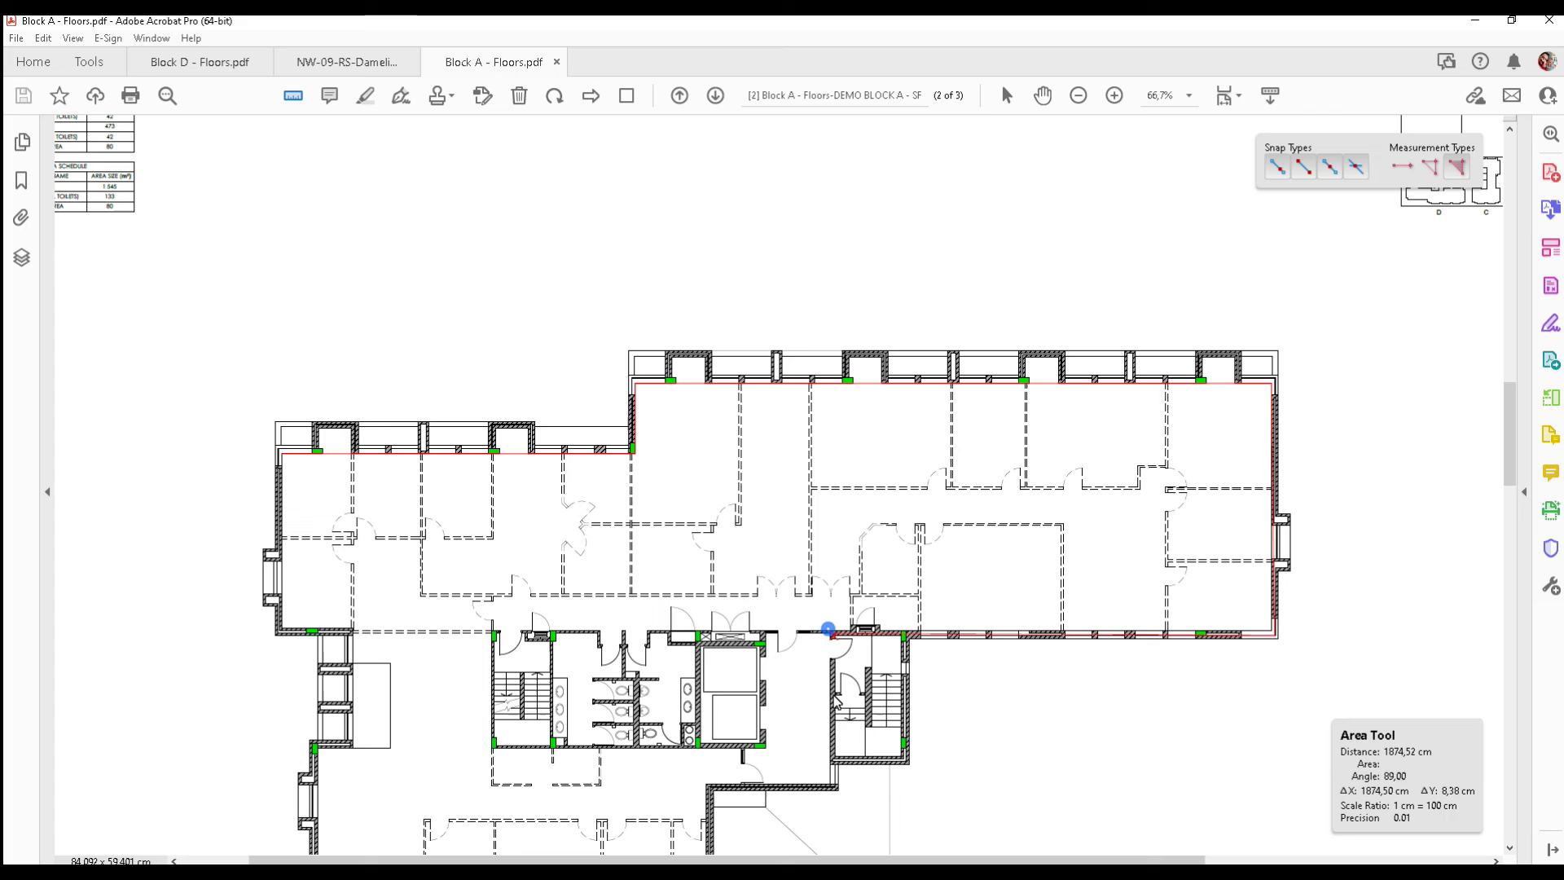
{"action": "left_click", "coordinate": [835, 787]}
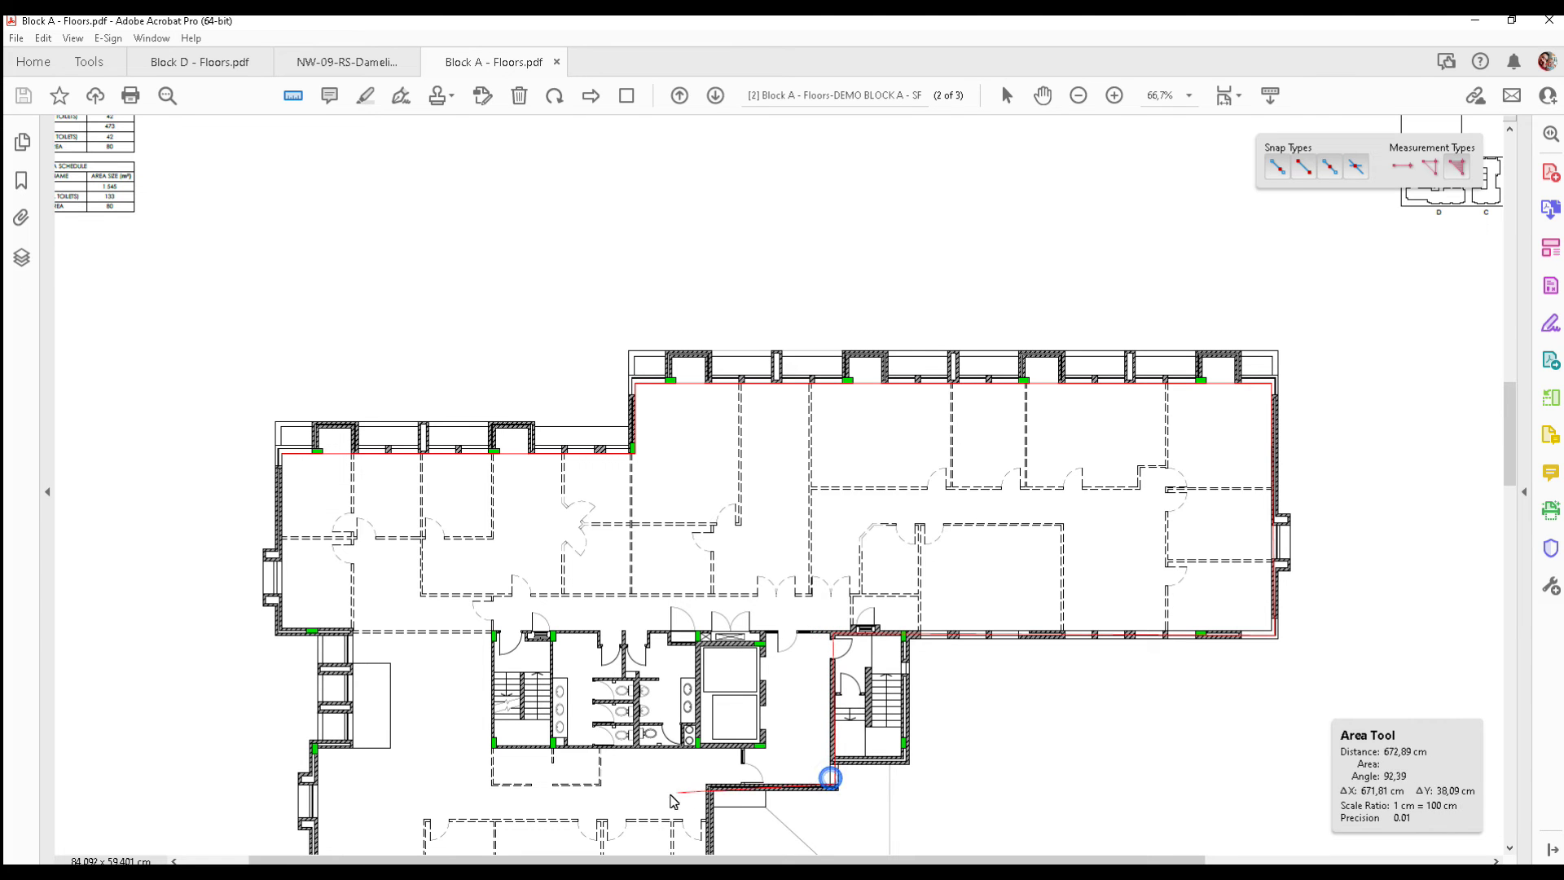
{"action": "left_click", "coordinate": [705, 787]}
- Continue along the lower wing and west wall, closing the outline at 6244461,14 sq cm
{"action": "scroll", "coordinate": [716, 723], "scroll_direction": "down", "scroll_amount": 5}
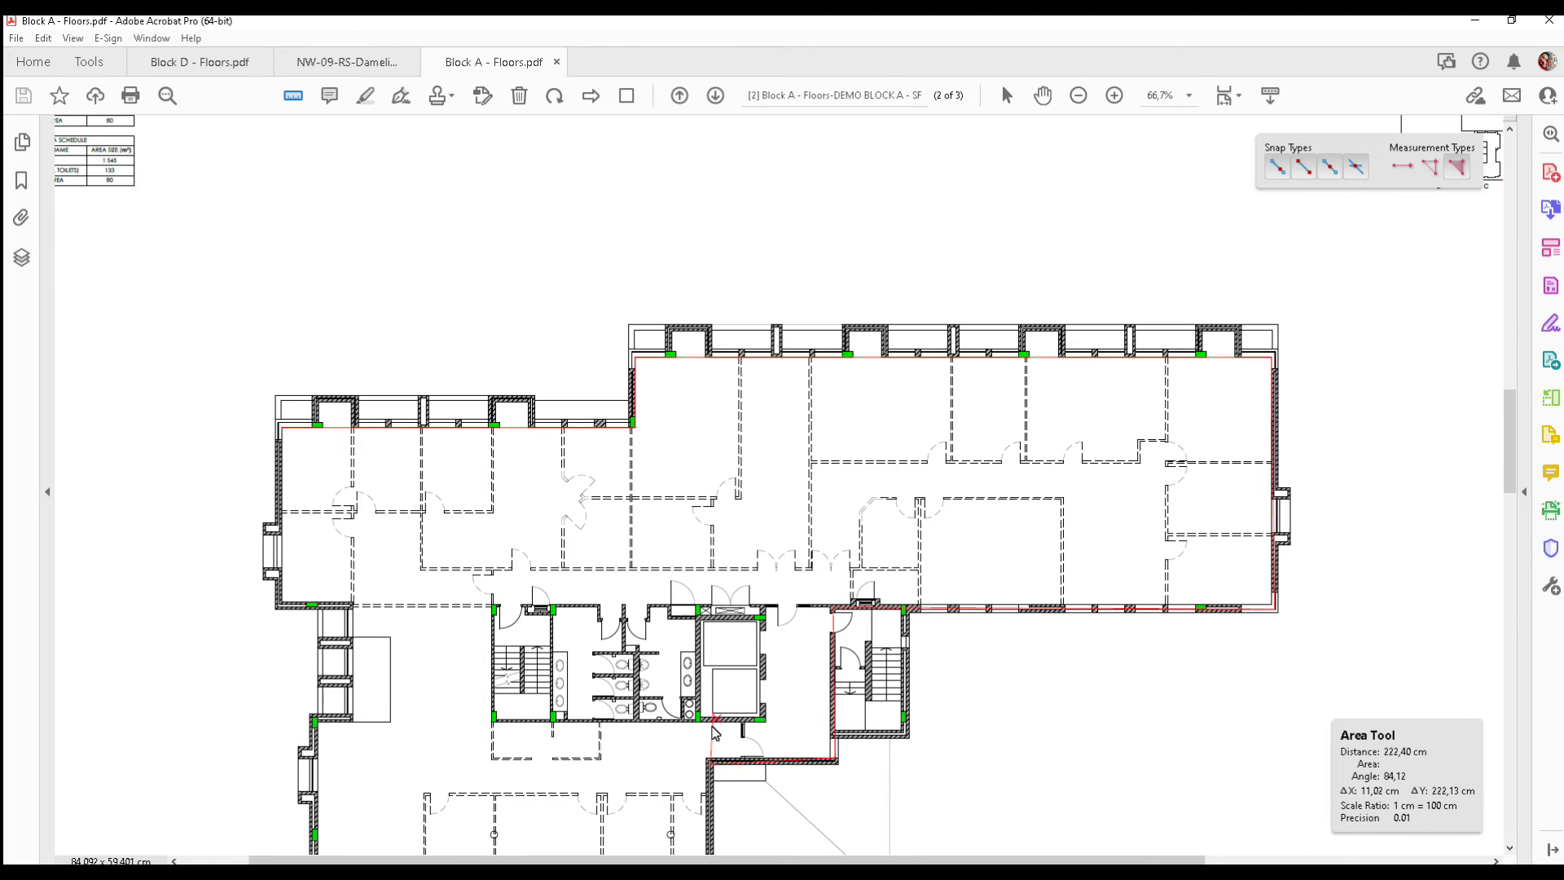
{"action": "scroll", "coordinate": [709, 727], "scroll_direction": "down", "scroll_amount": 1}
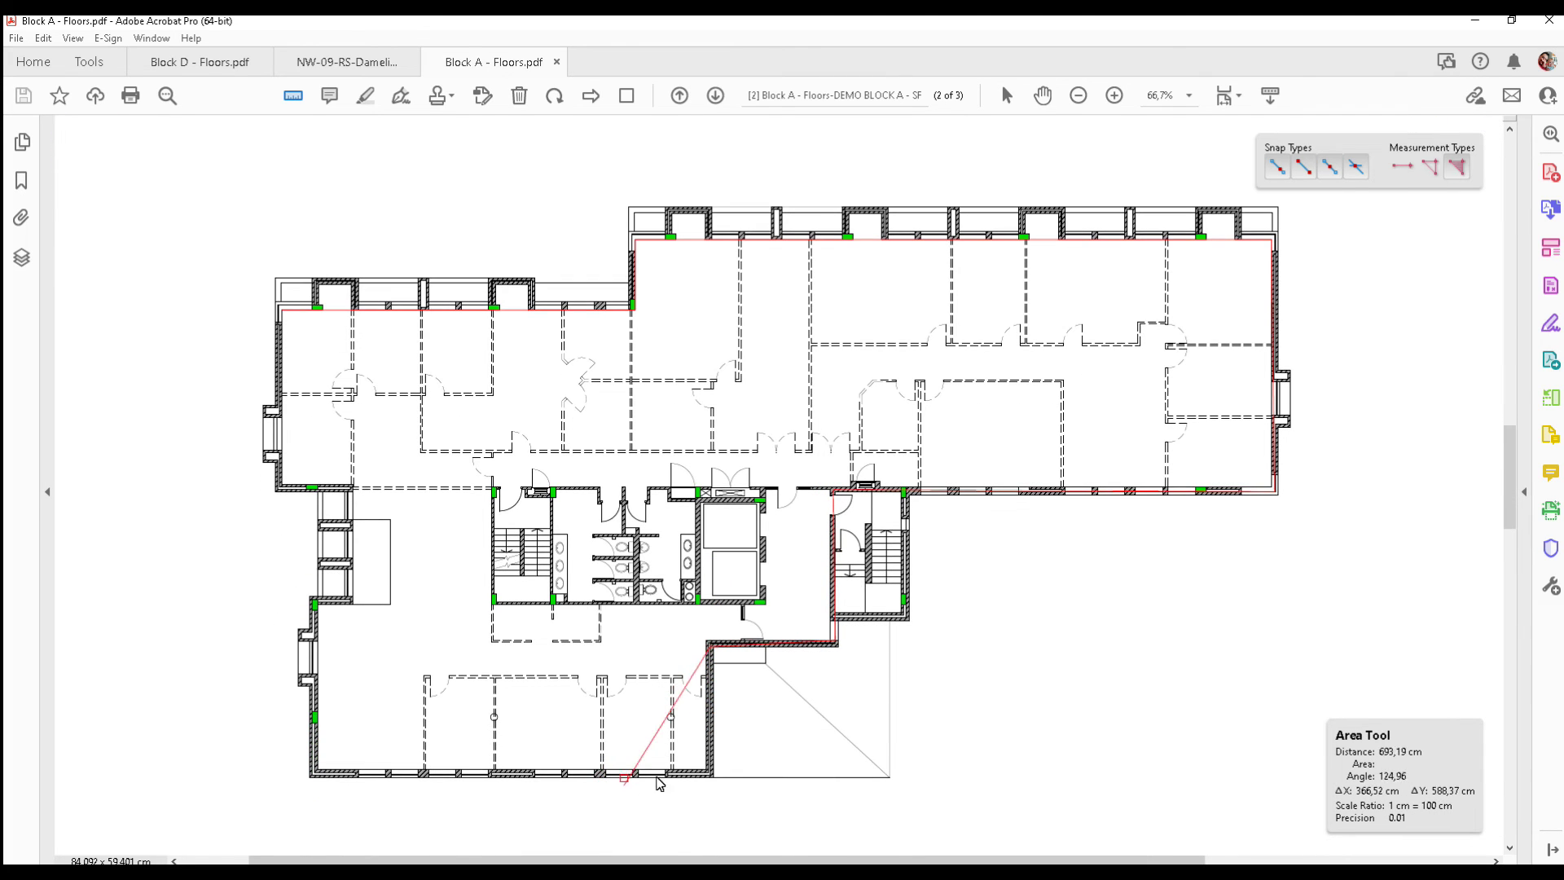
{"action": "left_click", "coordinate": [710, 770]}
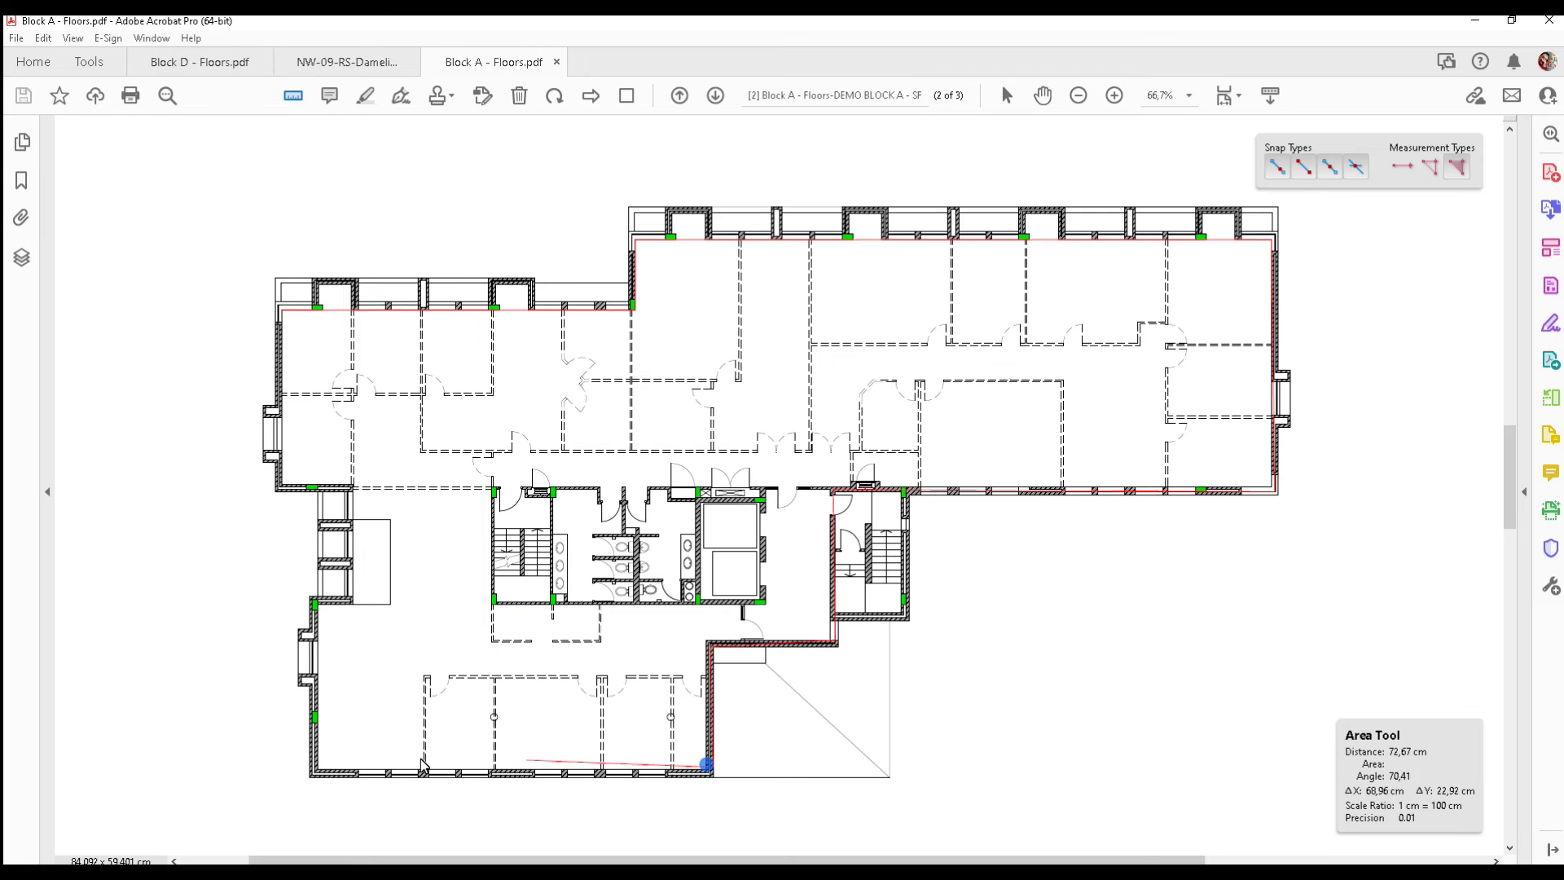
{"action": "left_click", "coordinate": [325, 770]}
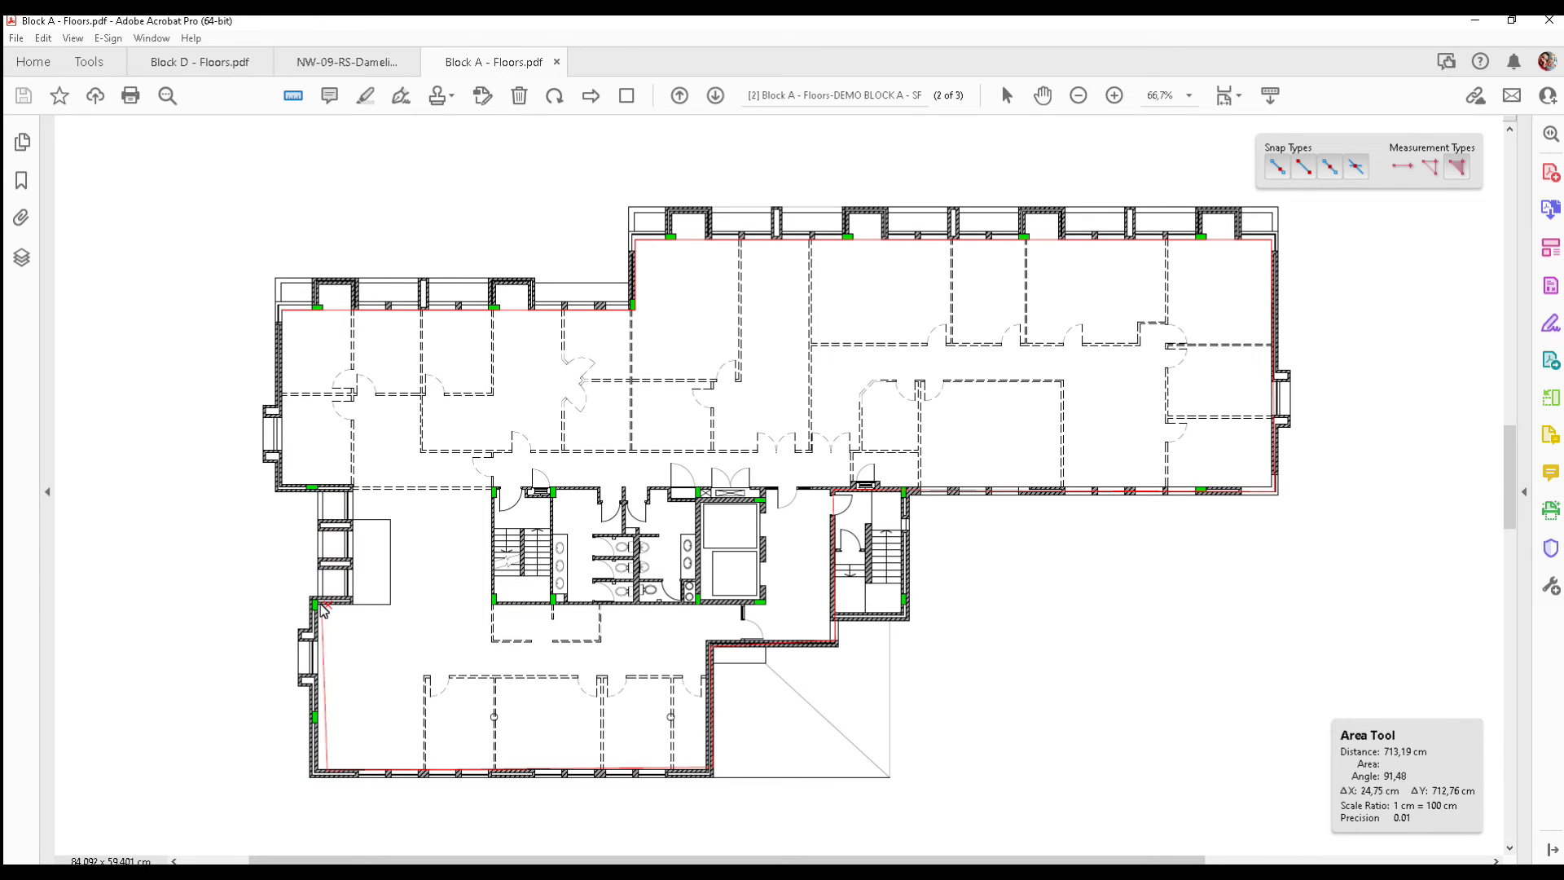
{"action": "left_click", "coordinate": [330, 605]}
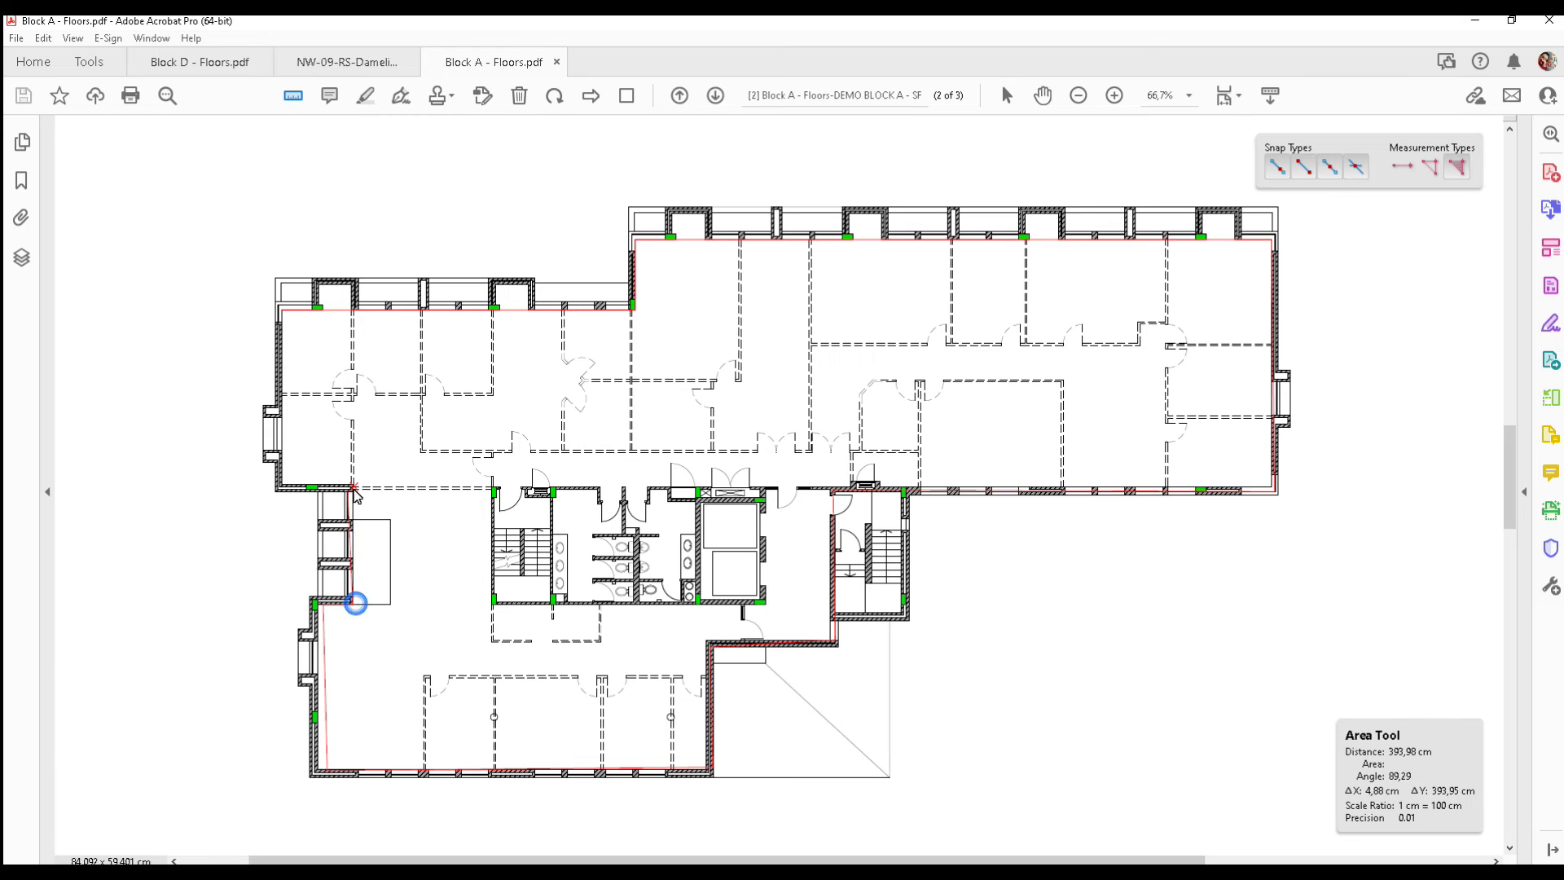
{"action": "left_click", "coordinate": [356, 602]}
{"action": "left_click", "coordinate": [357, 487]}
{"action": "left_click", "coordinate": [282, 487]}
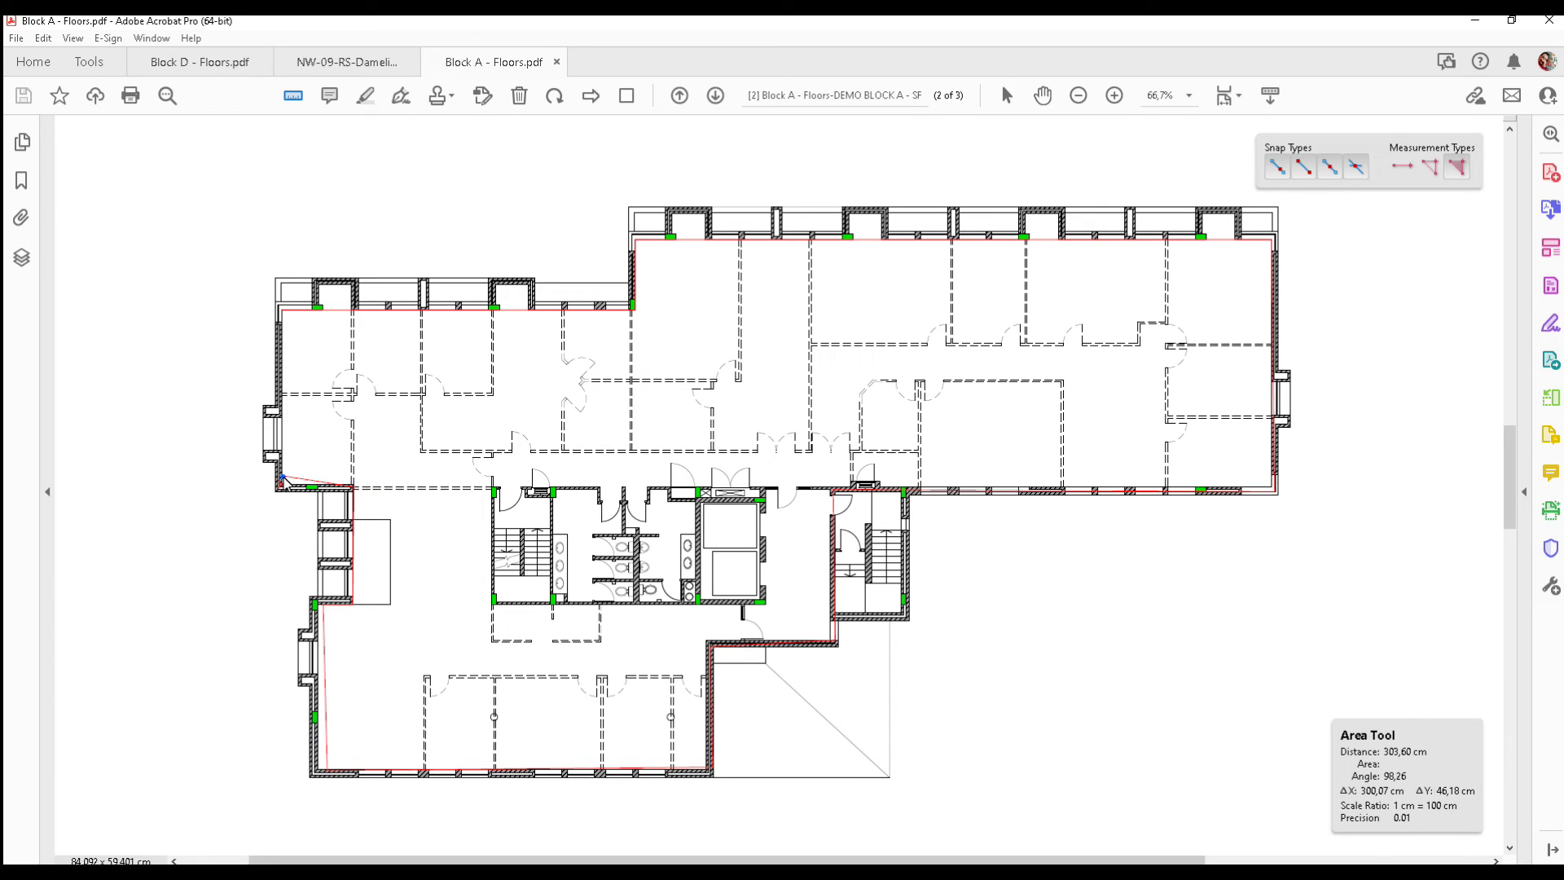
{"action": "left_click", "coordinate": [285, 313]}
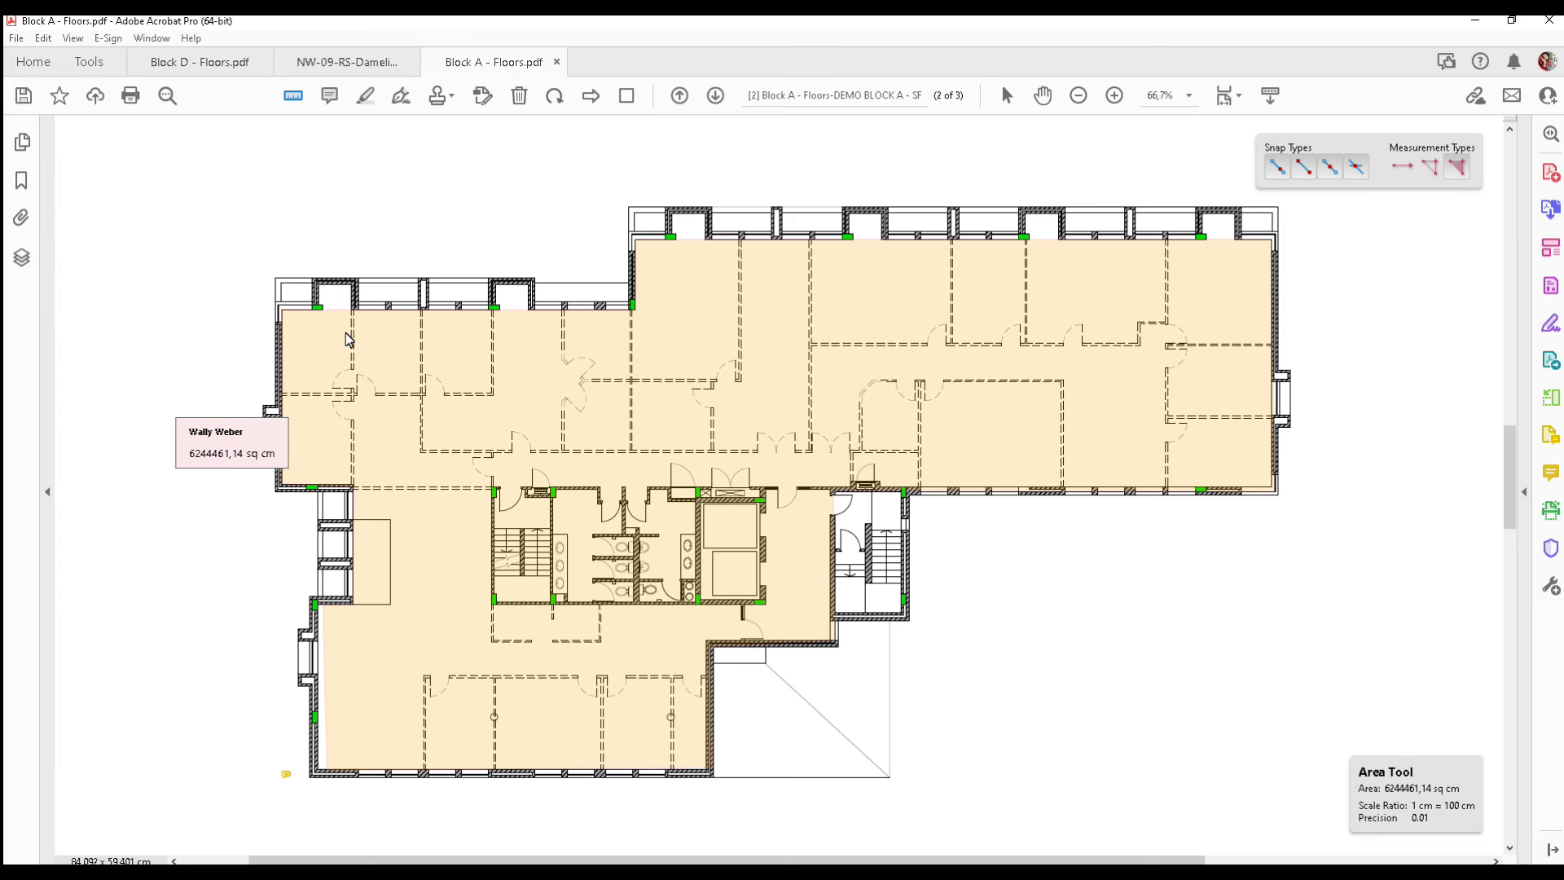
- Compare the traced area against the totals in the Area Schedule table
{"action": "scroll", "coordinate": [345, 333], "scroll_direction": "down", "scroll_amount": 2}
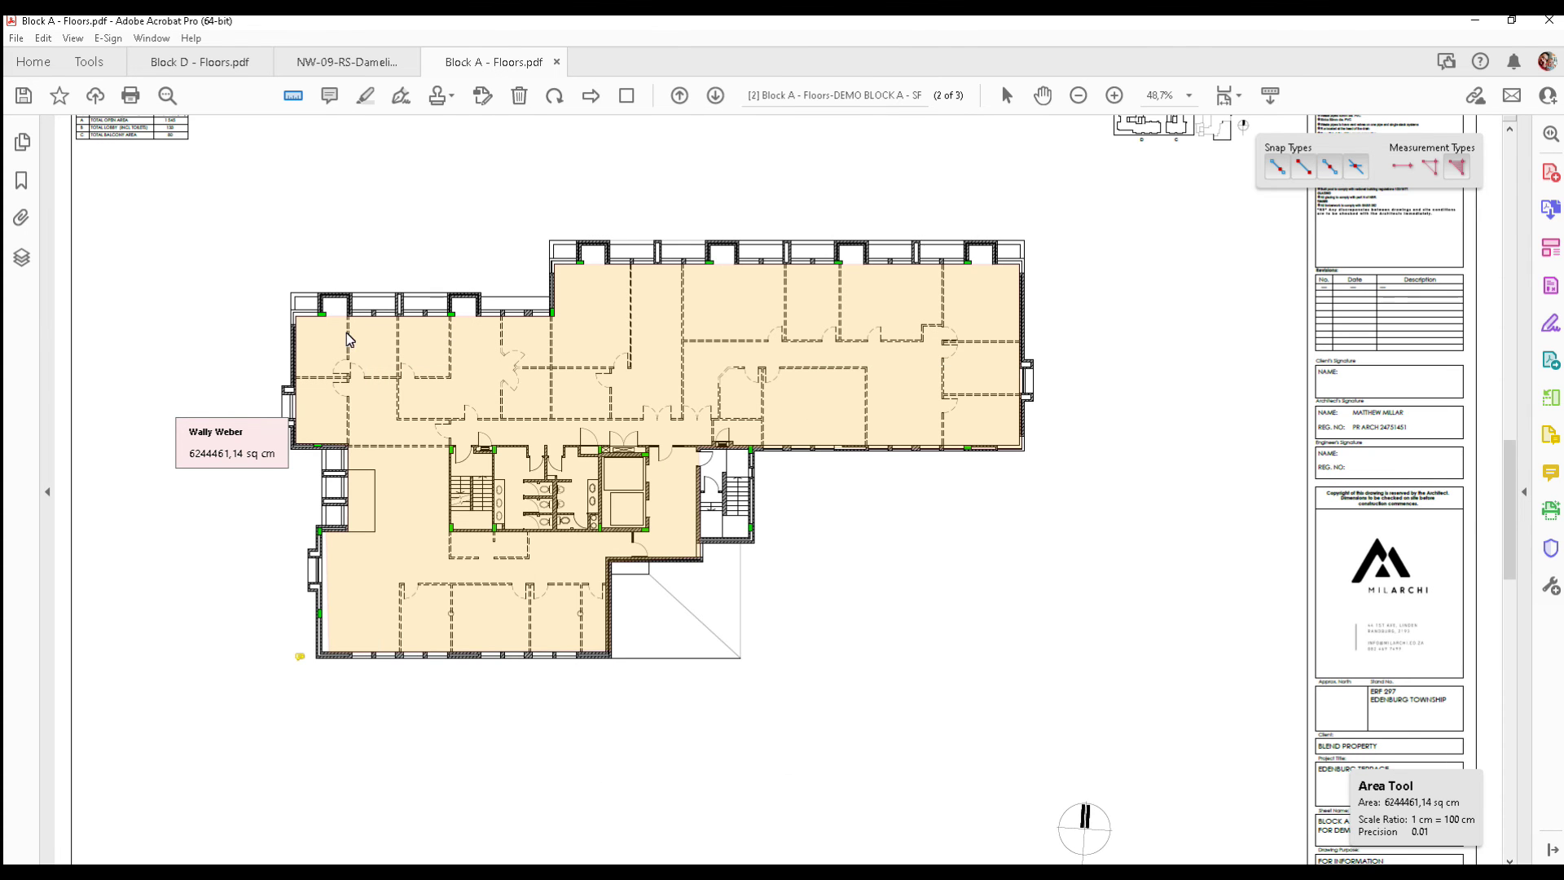
{"action": "scroll", "coordinate": [236, 159], "scroll_direction": "up", "scroll_amount": 4}
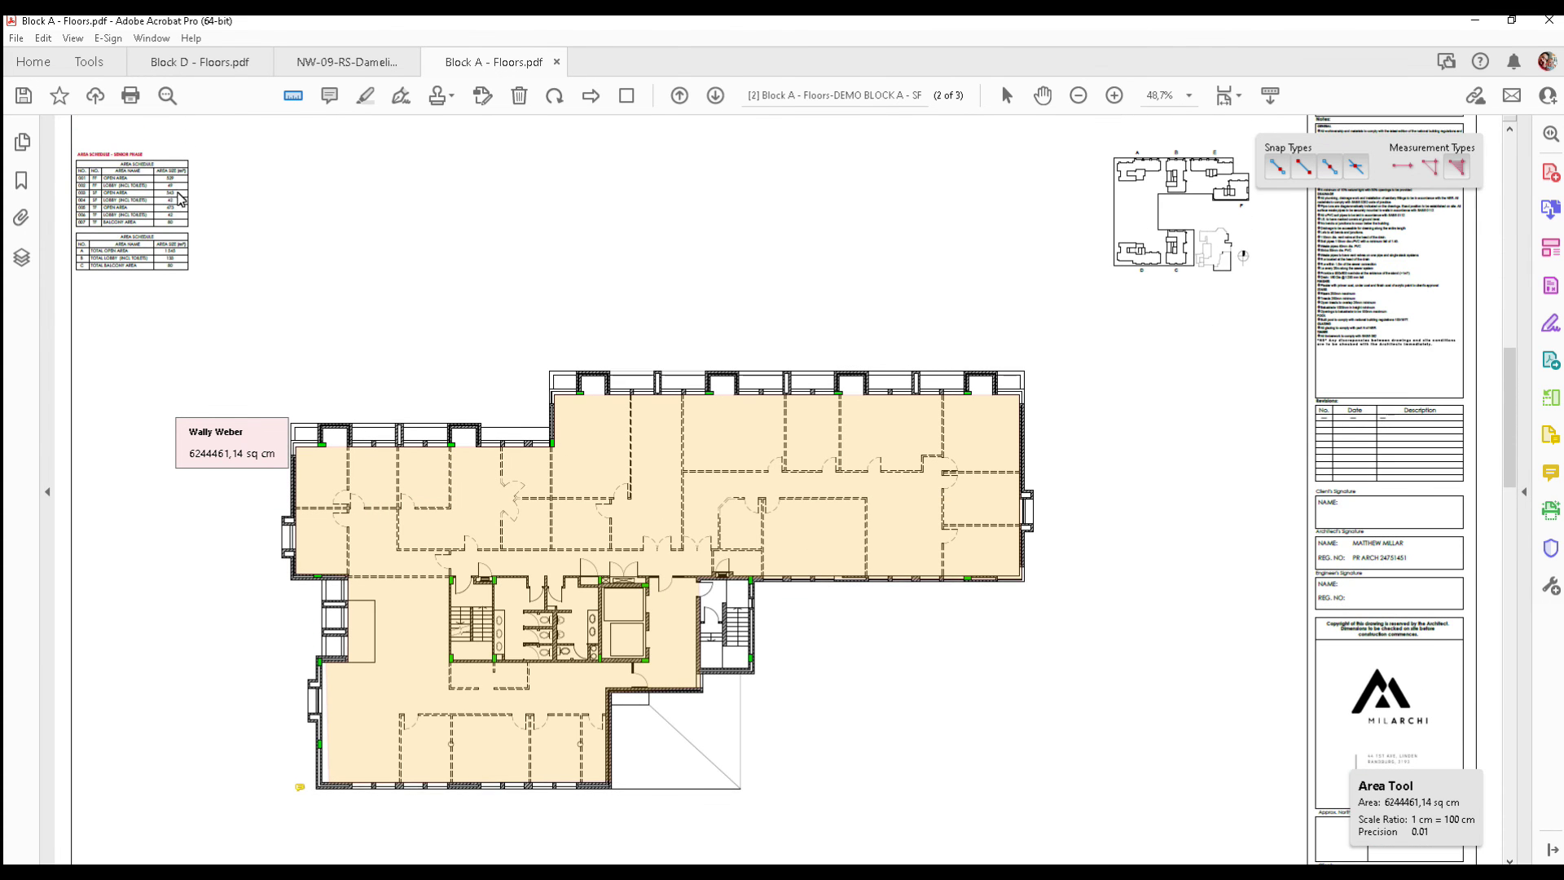
{"action": "scroll", "coordinate": [181, 198], "scroll_direction": "up", "scroll_amount": 2}
{"action": "scroll", "coordinate": [179, 198], "scroll_direction": "up", "scroll_amount": 2}
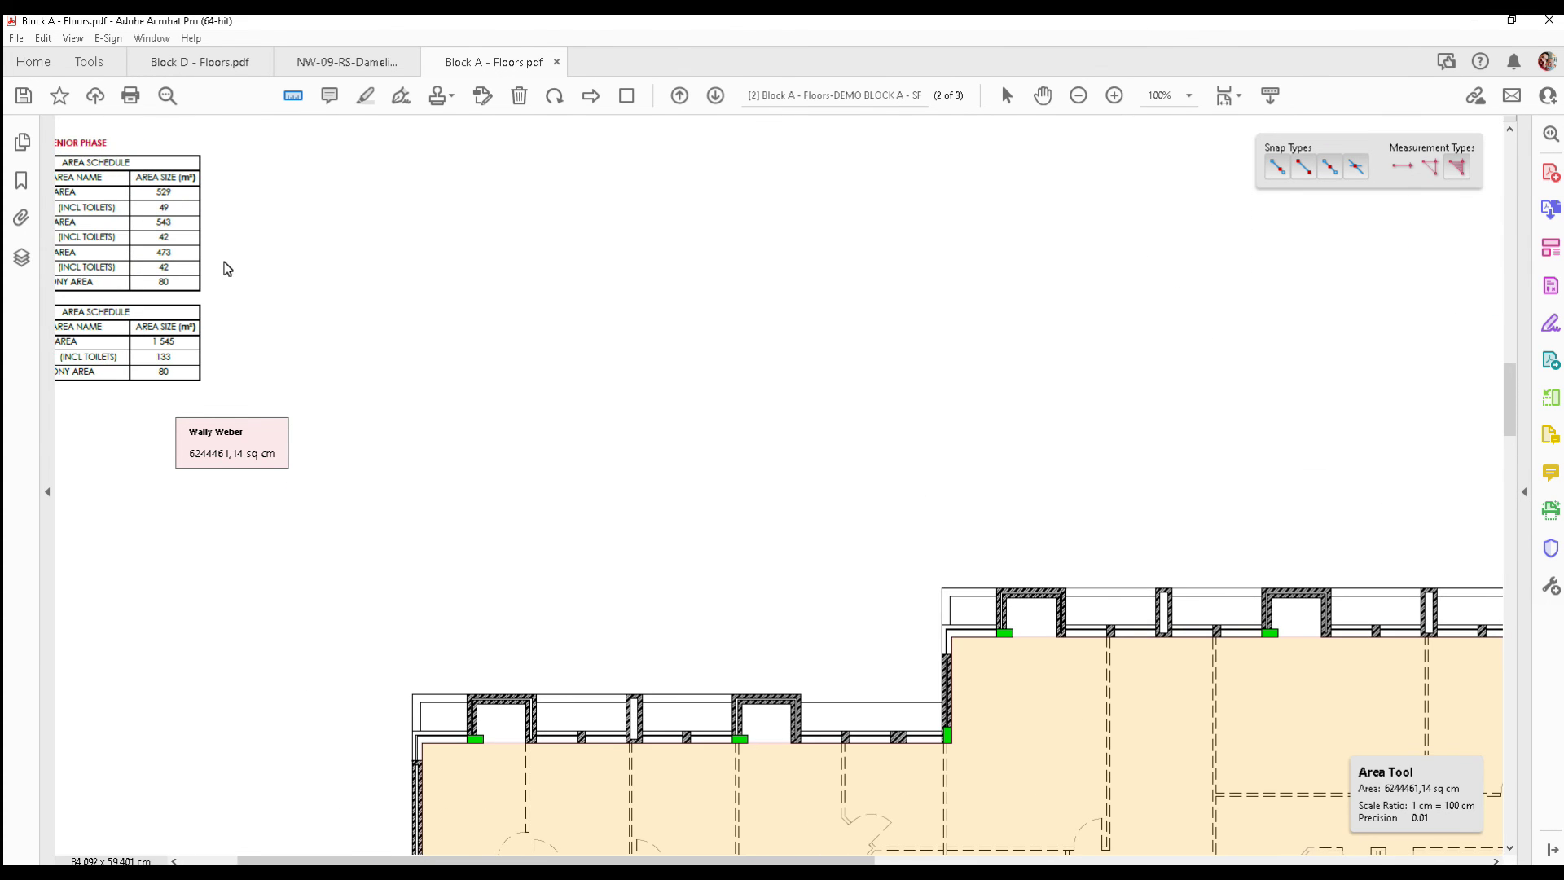
{"action": "scroll", "coordinate": [82, 216], "scroll_direction": "left", "scroll_amount": 3}
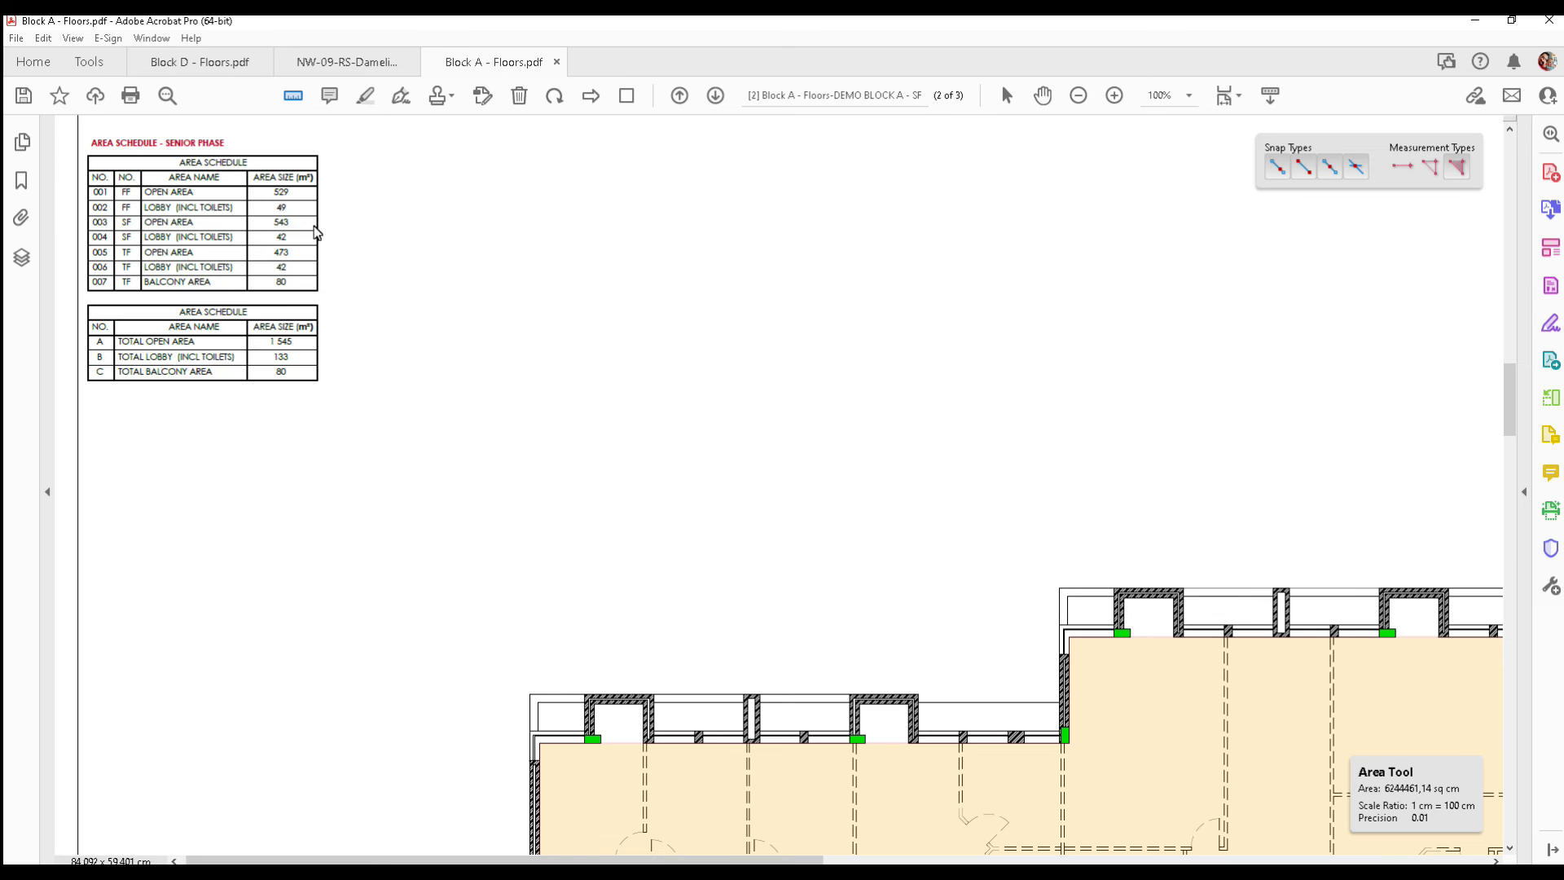
{"action": "scroll", "coordinate": [460, 228], "scroll_direction": "down", "scroll_amount": 1}
{"action": "scroll", "coordinate": [594, 444], "scroll_direction": "down", "scroll_amount": 1}
{"action": "scroll", "coordinate": [619, 611], "scroll_direction": "down", "scroll_amount": 2}
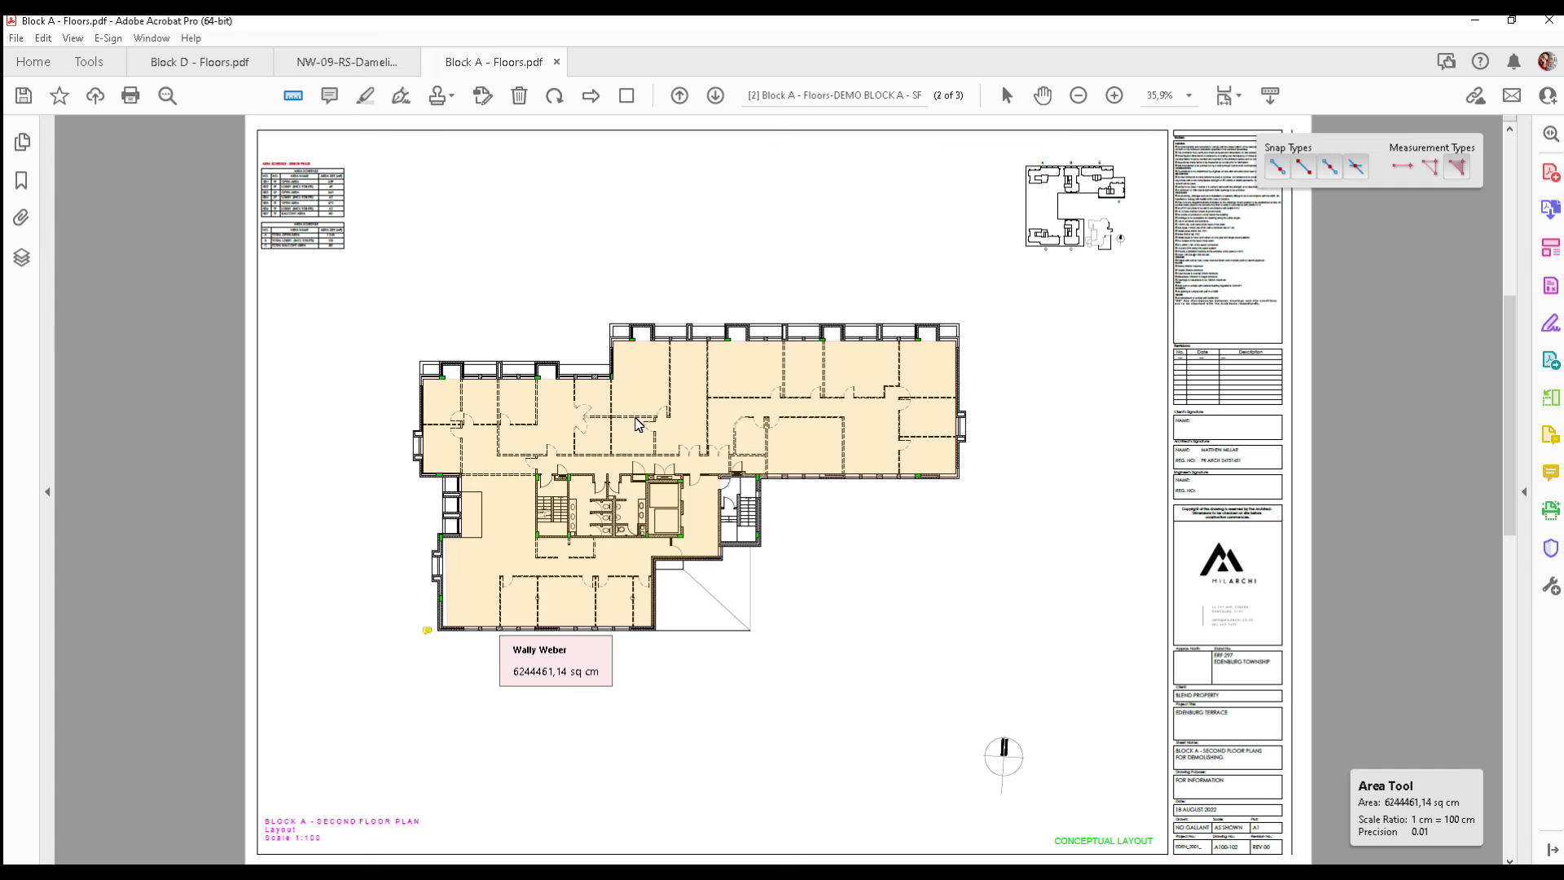
- Delete the 6244461,14 sq cm area markup
{"action": "scroll", "coordinate": [640, 424], "scroll_direction": "up", "scroll_amount": 2}
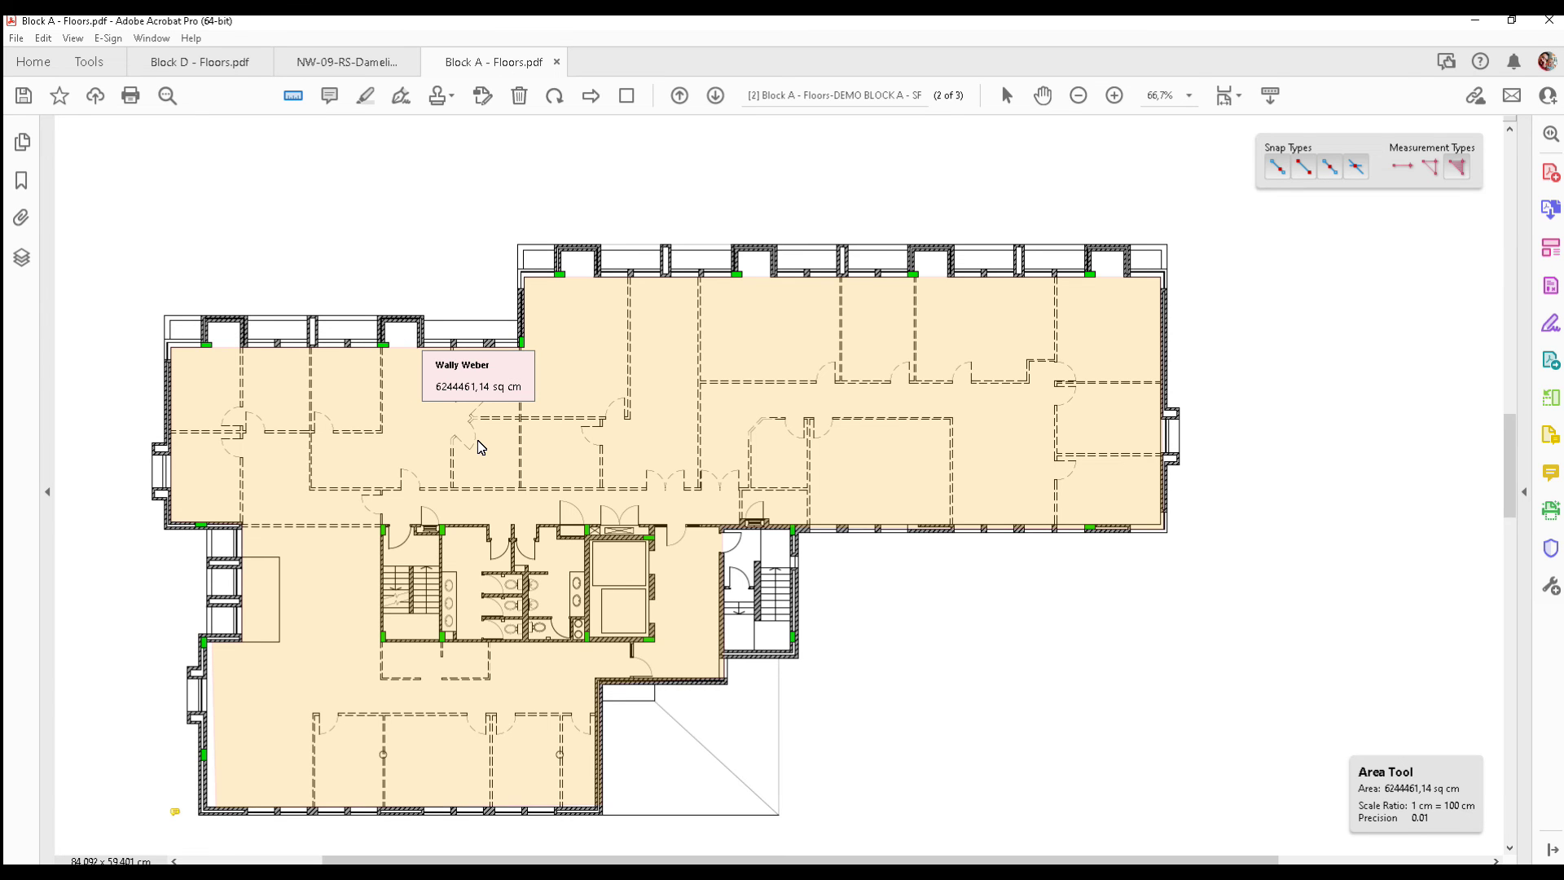
{"action": "left_click", "coordinate": [407, 447]}
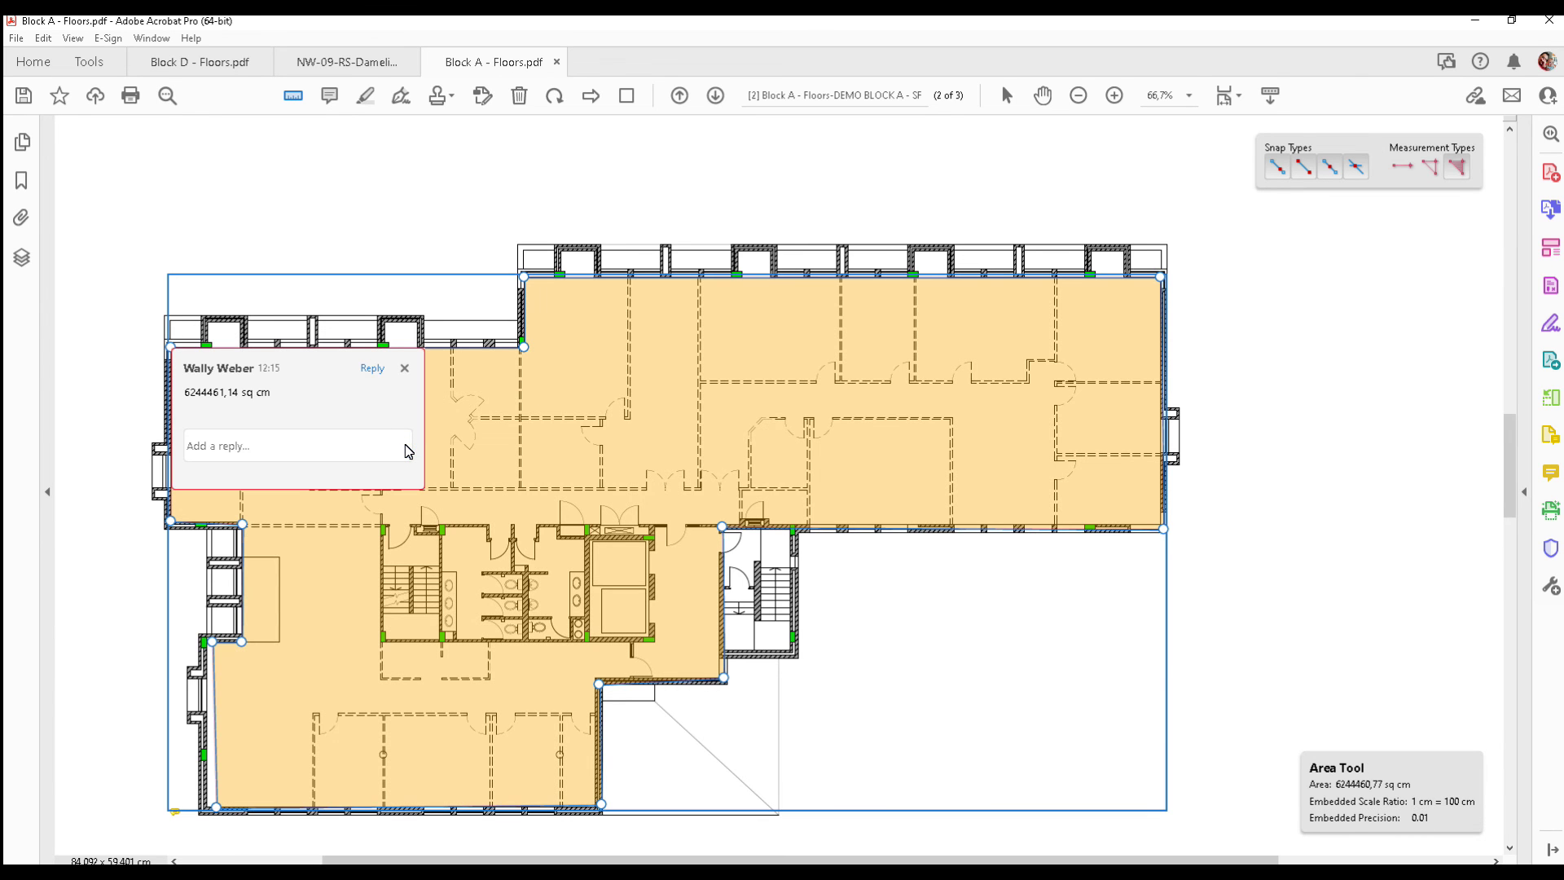
{"action": "key", "text": "Delete"}
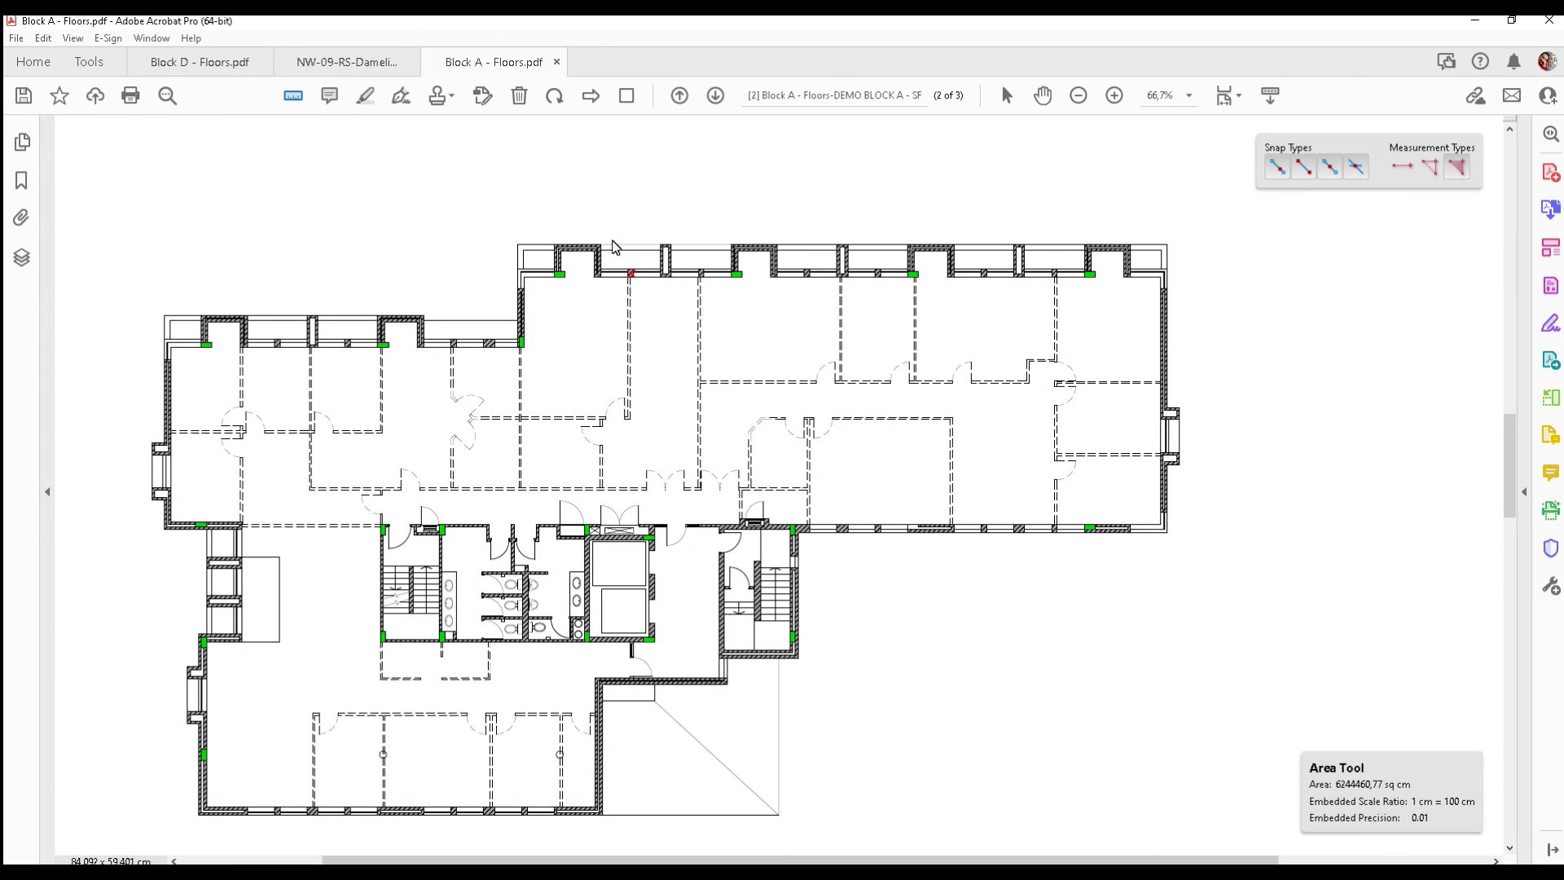